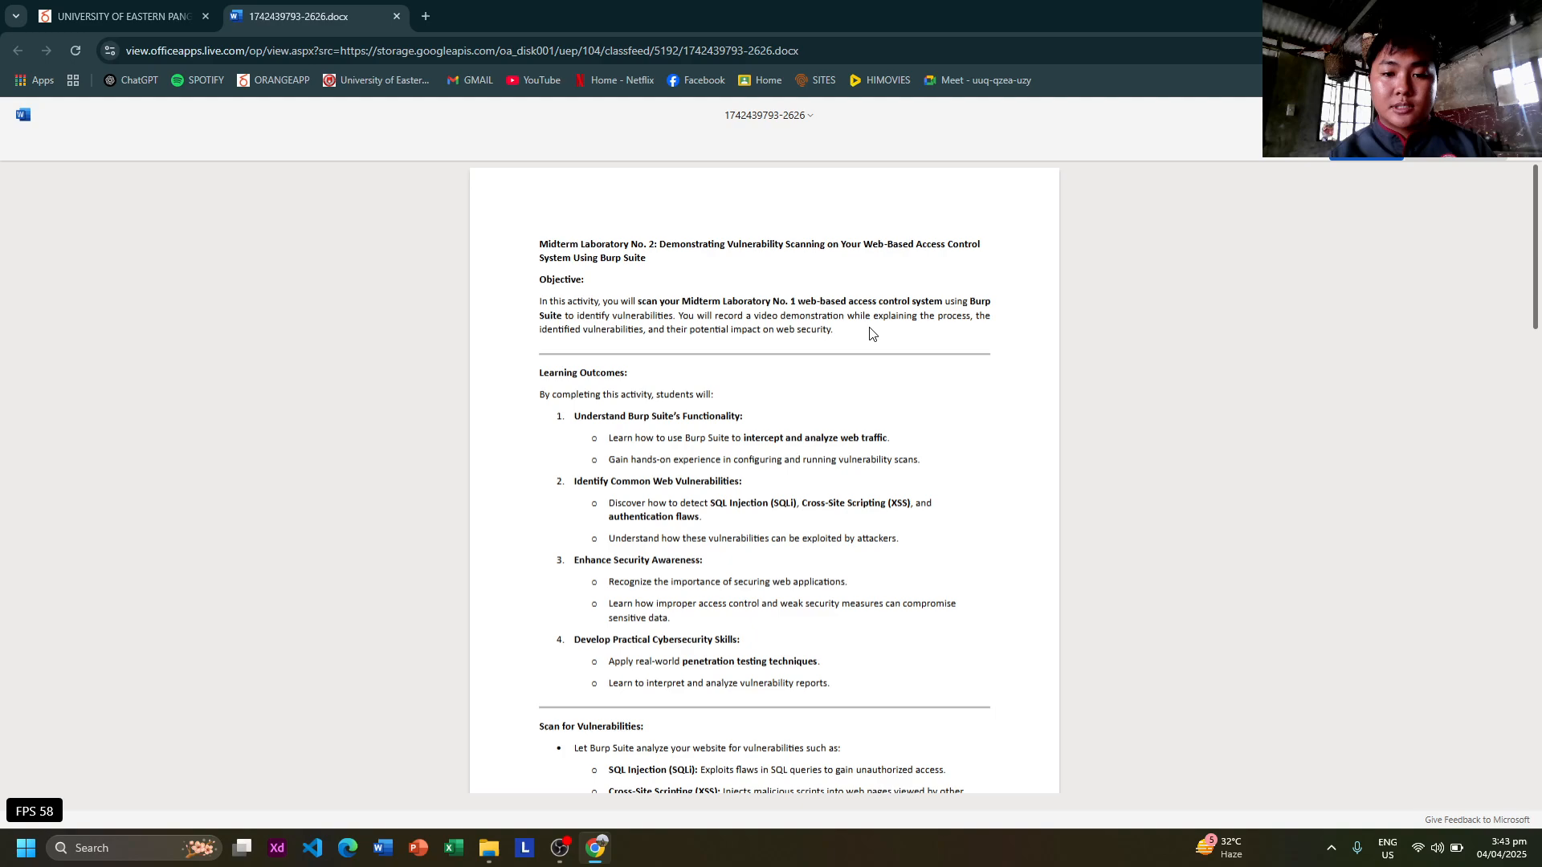
# Switch from the lab document to the Burp Suite Professional 2025.1.5 folder in File Explorer.
pyautogui.hotkey('alt', 'Tab')
pyautogui.press('Tab')
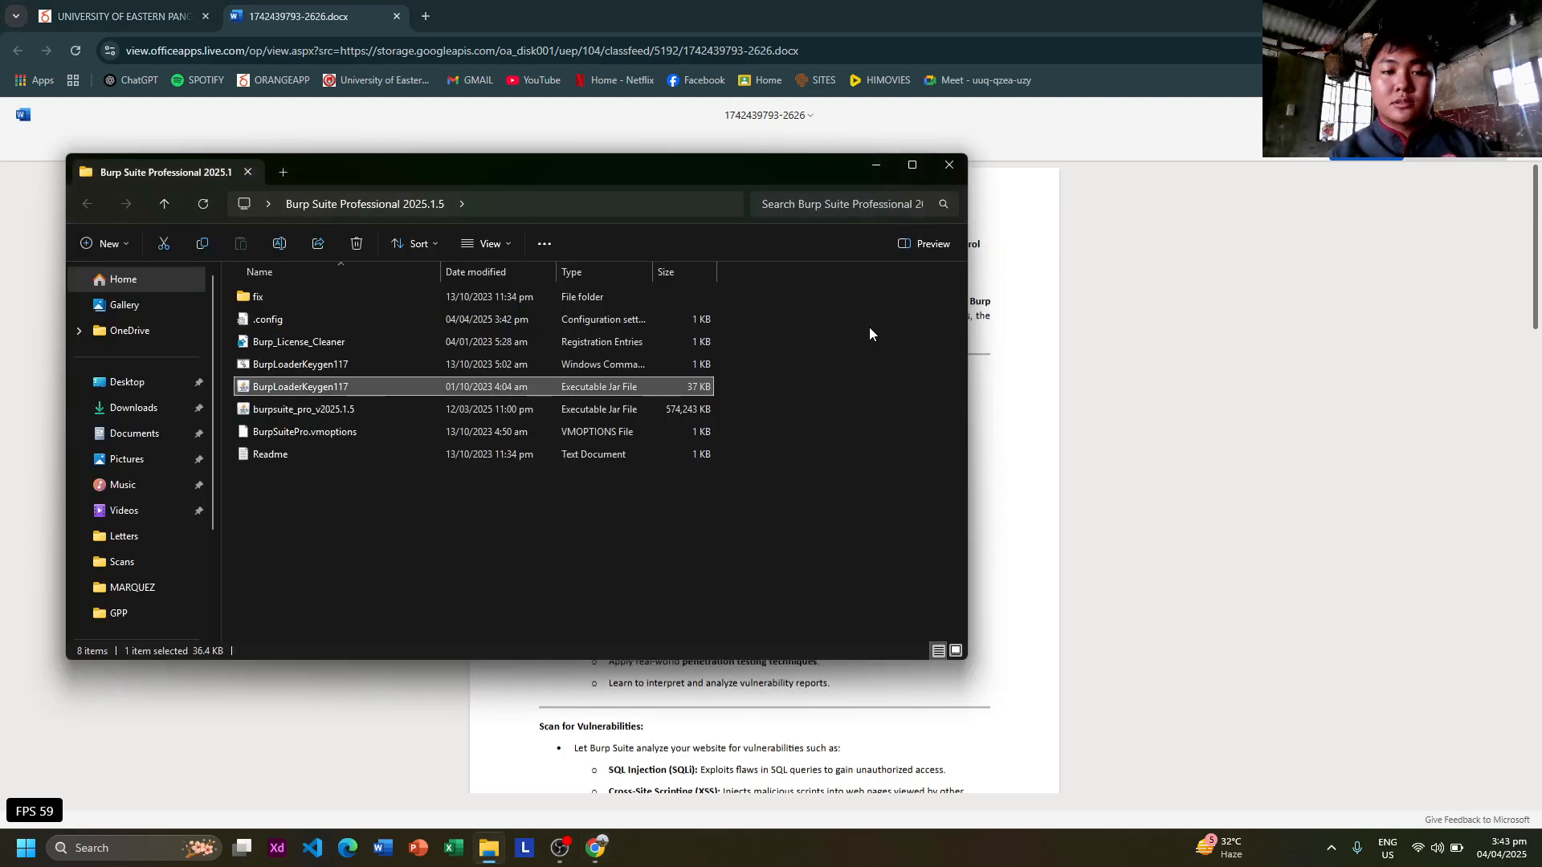
# Run BurpLoaderKeygen117.jar and select all the generated license text in the License box.
pyautogui.doubleClick(348, 387)
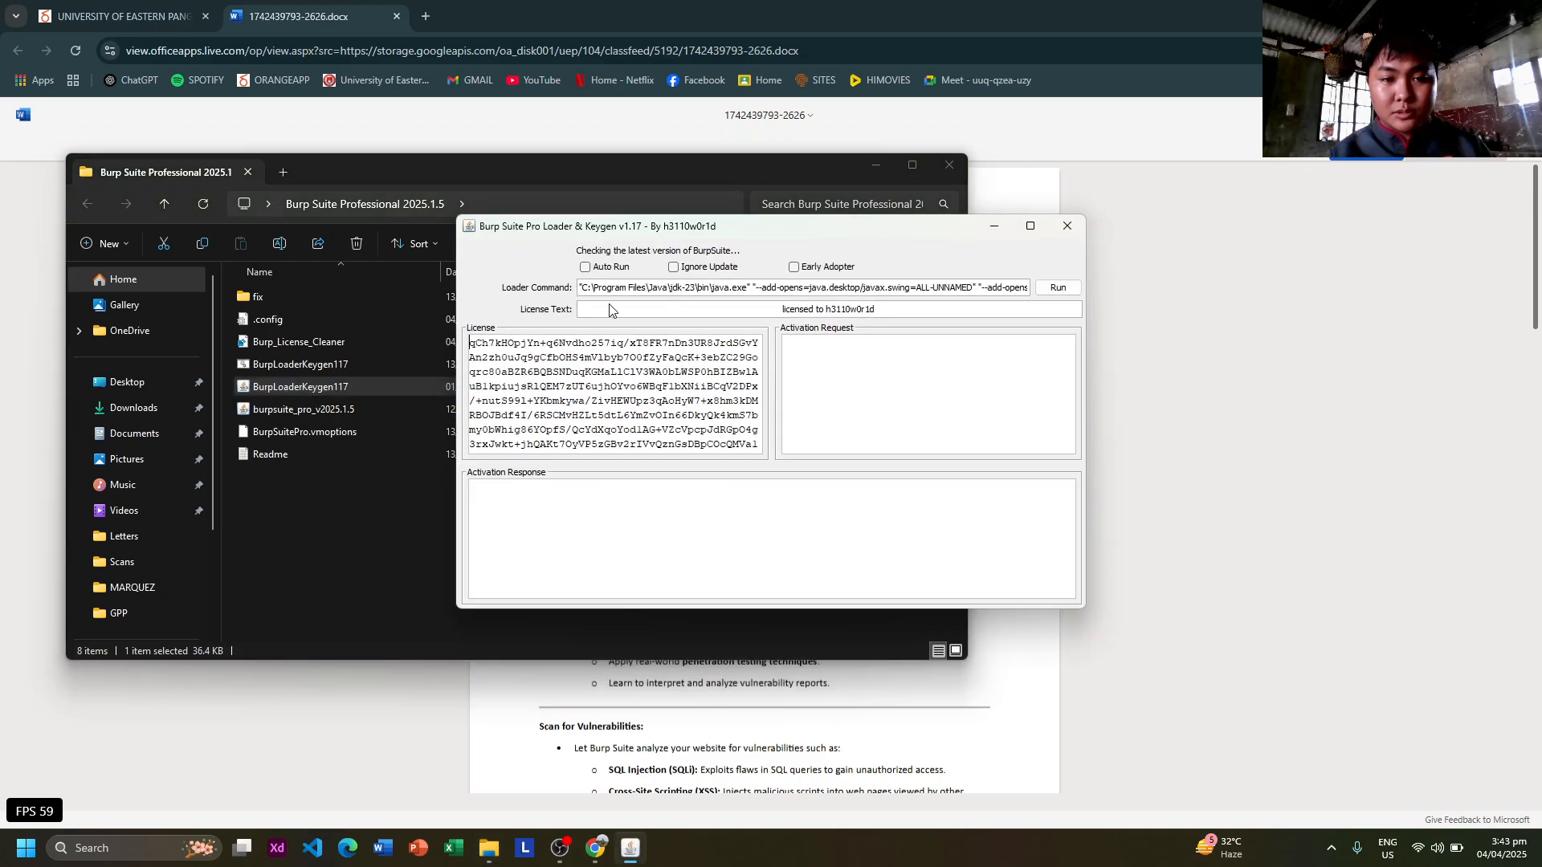
pyautogui.click(590, 372)
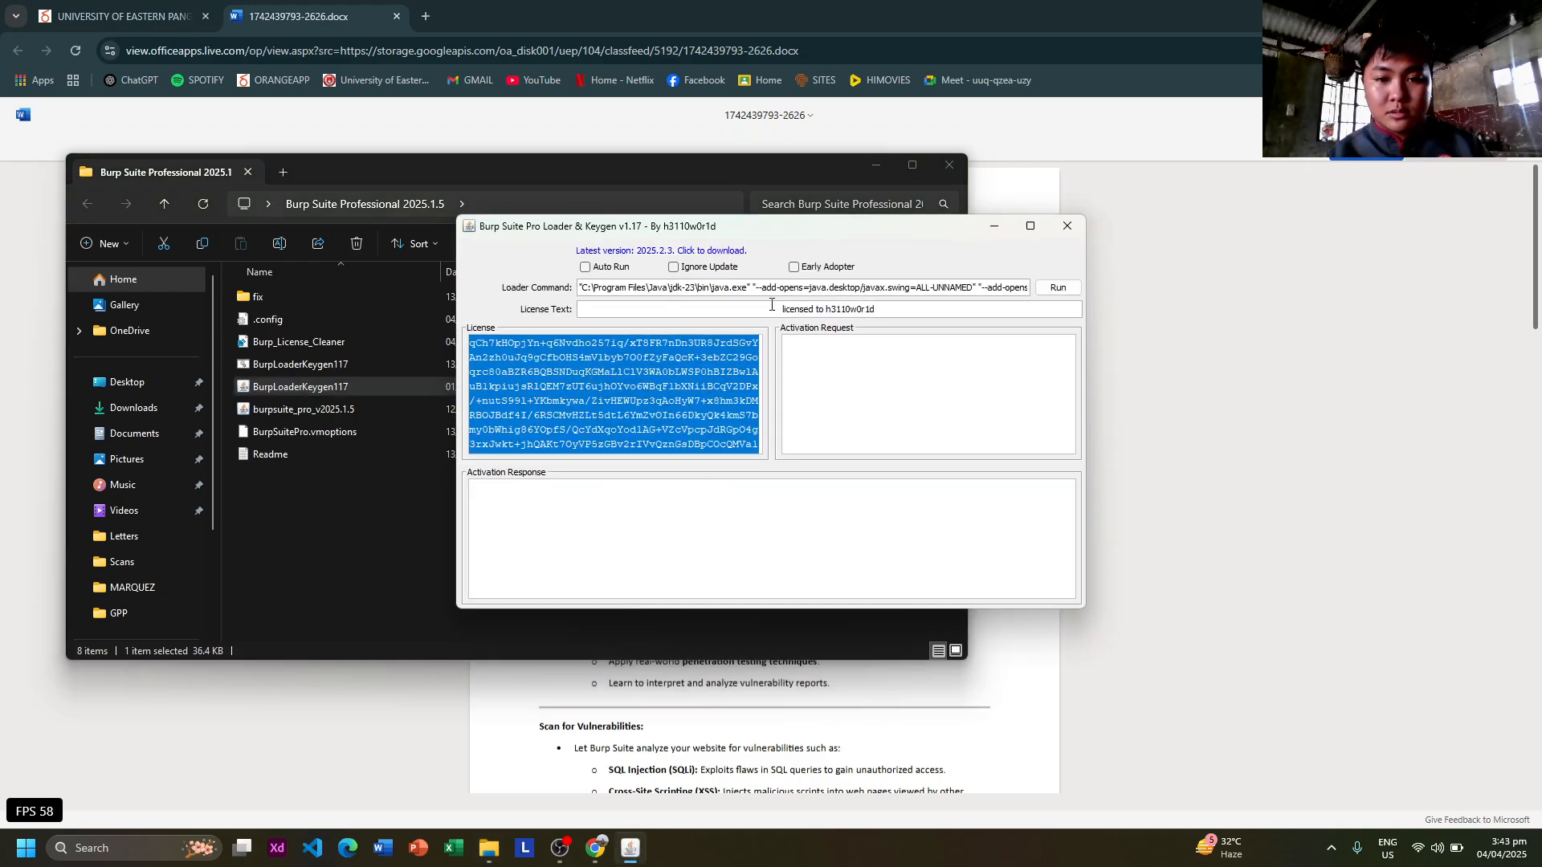
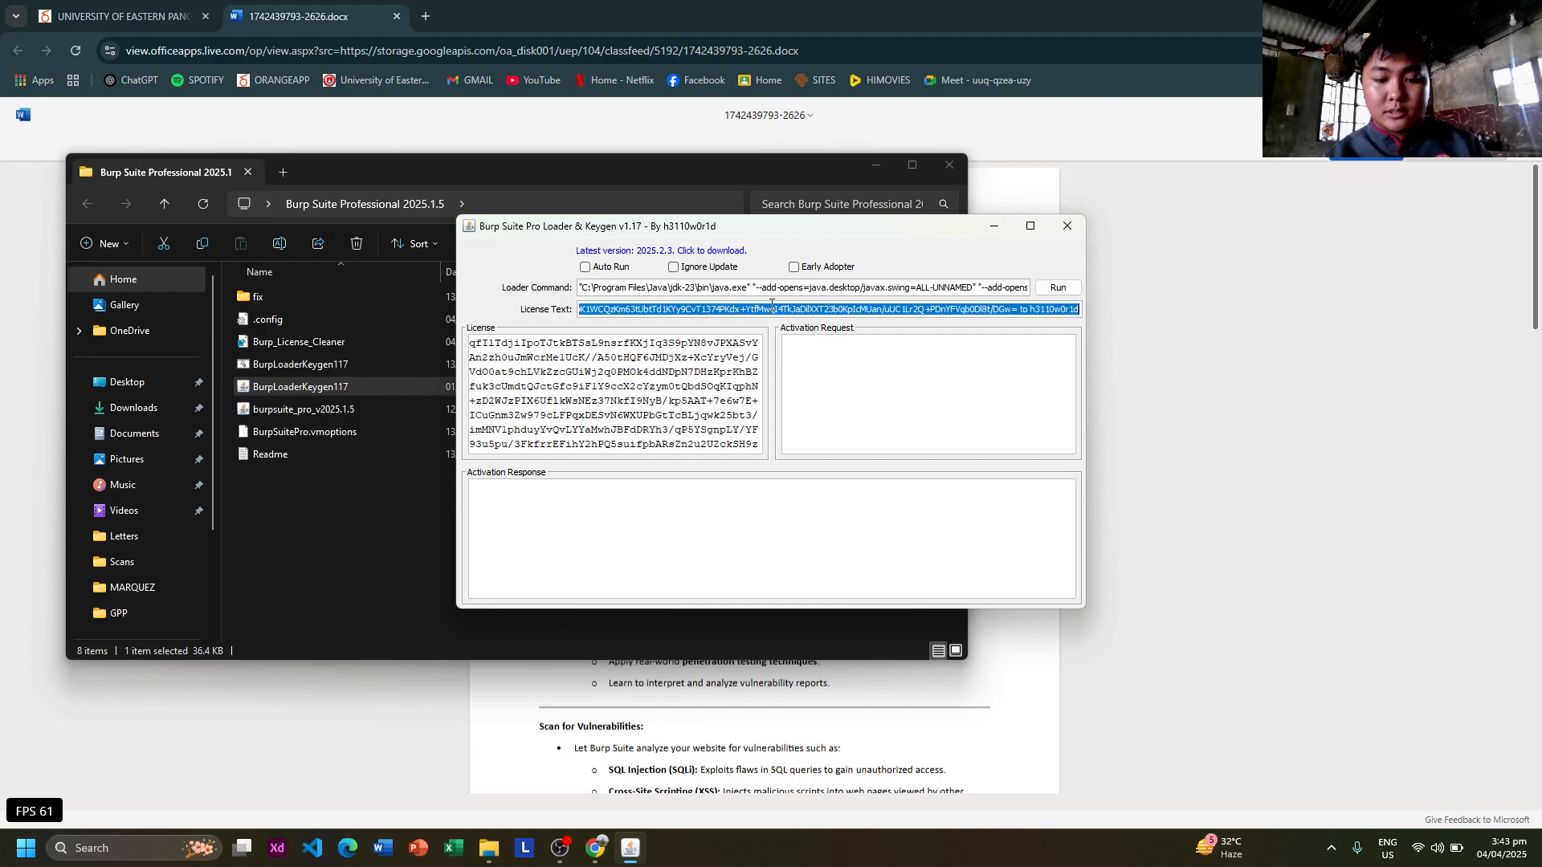
# Paste the copied string into the License Text field and run the loader to launch Burp Suite Professional.
pyautogui.hotkey('ctrl', 'v')
pyautogui.click(1057, 289)
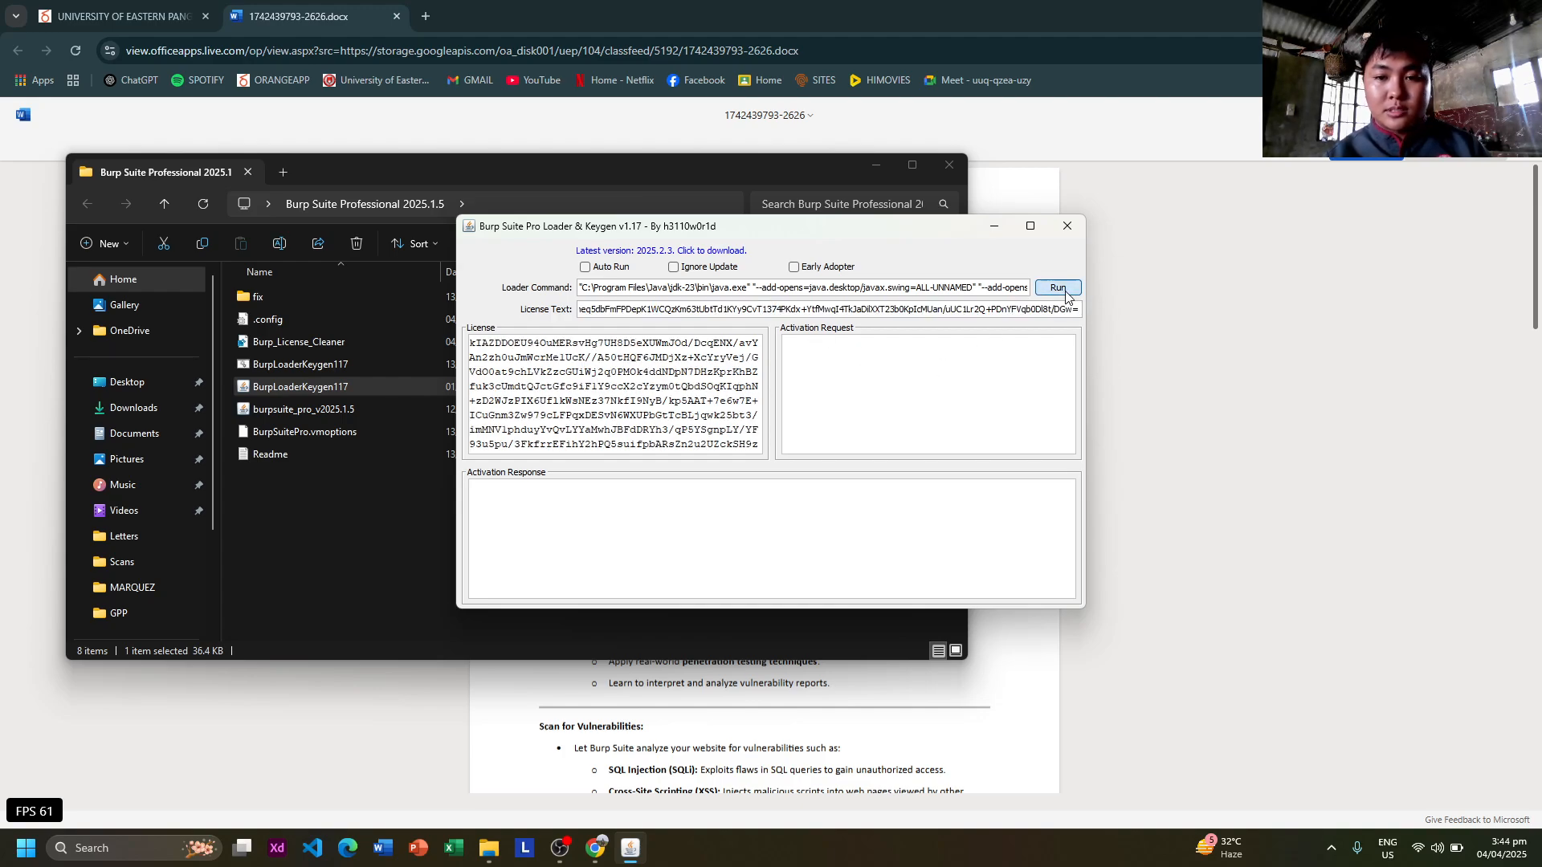
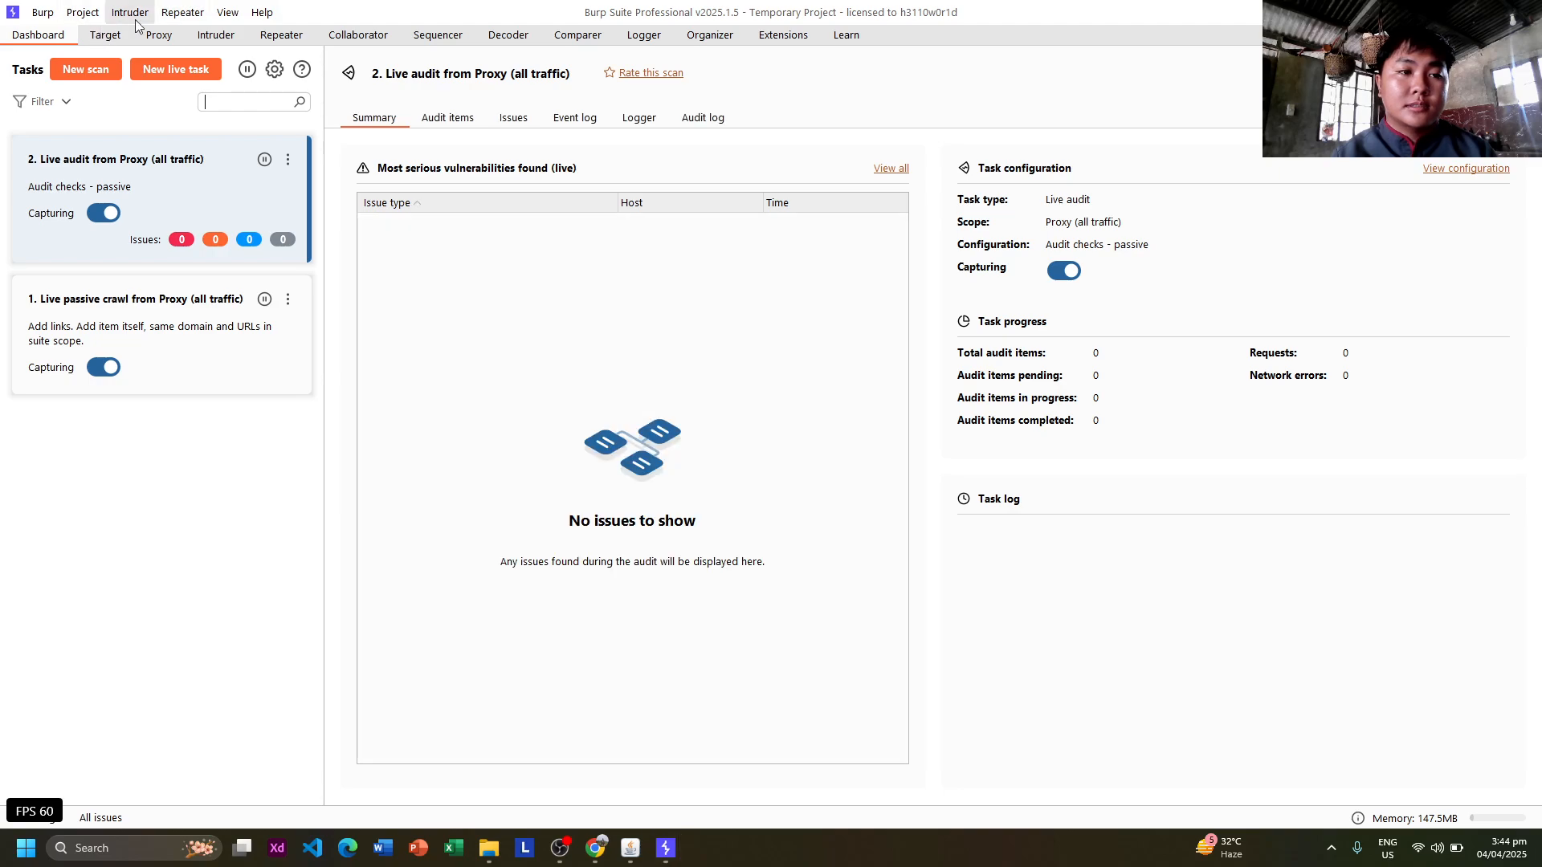
# Turn on Proxy interception and launch Burp's built-in browser.
pyautogui.click(159, 34)
pyautogui.click(95, 93)
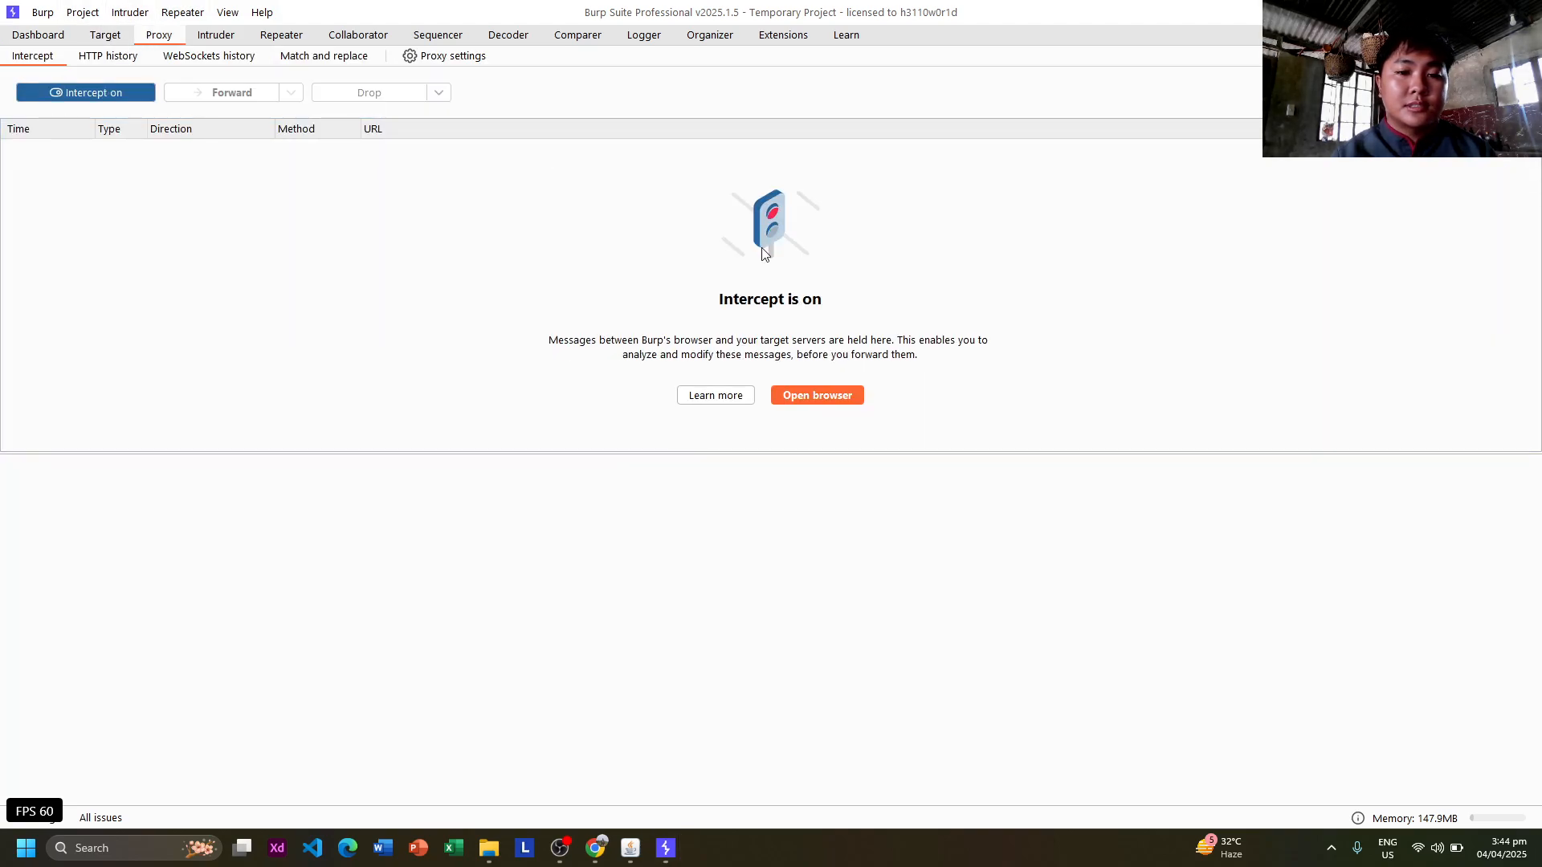
pyautogui.click(821, 400)
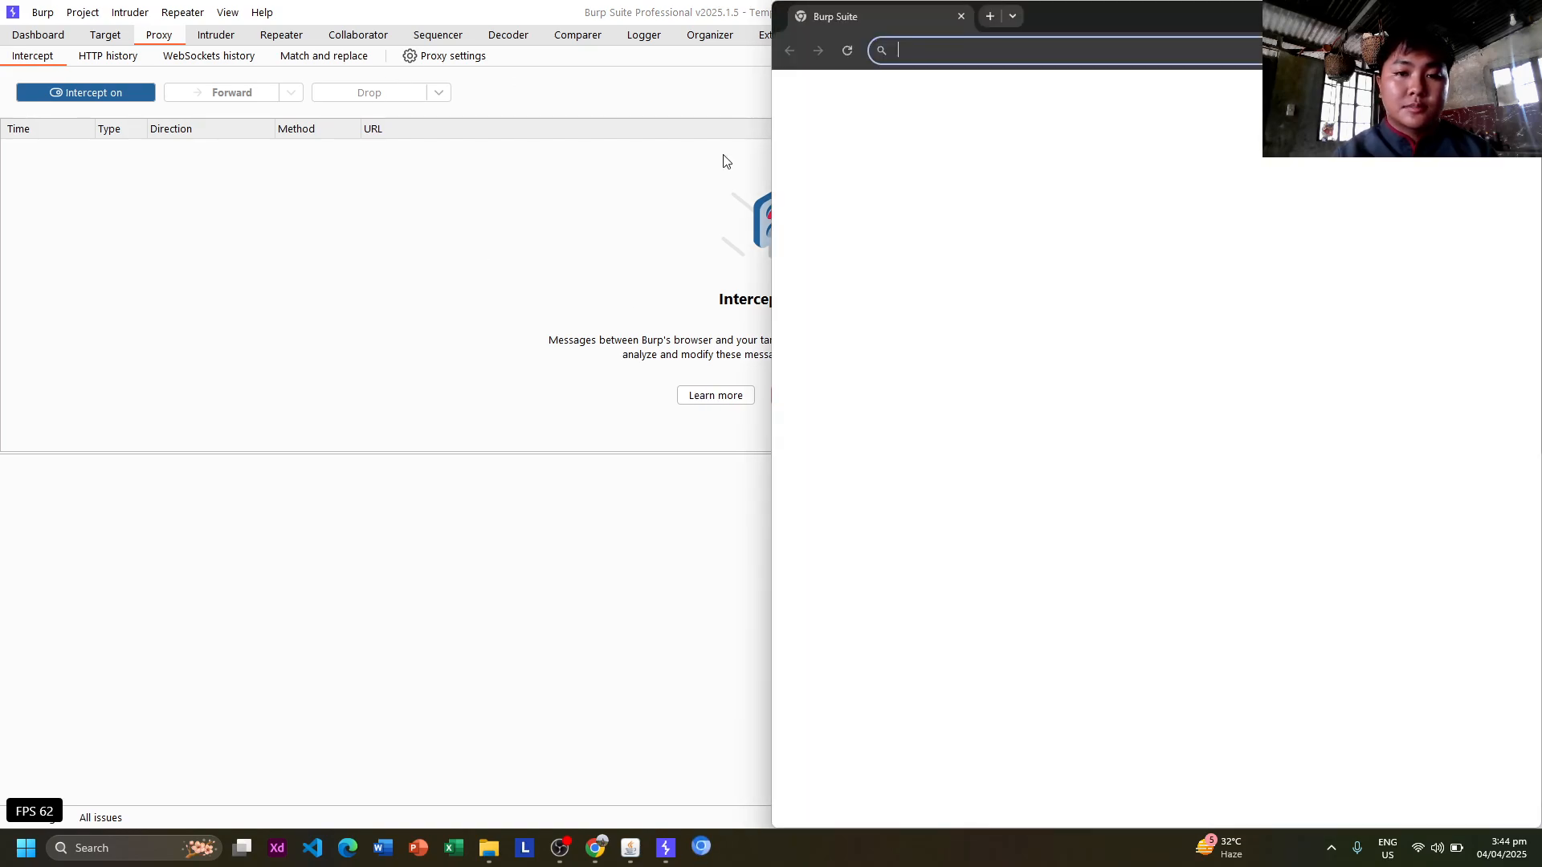
# Load marquez.infinityfreeapp.com, forward the held GET request, and snap Burp to the left half.
pyautogui.write('ma')
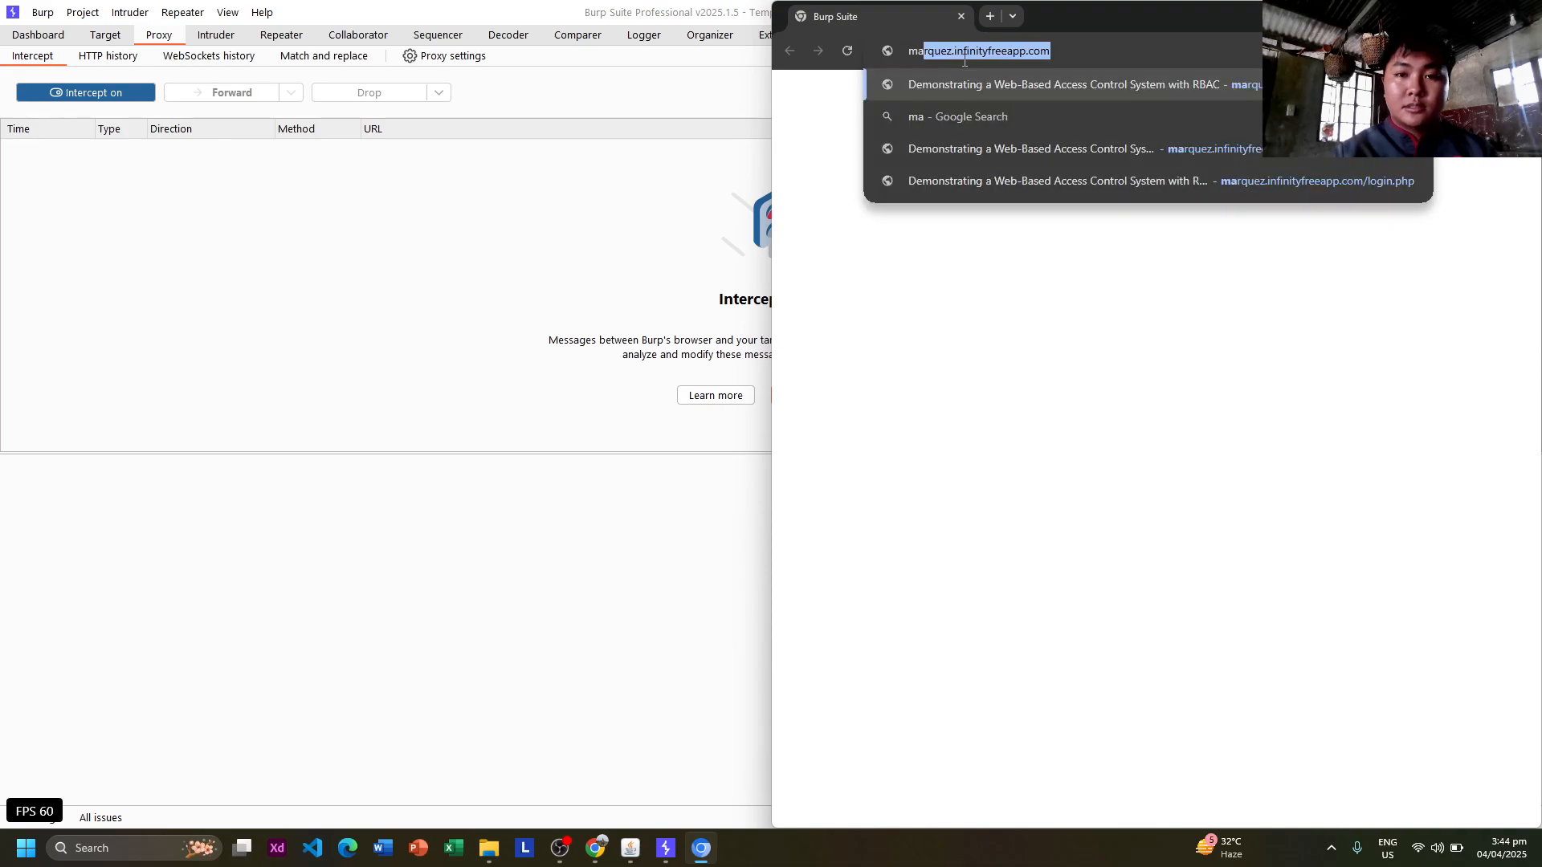
pyautogui.press('Return')
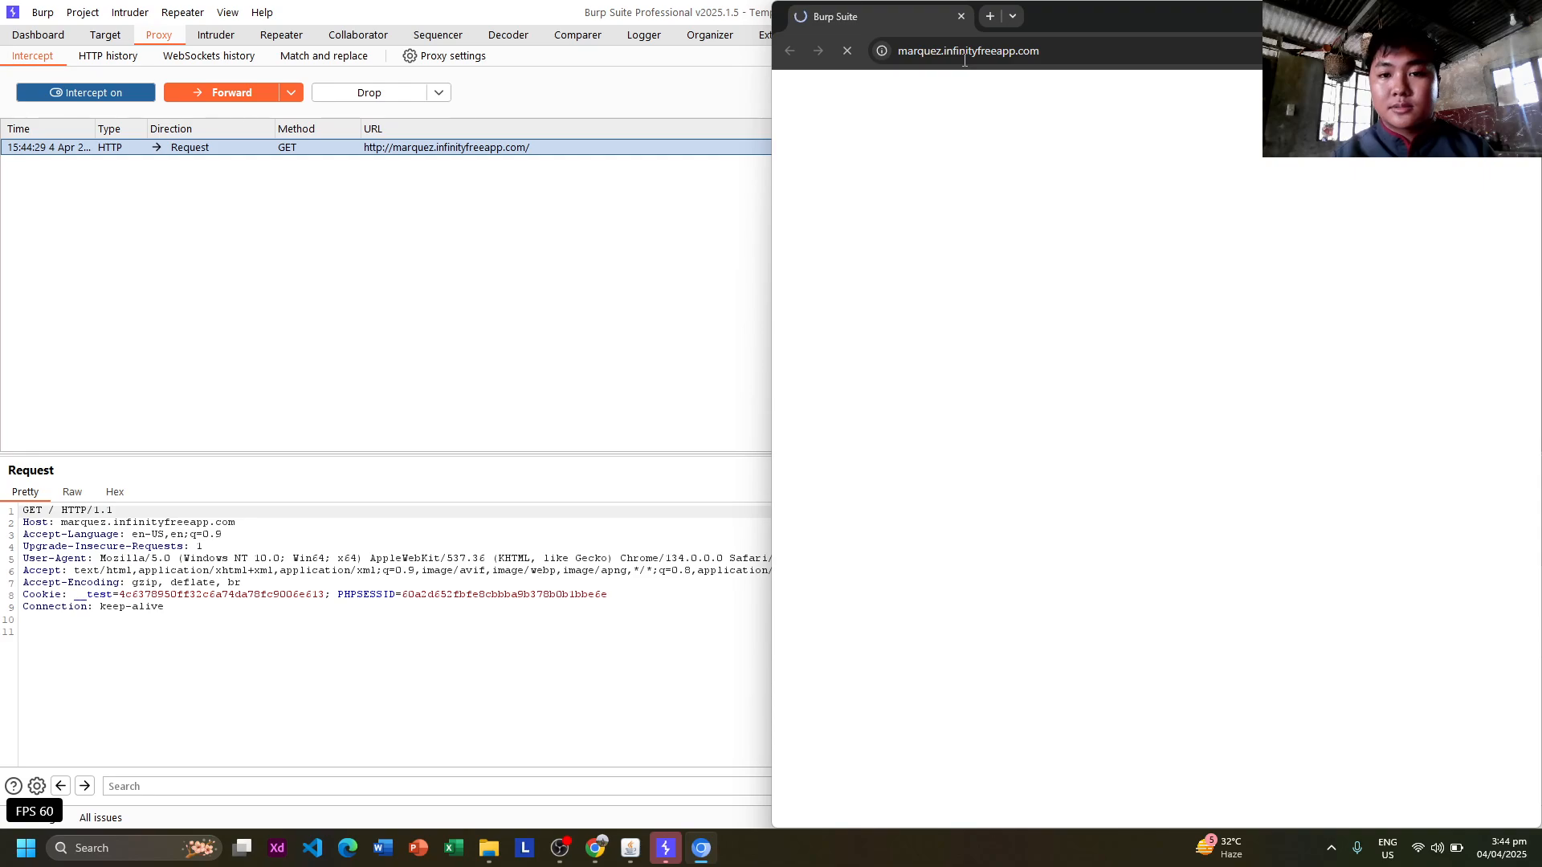
pyautogui.click(215, 95)
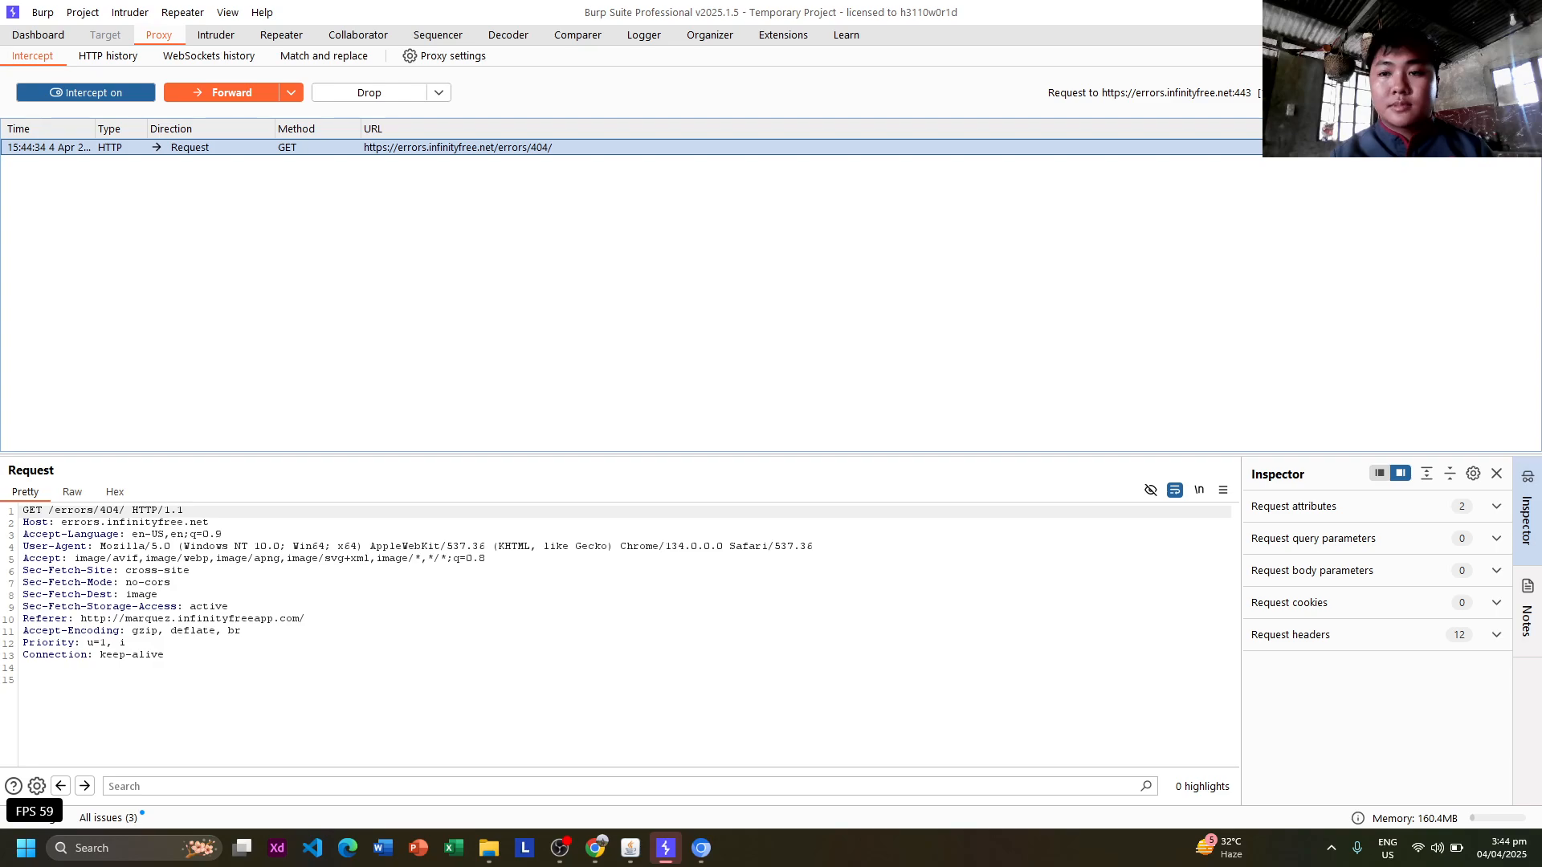
pyautogui.click(1488, 12)
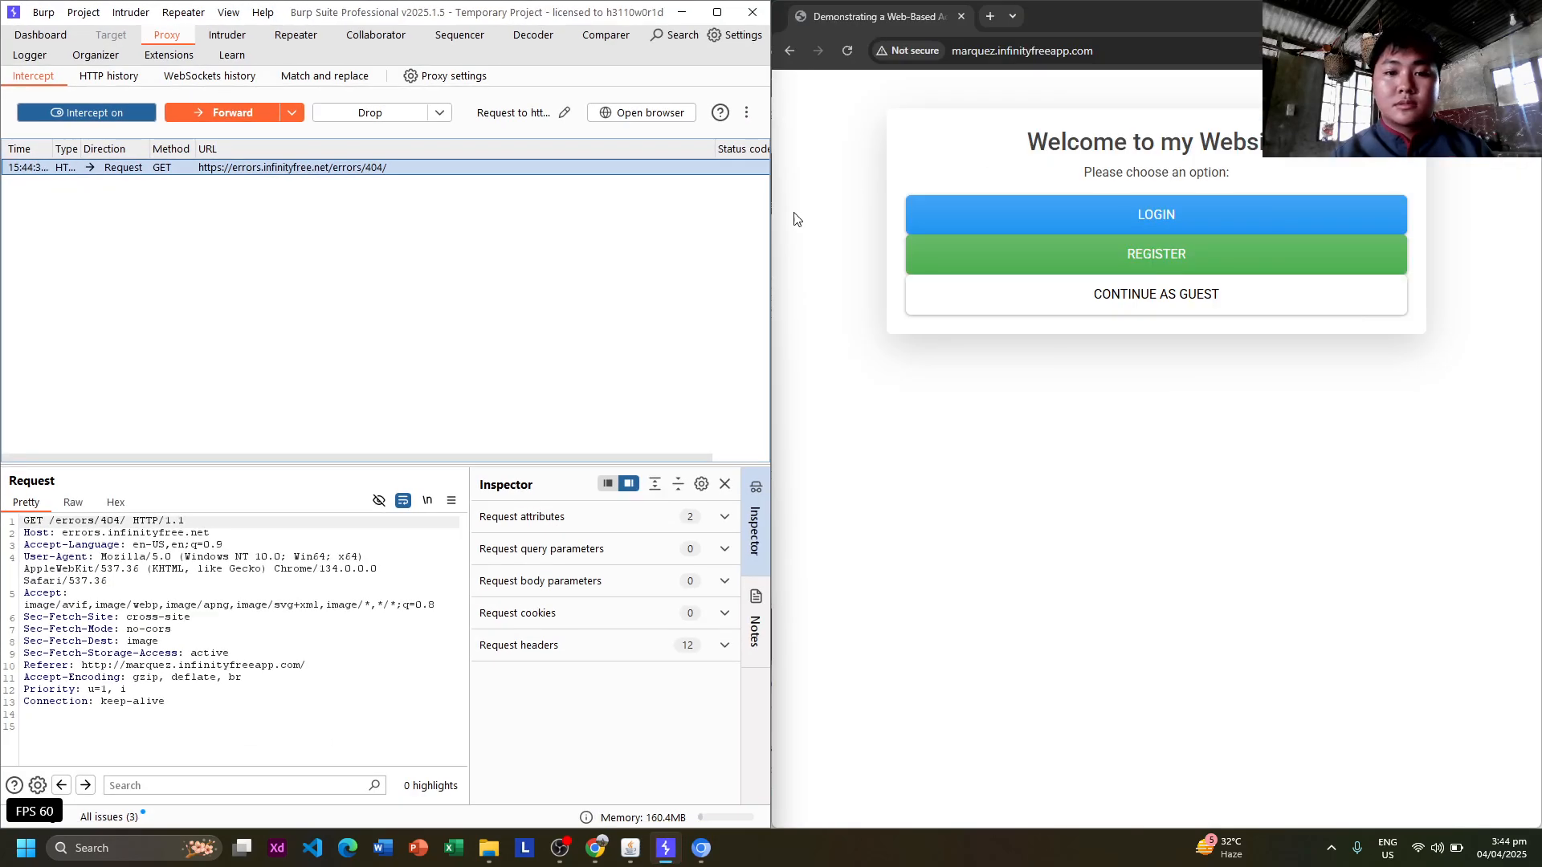
# Go to the site's login page, forward the GET /login.php, and fill in the saved email.
pyautogui.click(917, 217)
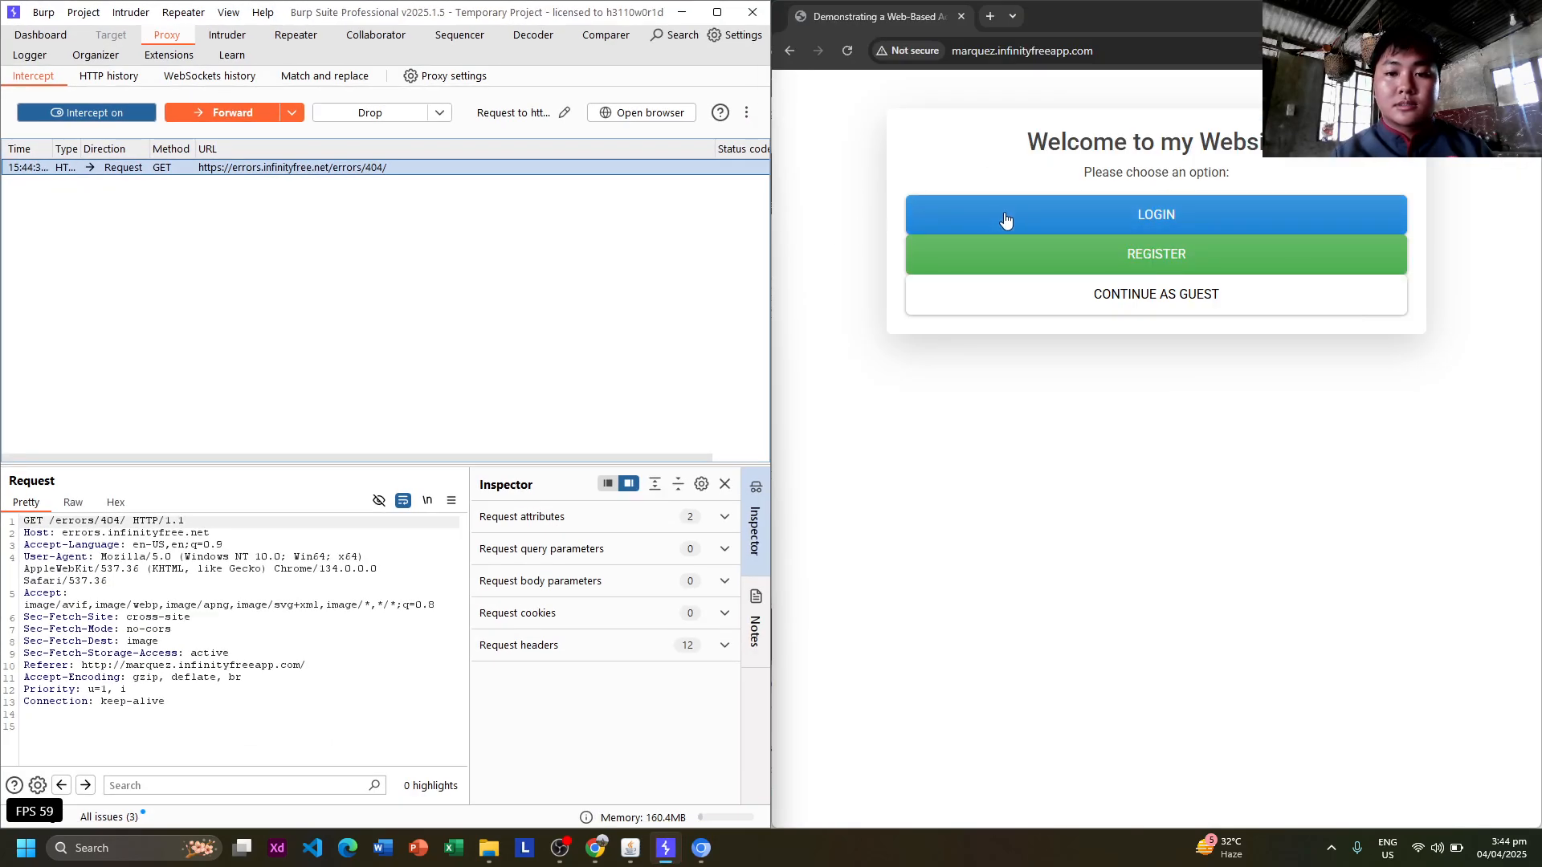
pyautogui.click(197, 122)
pyautogui.click(1023, 183)
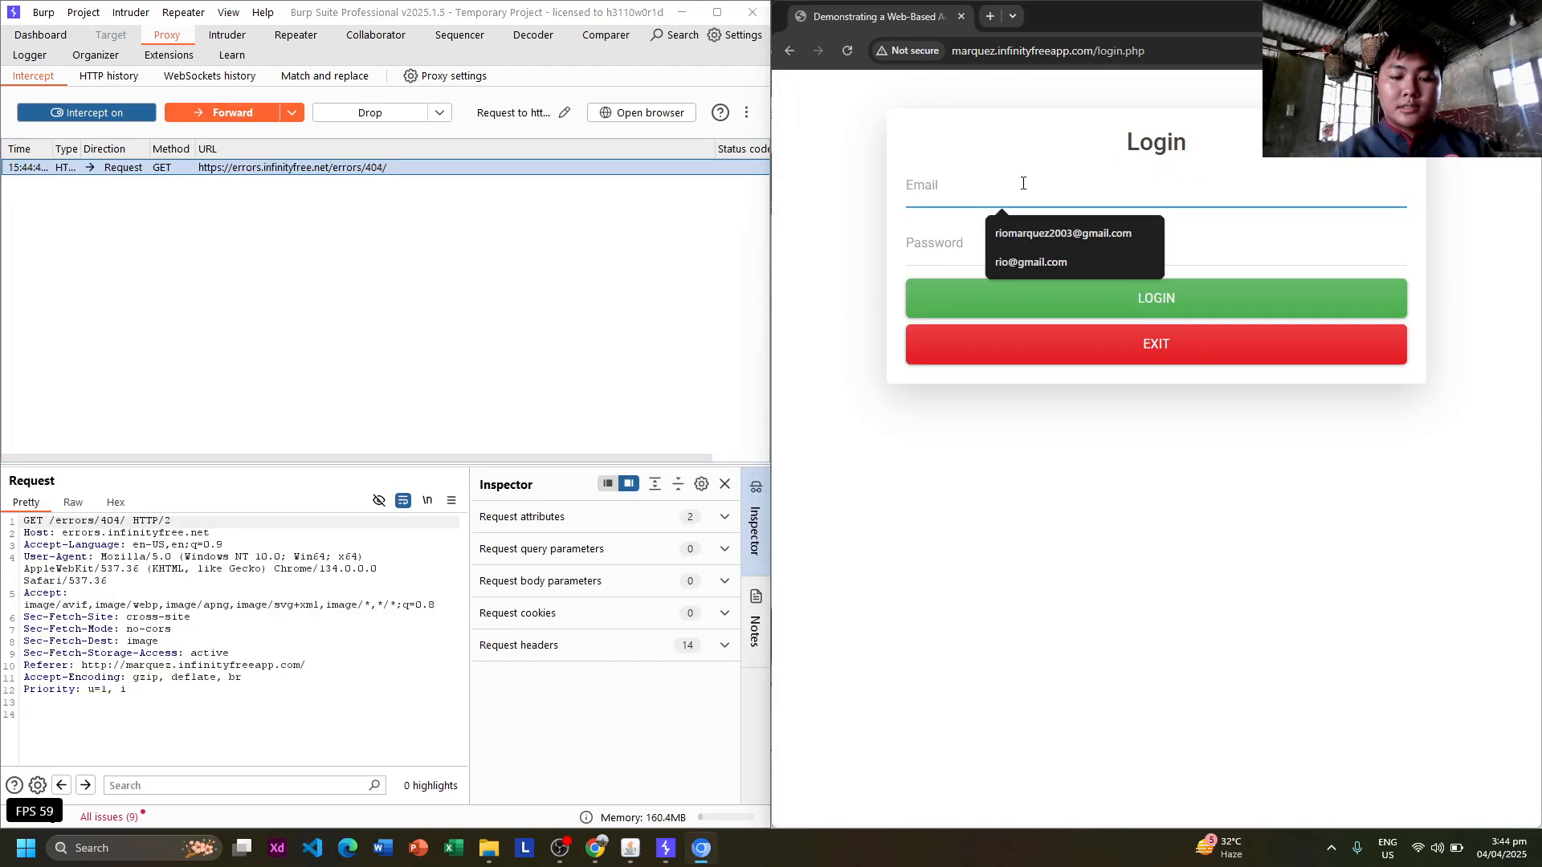
pyautogui.click(1033, 235)
# Enter the account password, submit the login form, and forward the held POST login request.
pyautogui.click(1013, 238)
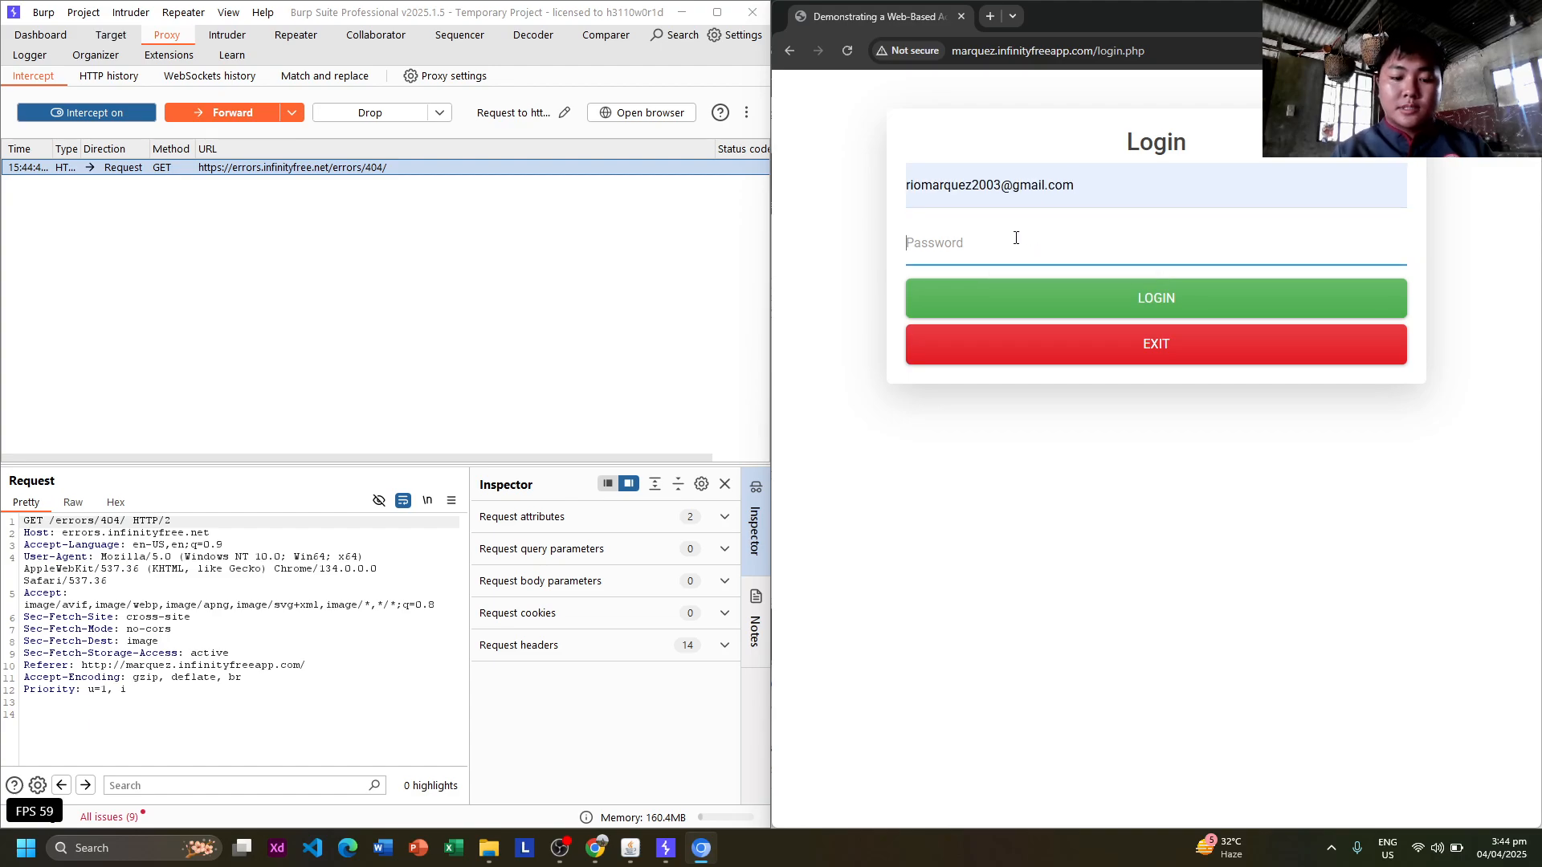
pyautogui.write('123')
pyautogui.click(1051, 298)
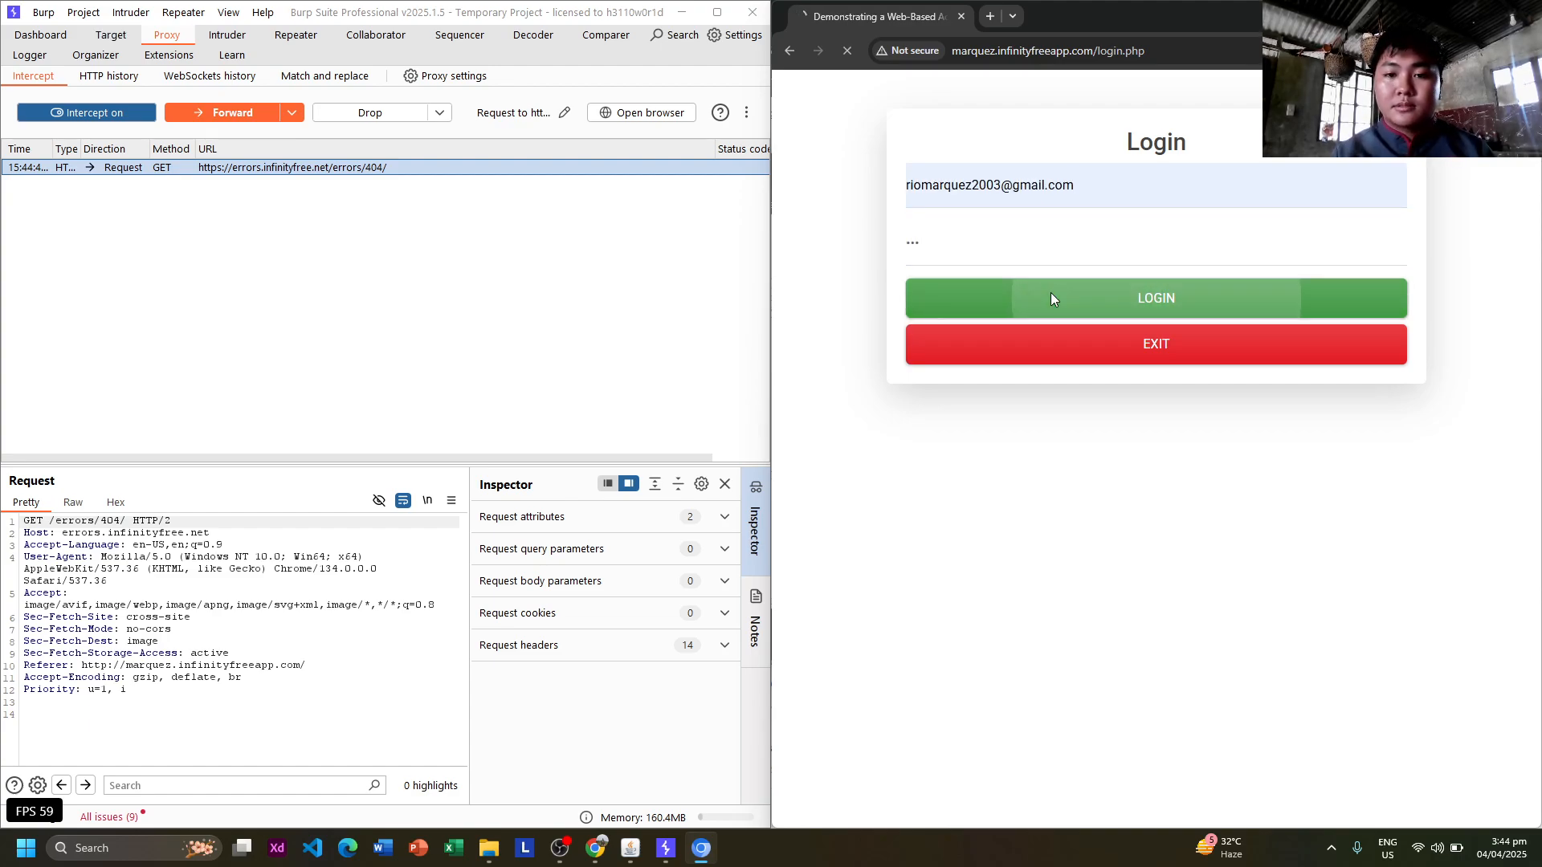
pyautogui.click(233, 113)
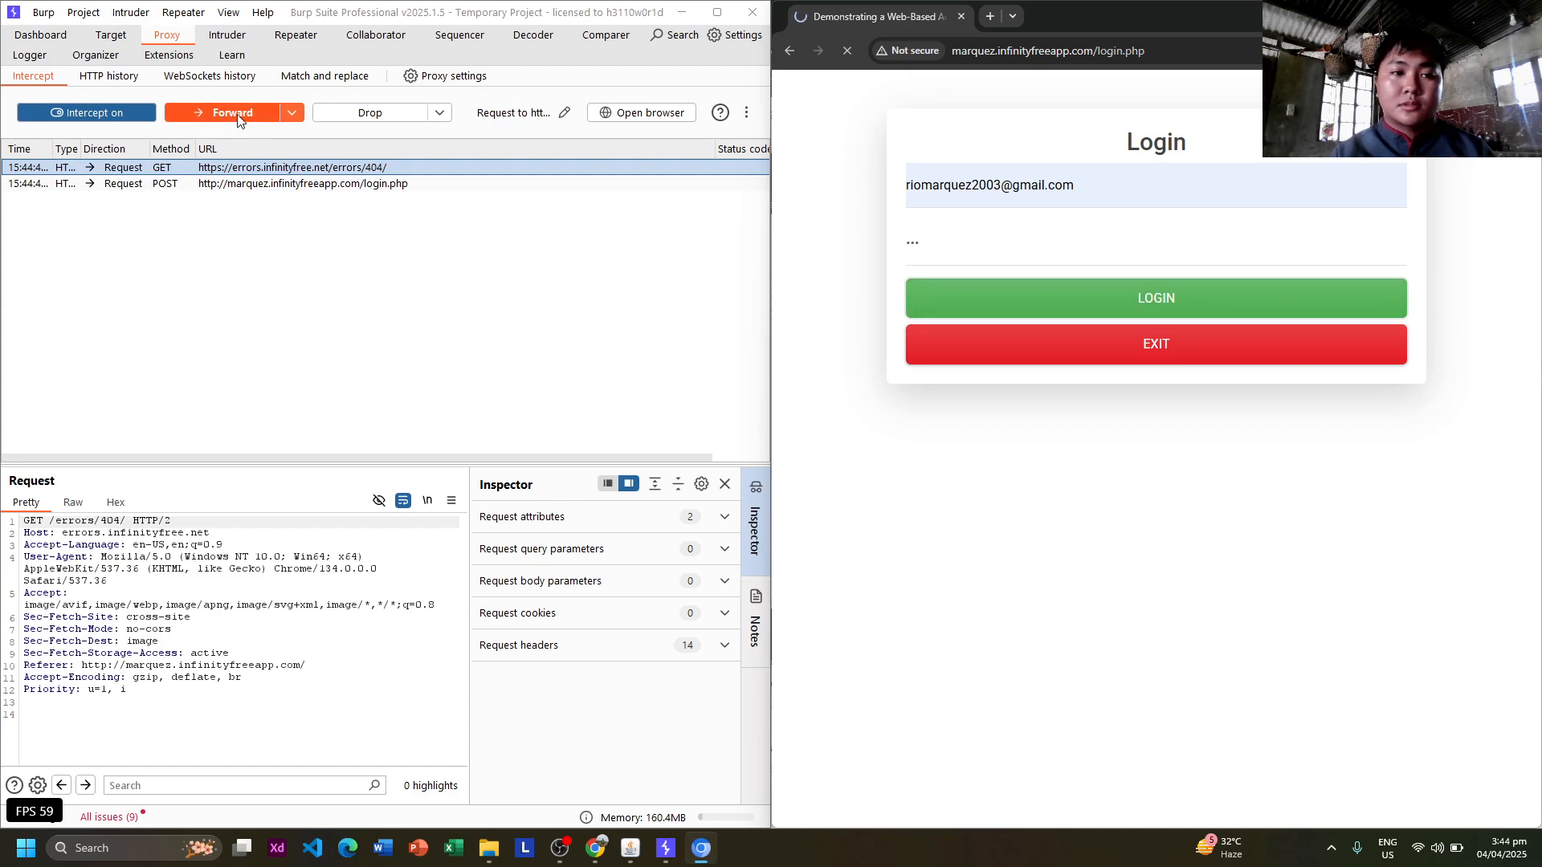
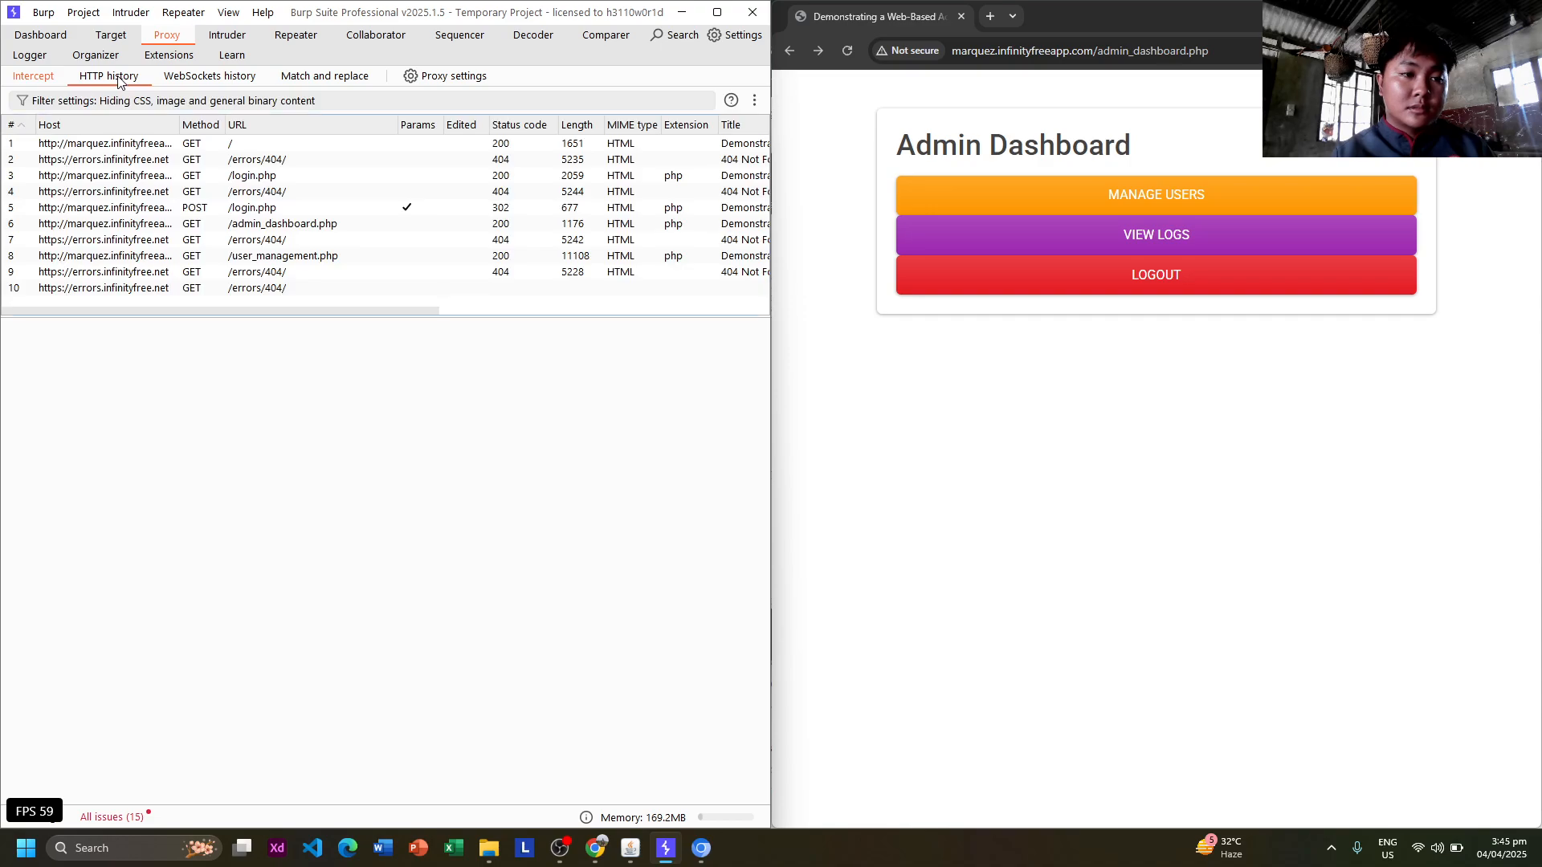
# From the maximized Target site map, add POST /login.php to scope, stop logging out-of-scope traffic, and reselect it.
pyautogui.click(111, 34)
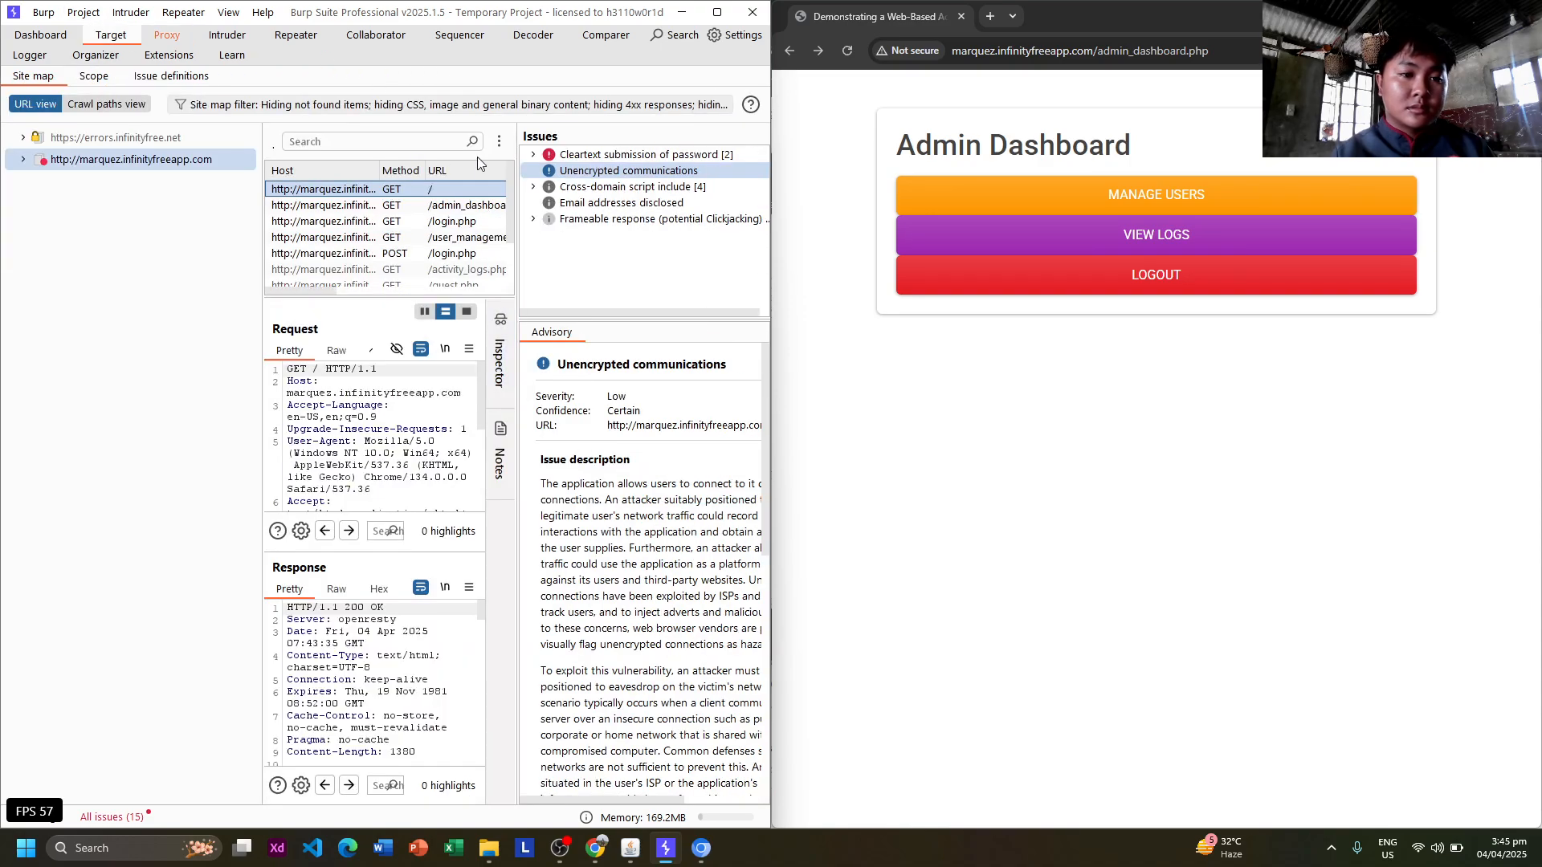
pyautogui.click(717, 12)
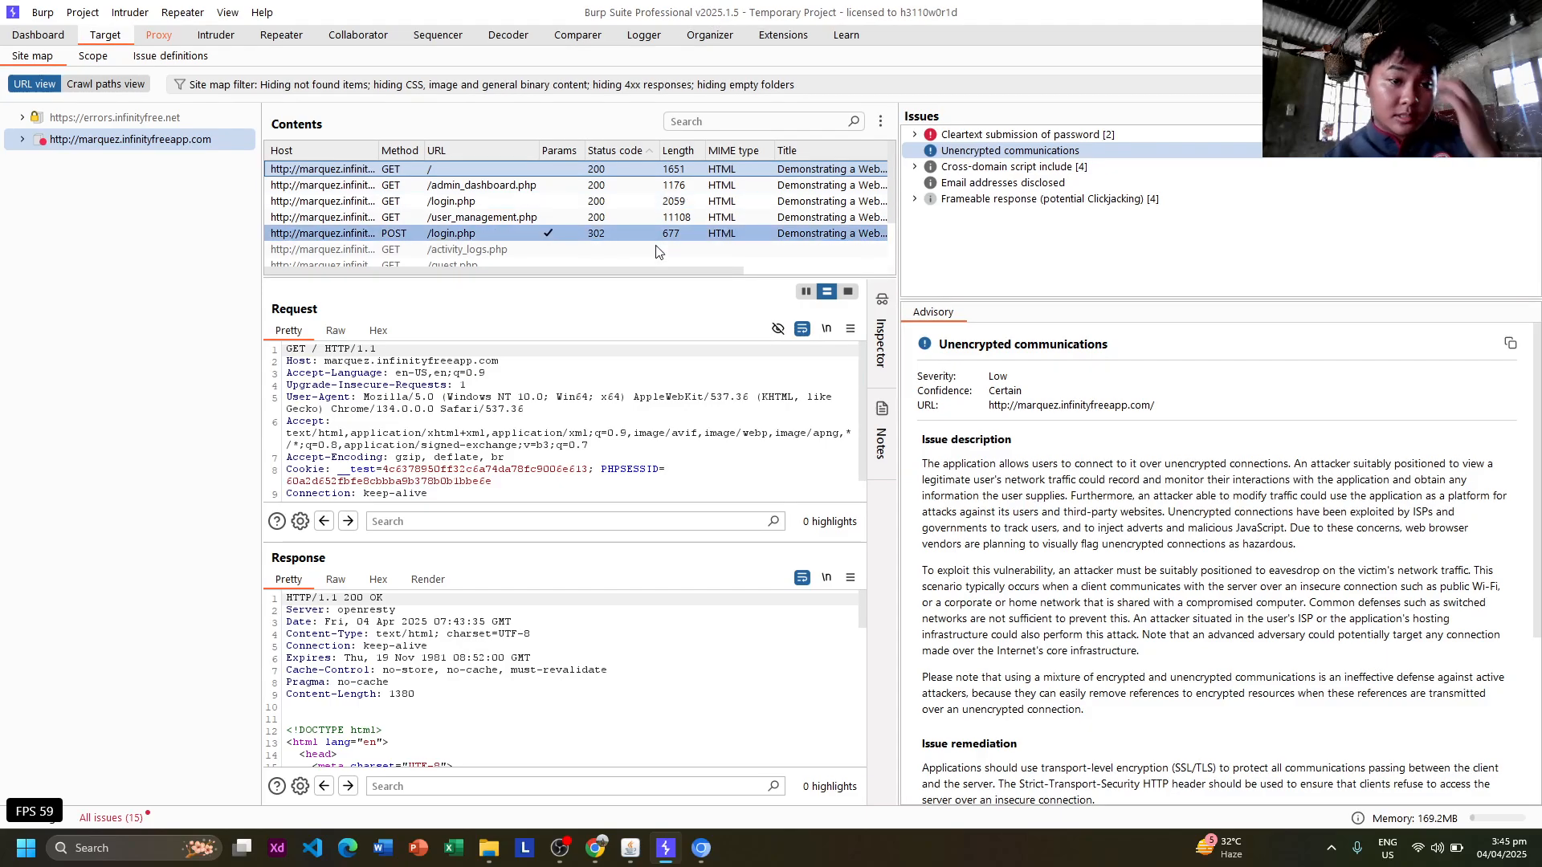
pyautogui.click(493, 230)
pyautogui.rightClick(493, 232)
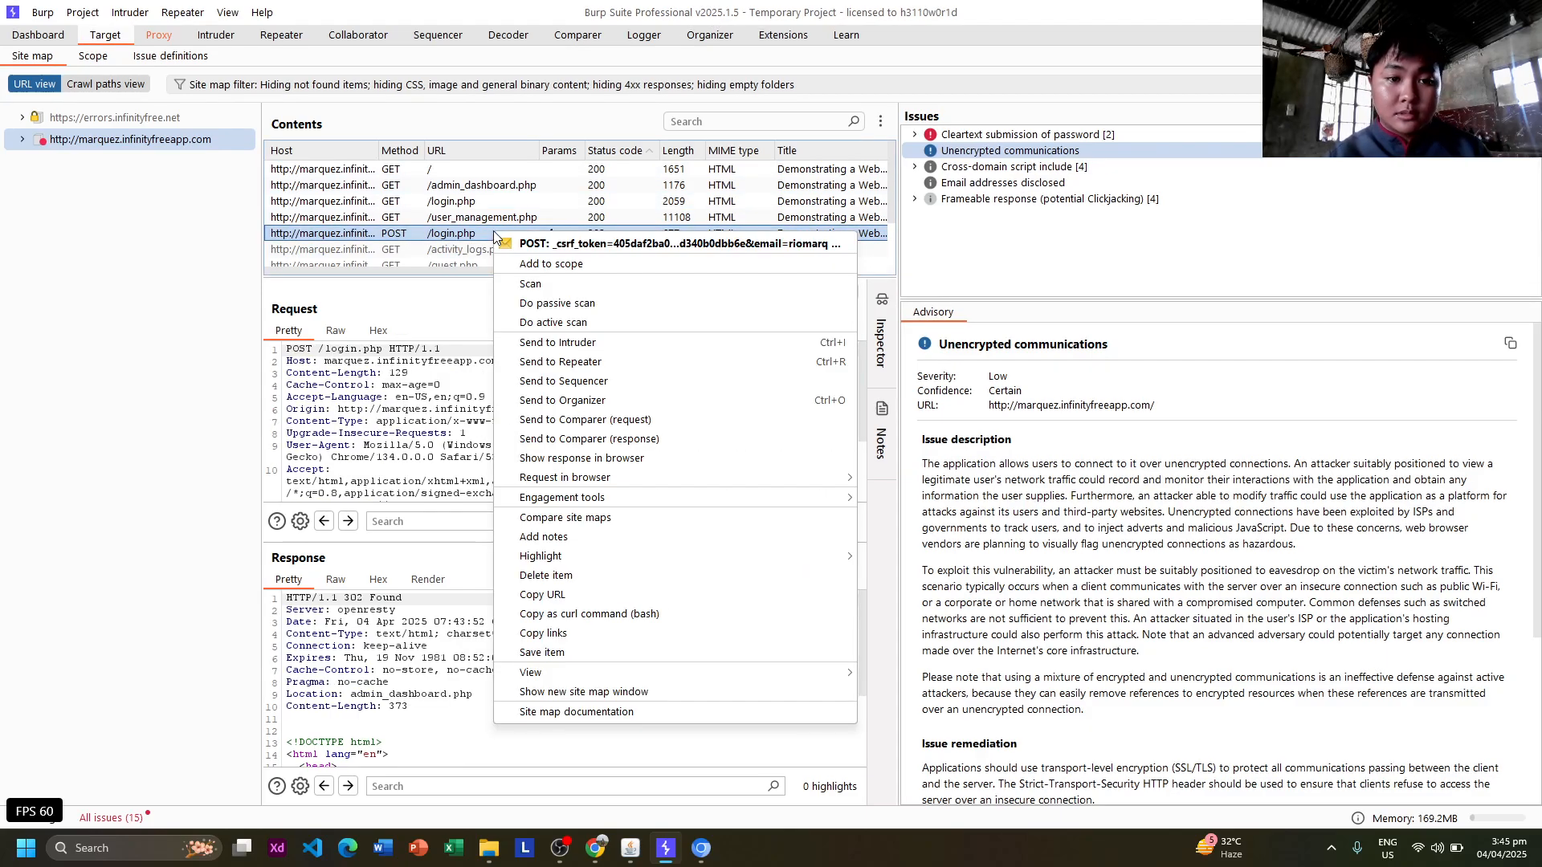
pyautogui.click(568, 265)
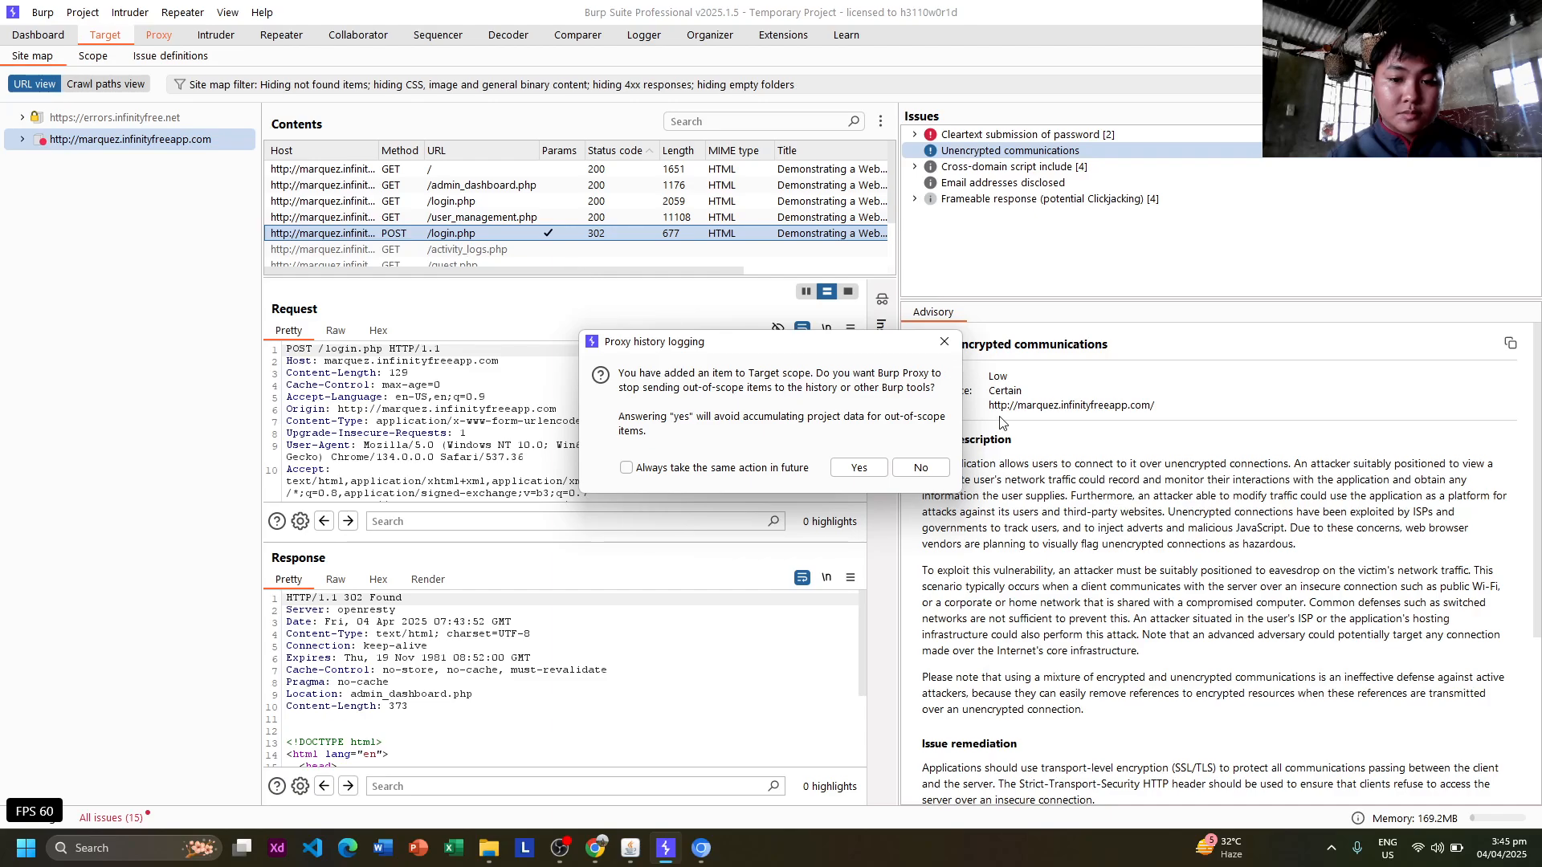
pyautogui.click(861, 473)
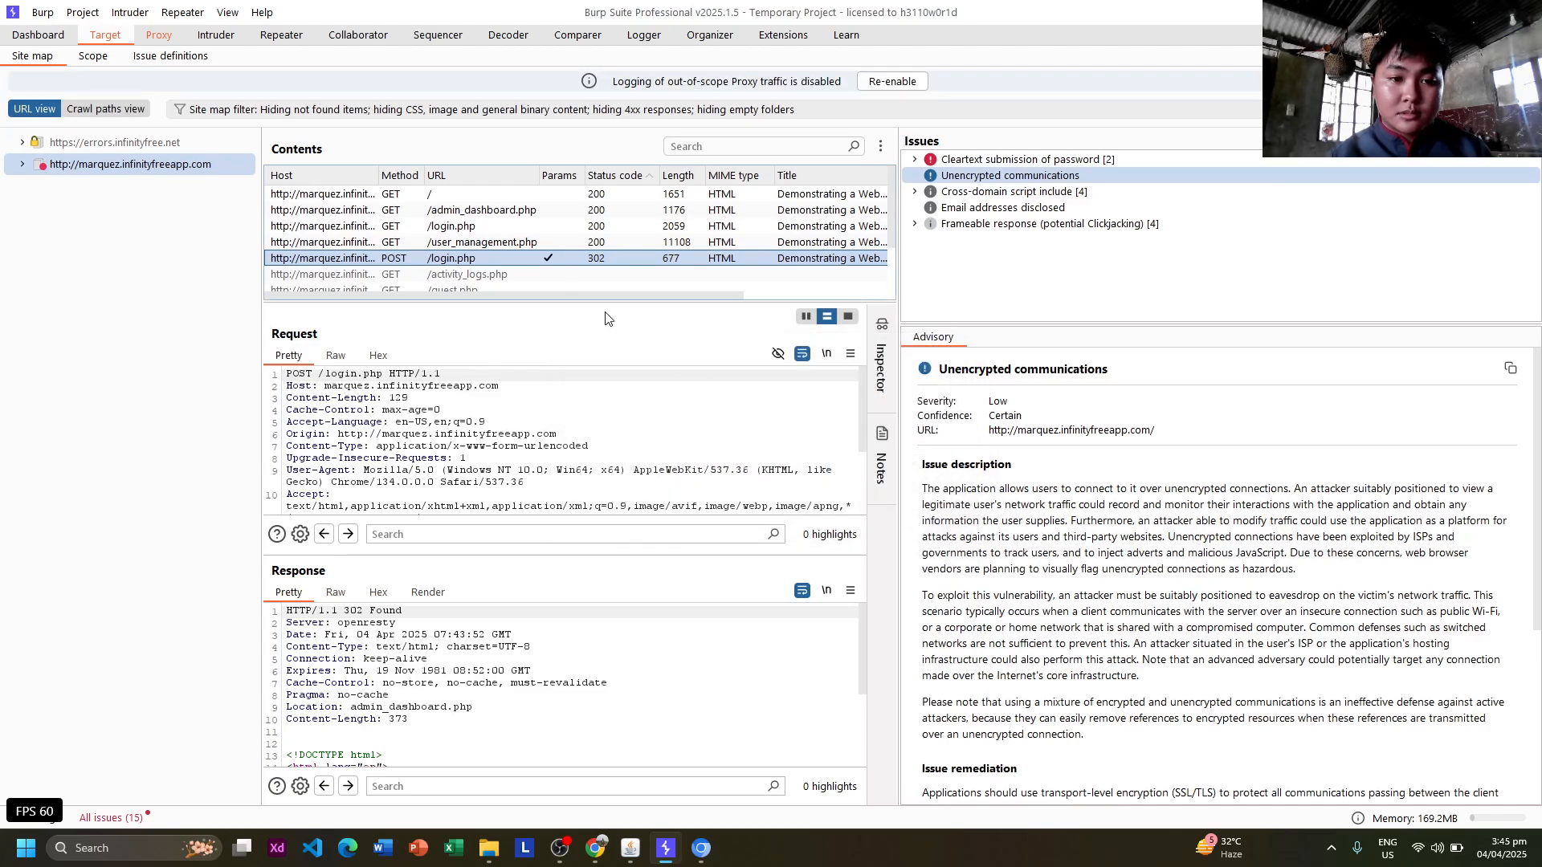
pyautogui.keyDown('shift'); pyautogui.click(536, 246); pyautogui.keyUp('shift')
pyautogui.click(551, 258)
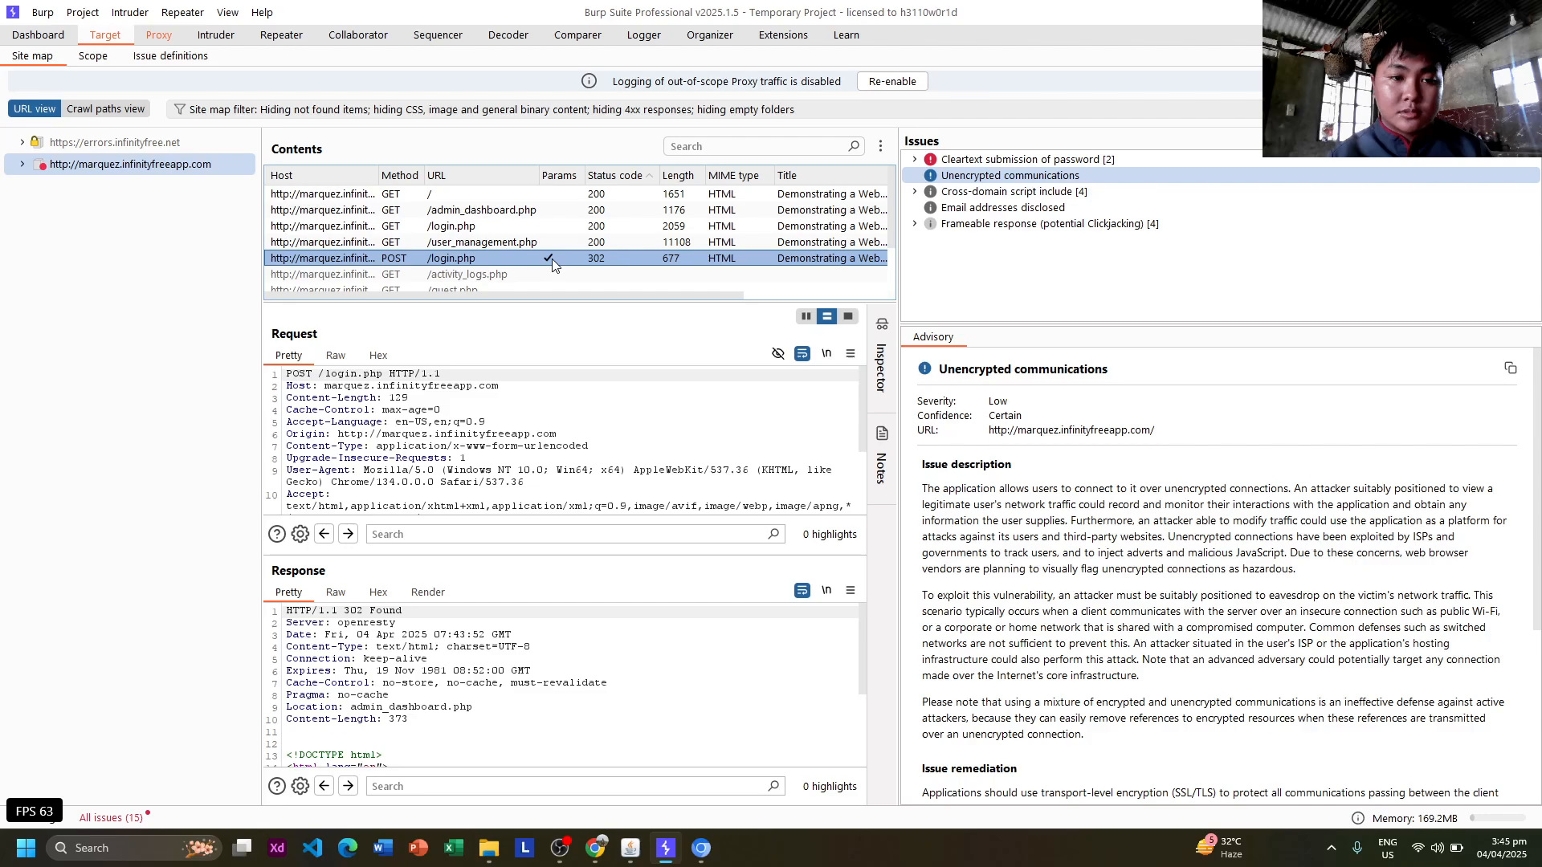
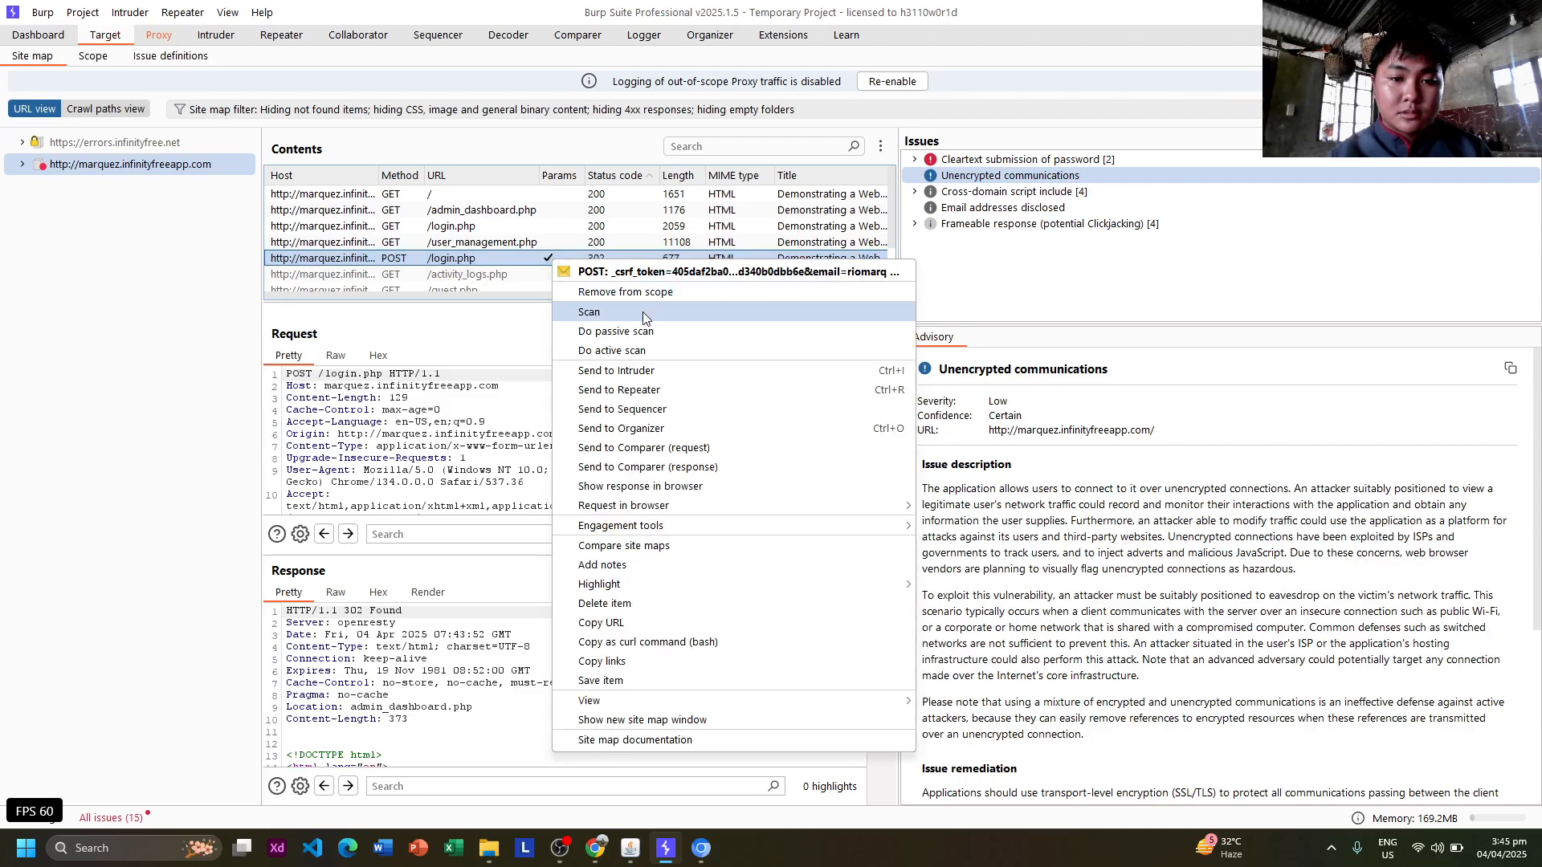
# Start a new Crawl and audit scan of the POST /login.php request.
pyautogui.click(643, 312)
pyautogui.click(612, 237)
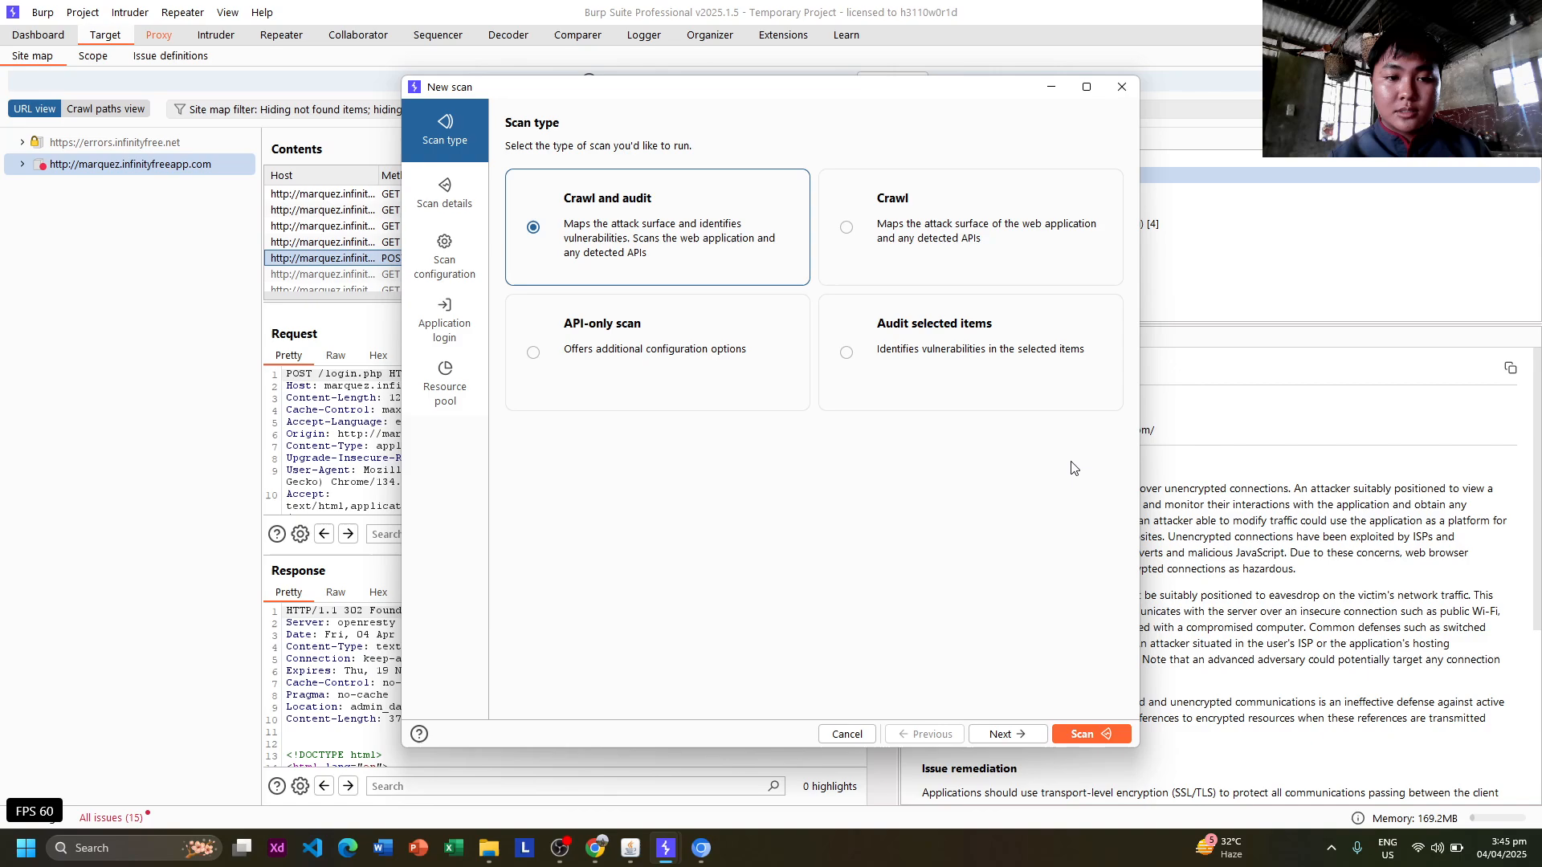
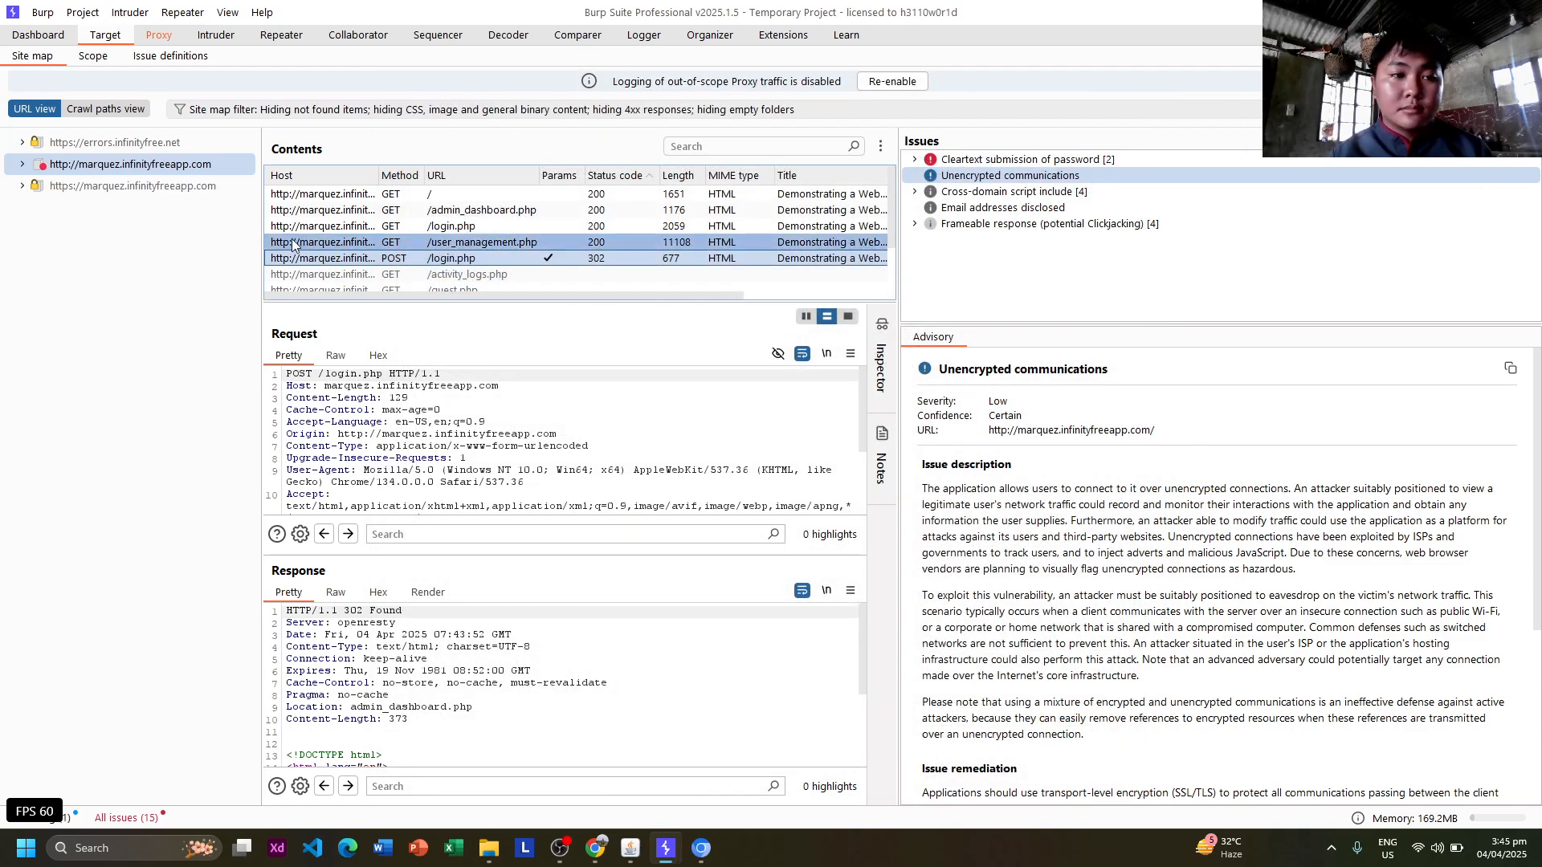
# Switch to the Dashboard to watch the marquez.infinityfreeapp.com crawl-and-audit task crawling /login.php.
pyautogui.click(36, 37)
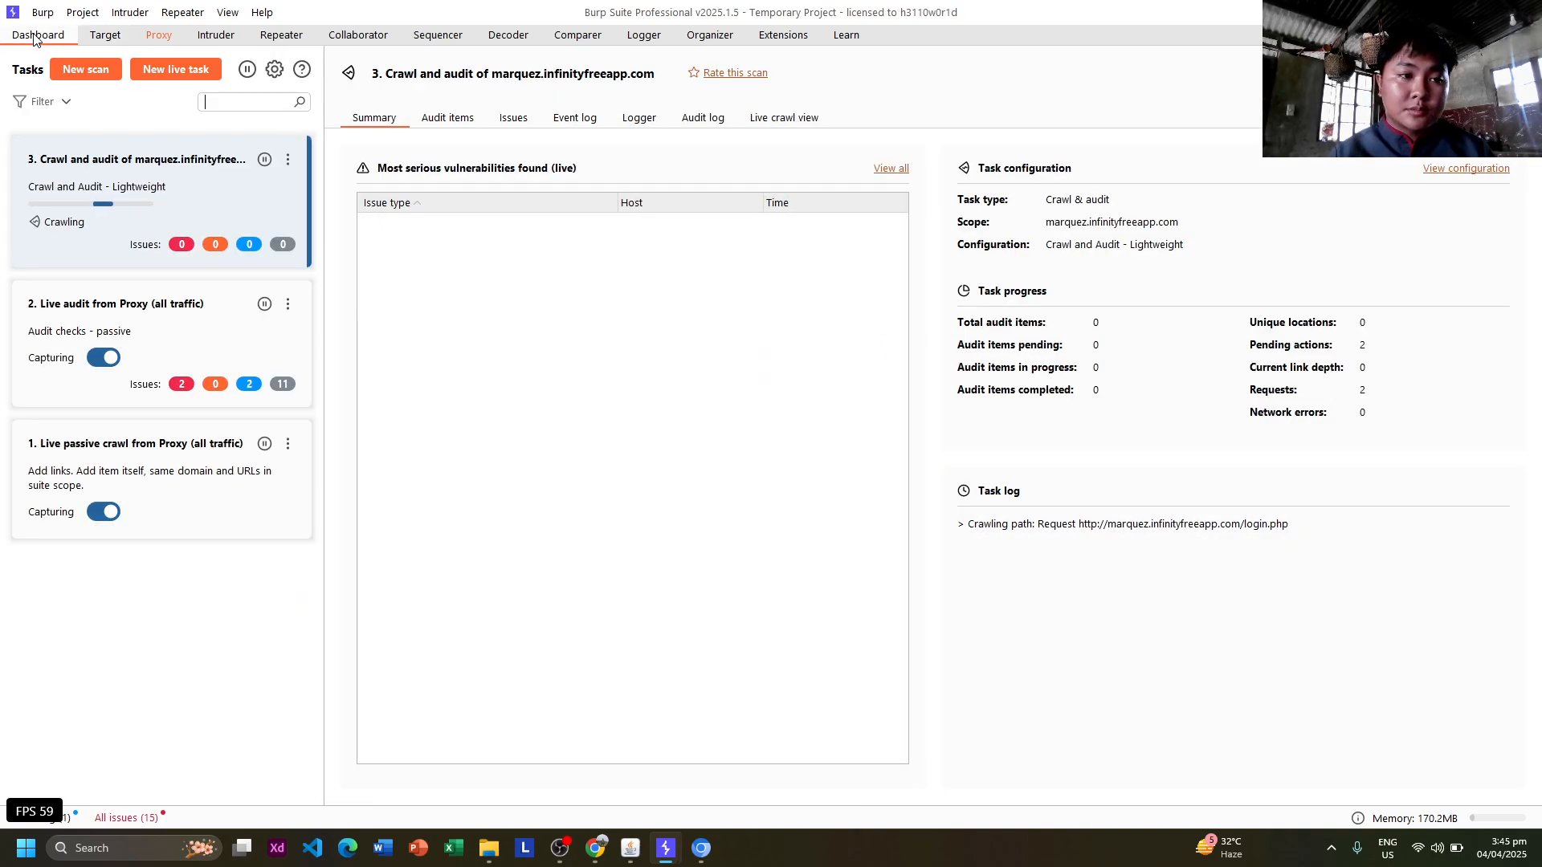
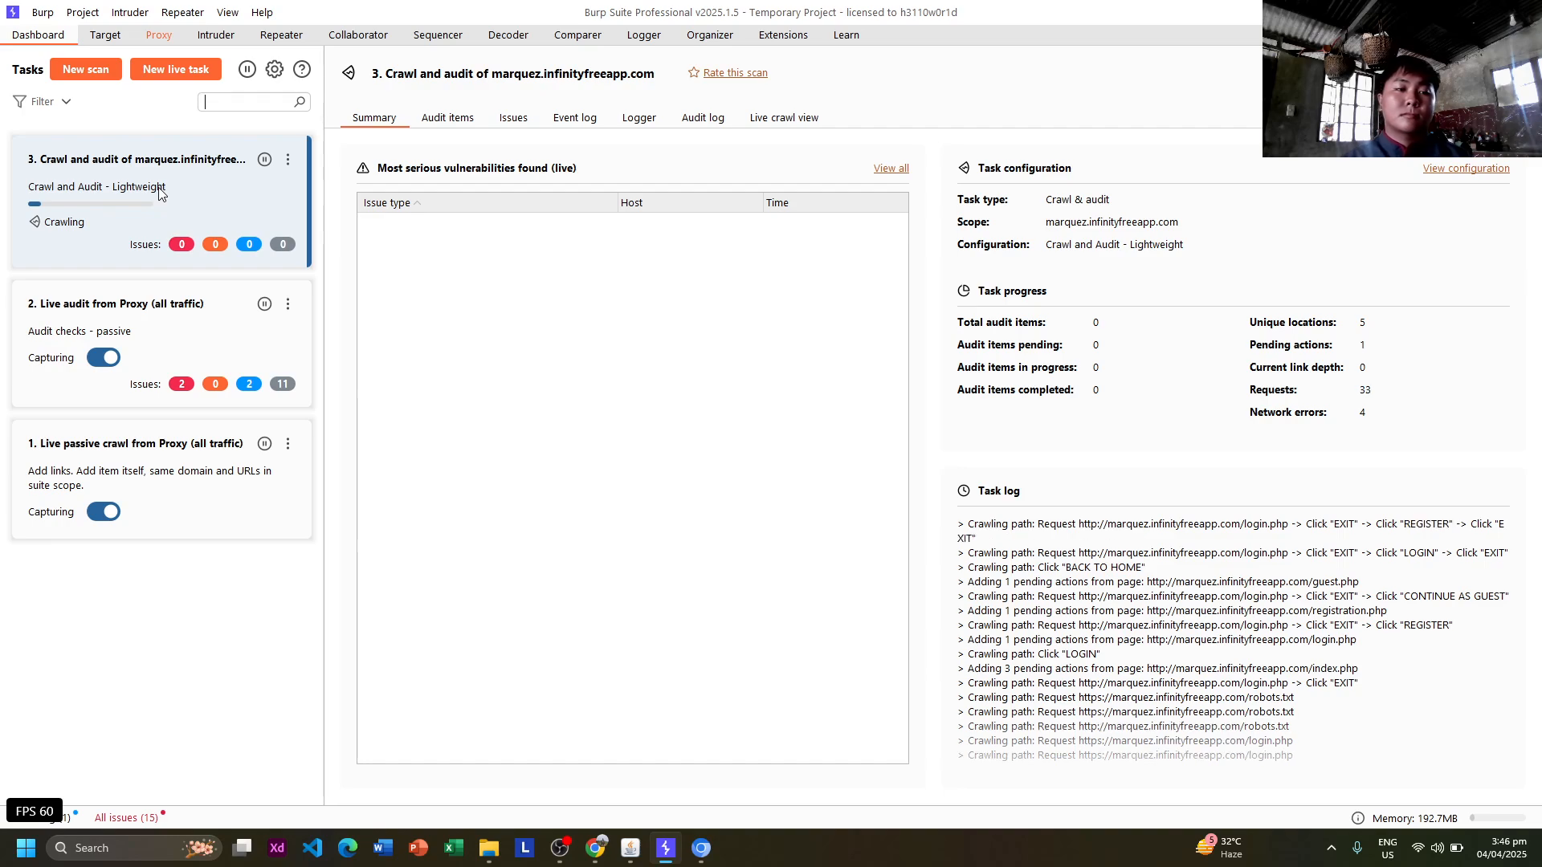
# Open the crawl-and-audit task's Issues list and inspect the Frameable response issue for /registration.php and a top issue.
pyautogui.click(518, 120)
pyautogui.click(665, 312)
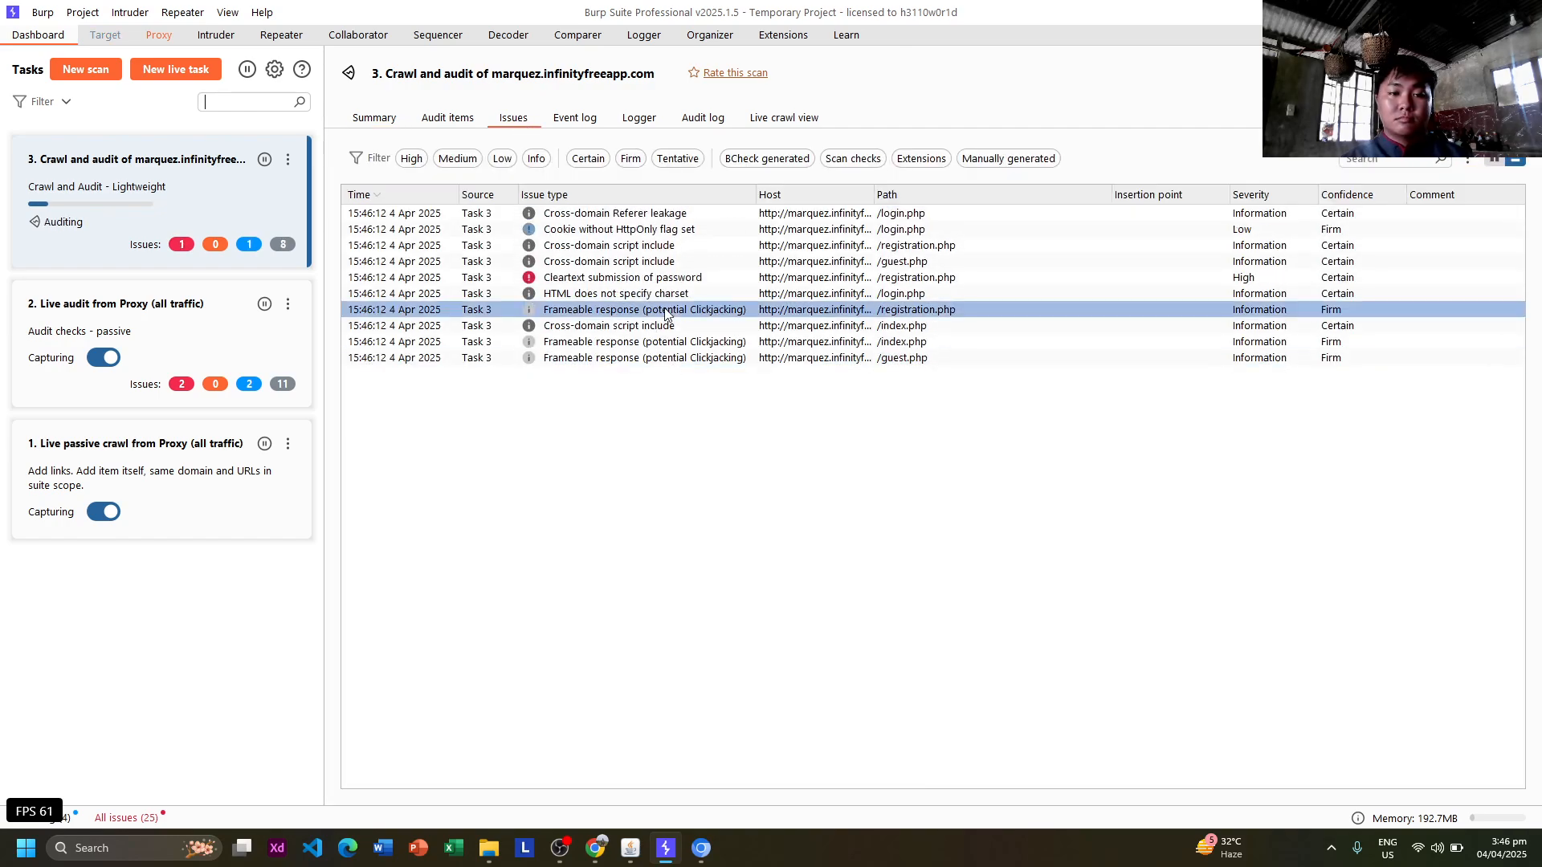
pyautogui.click(344, 235)
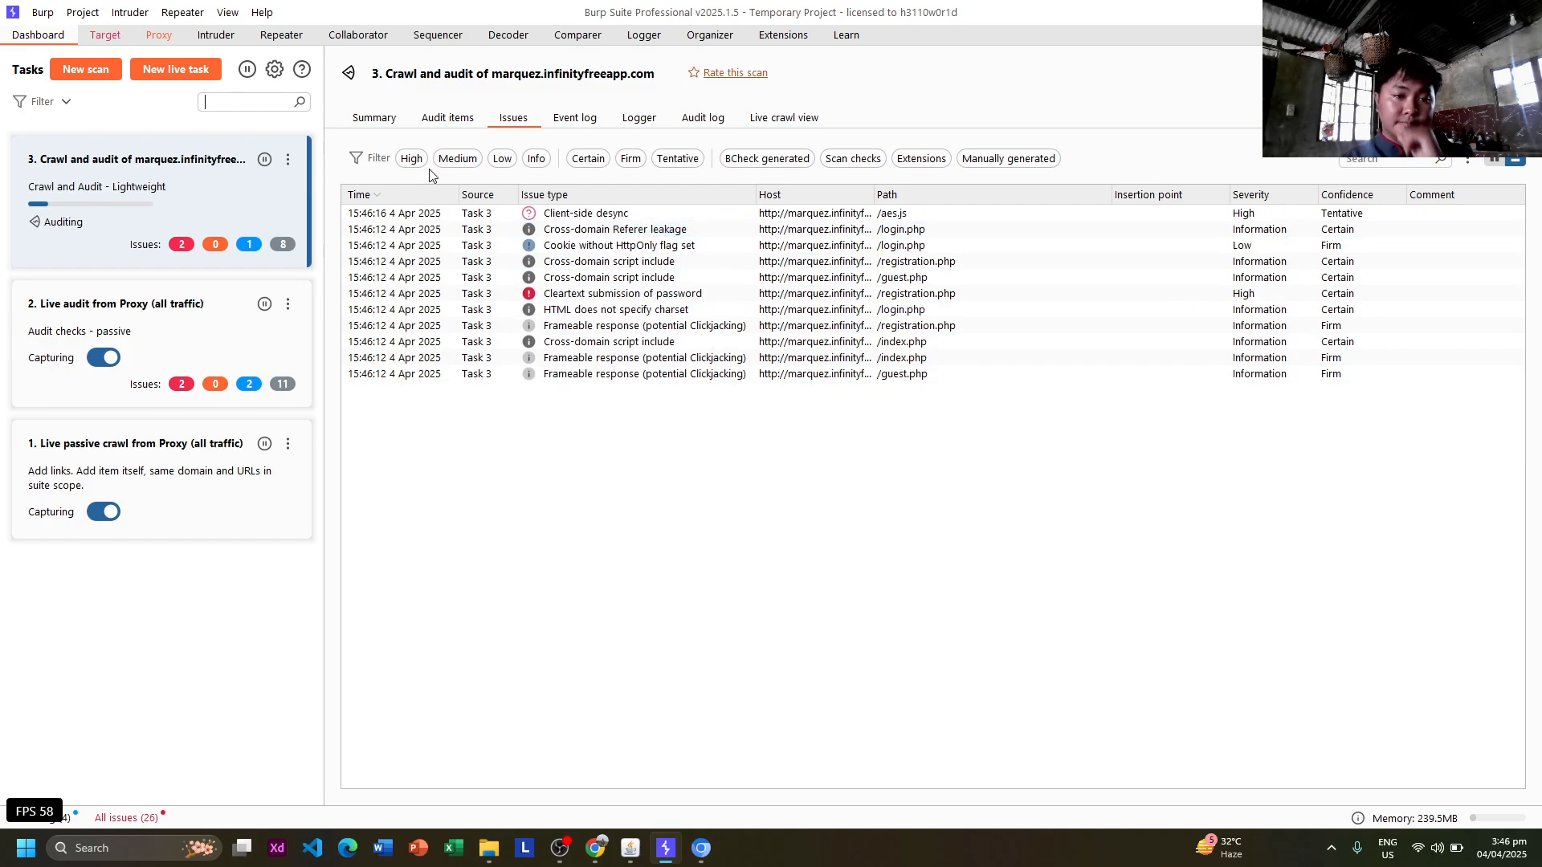
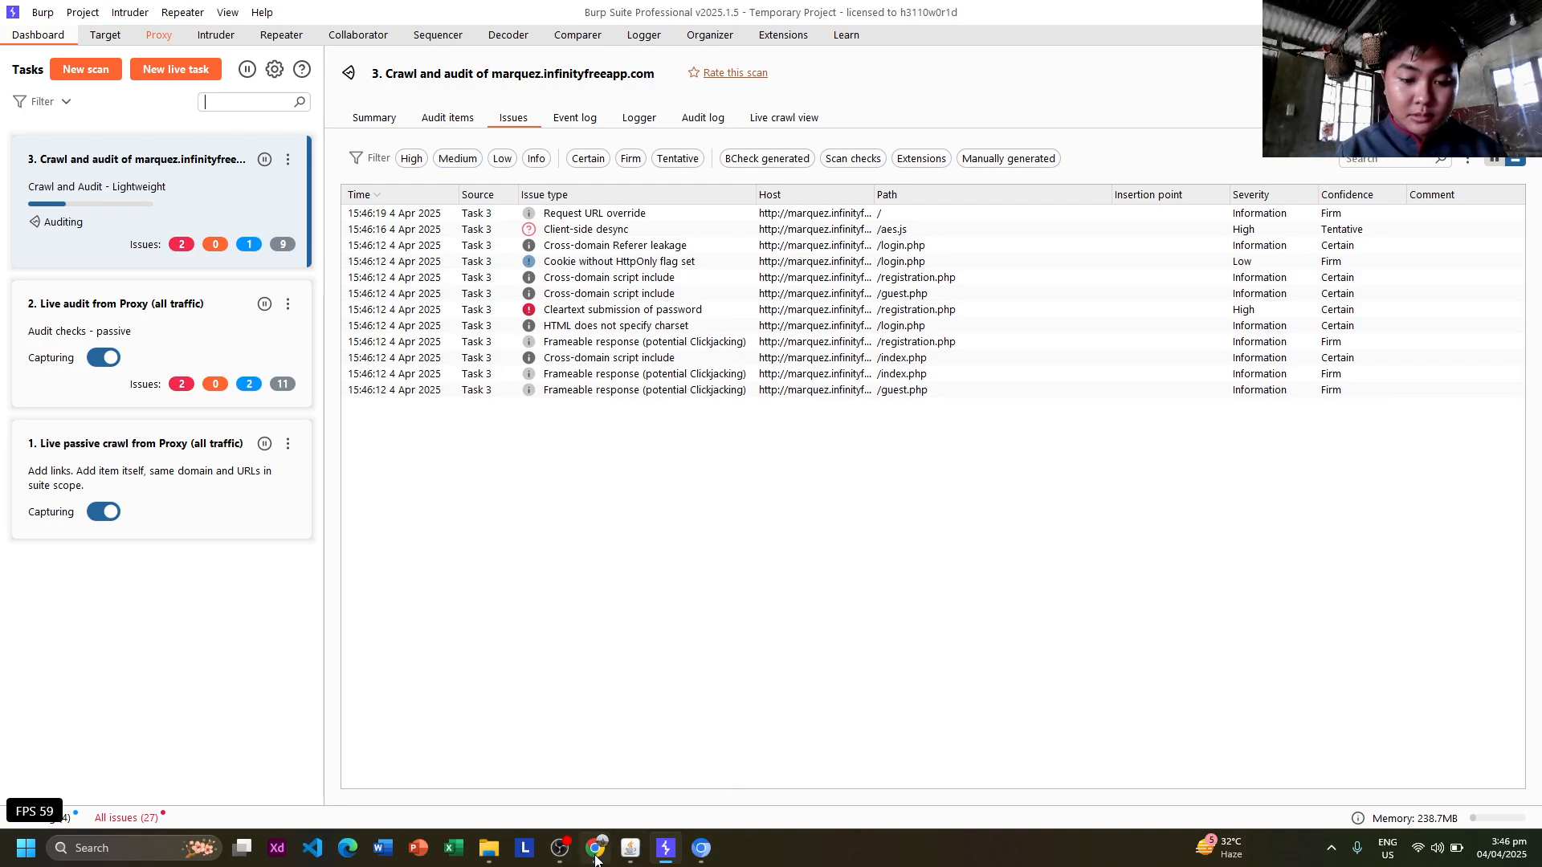
# Check the lab instructions and admin dashboard, then view Burp's Proxy HTTP history of 10 captured requests.
pyautogui.click(595, 856)
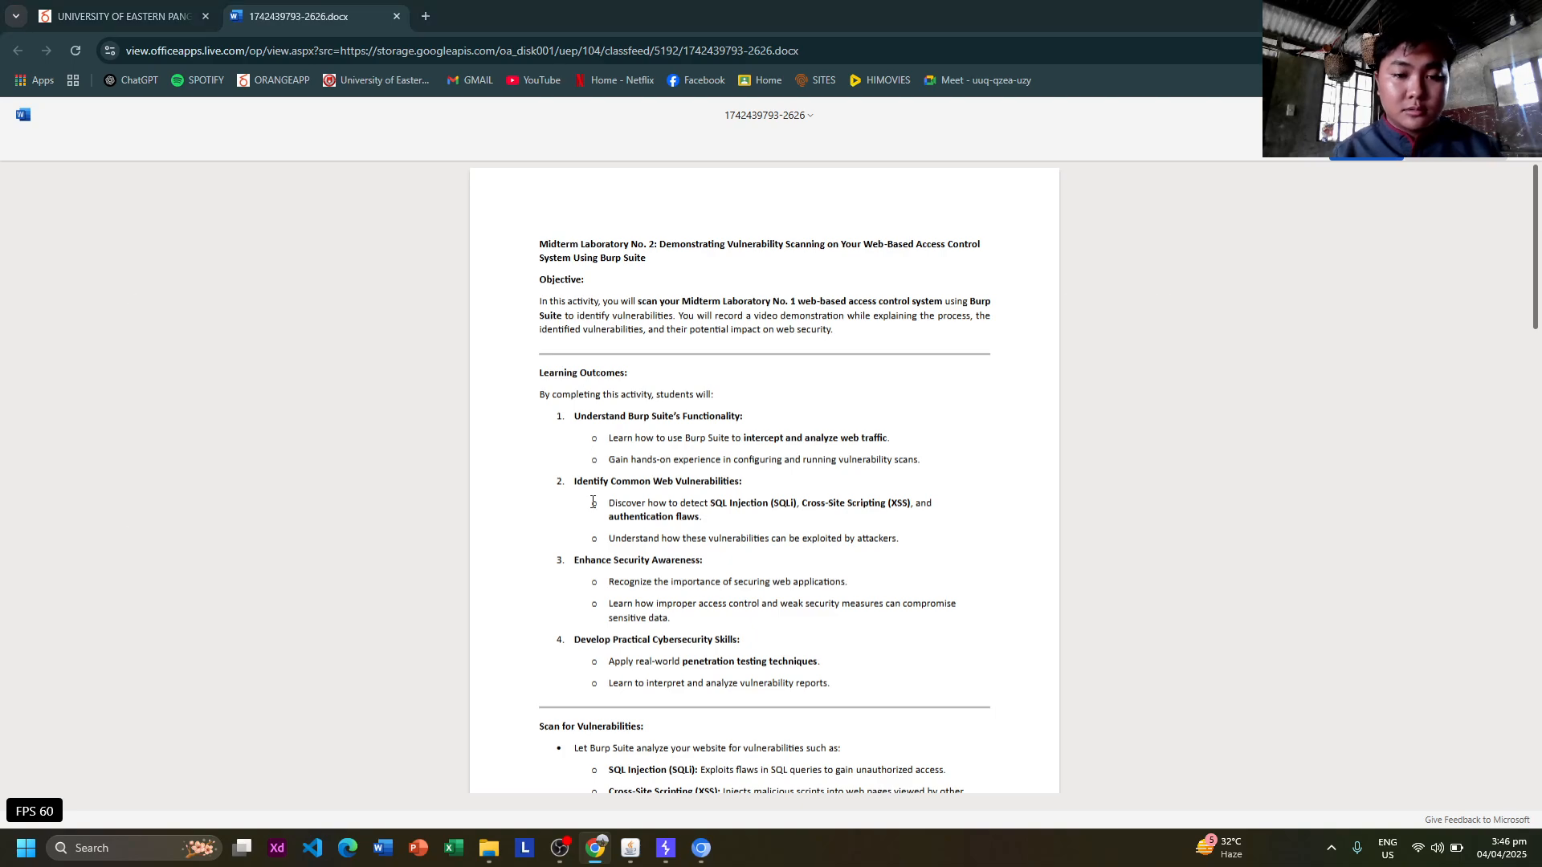
pyautogui.hotkey('alt', 'Tab')
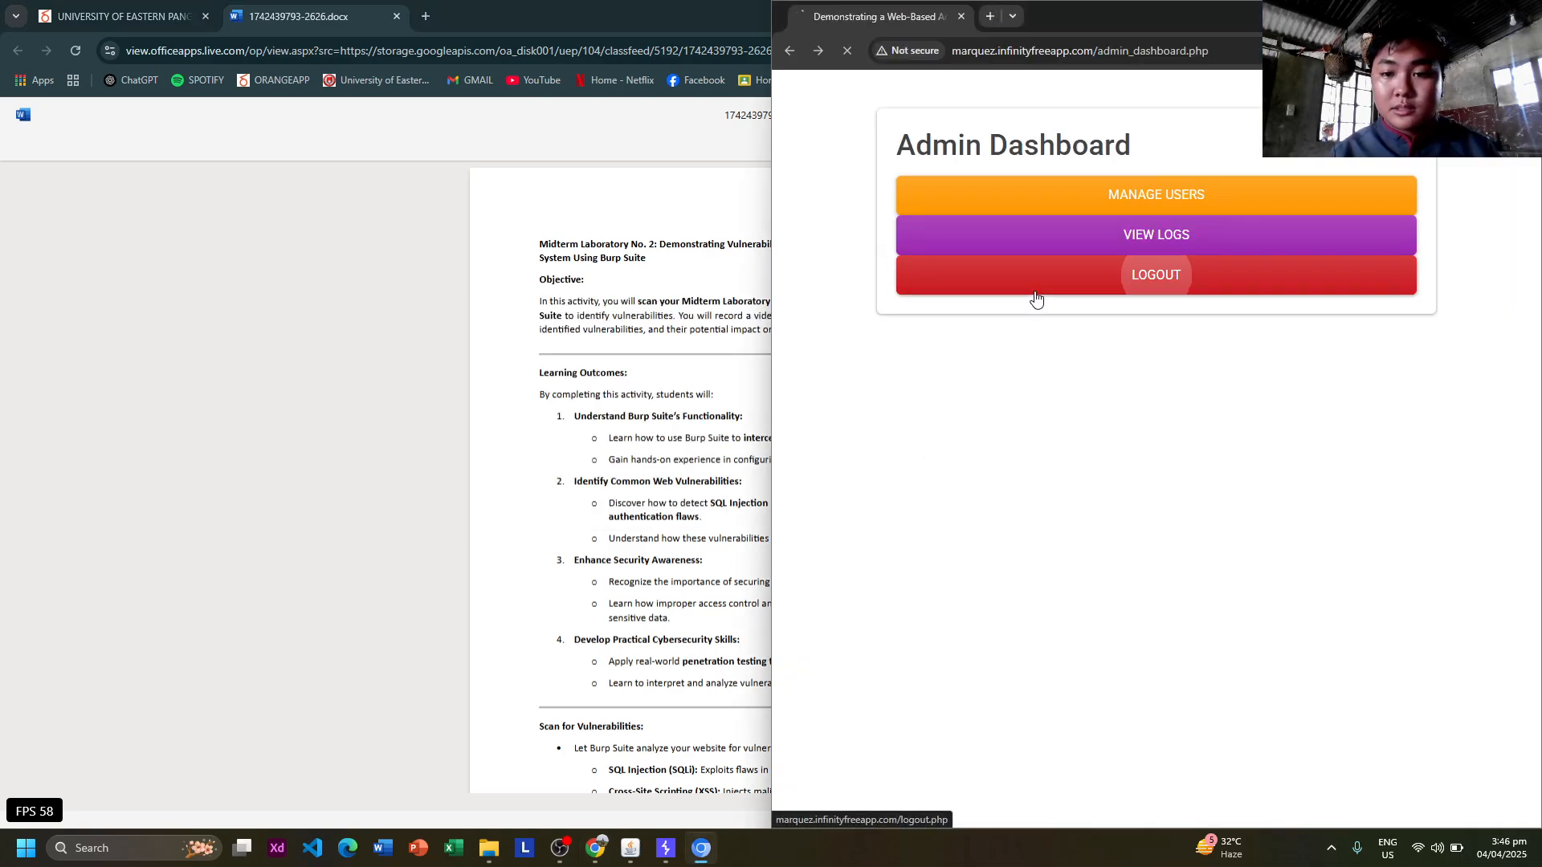
pyautogui.hotkey('alt', 'Tab')
pyautogui.hotkey('alt', 'Tab')
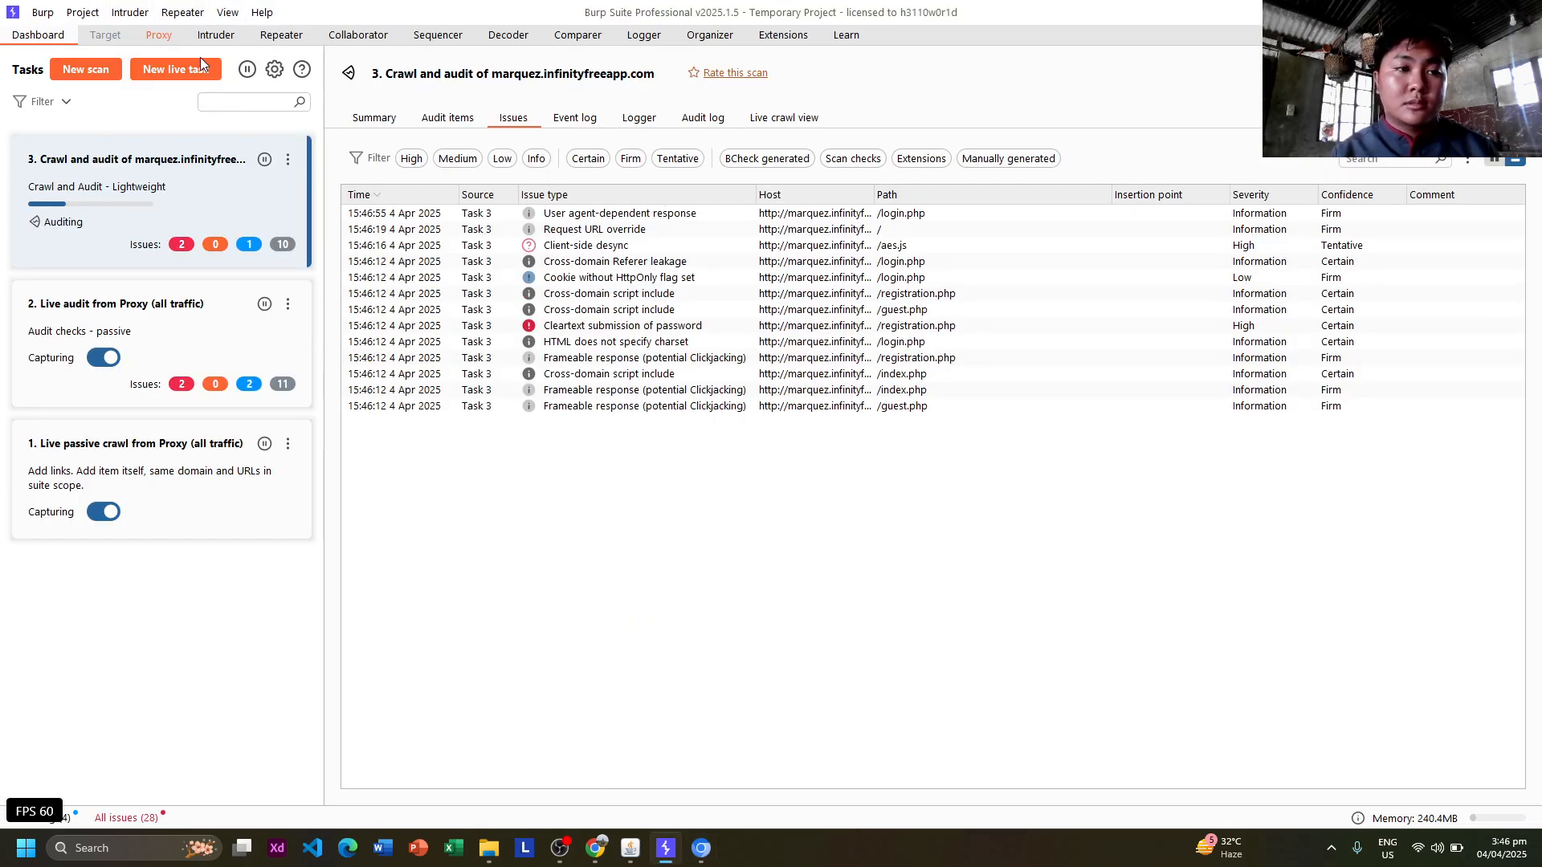
pyautogui.click(159, 35)
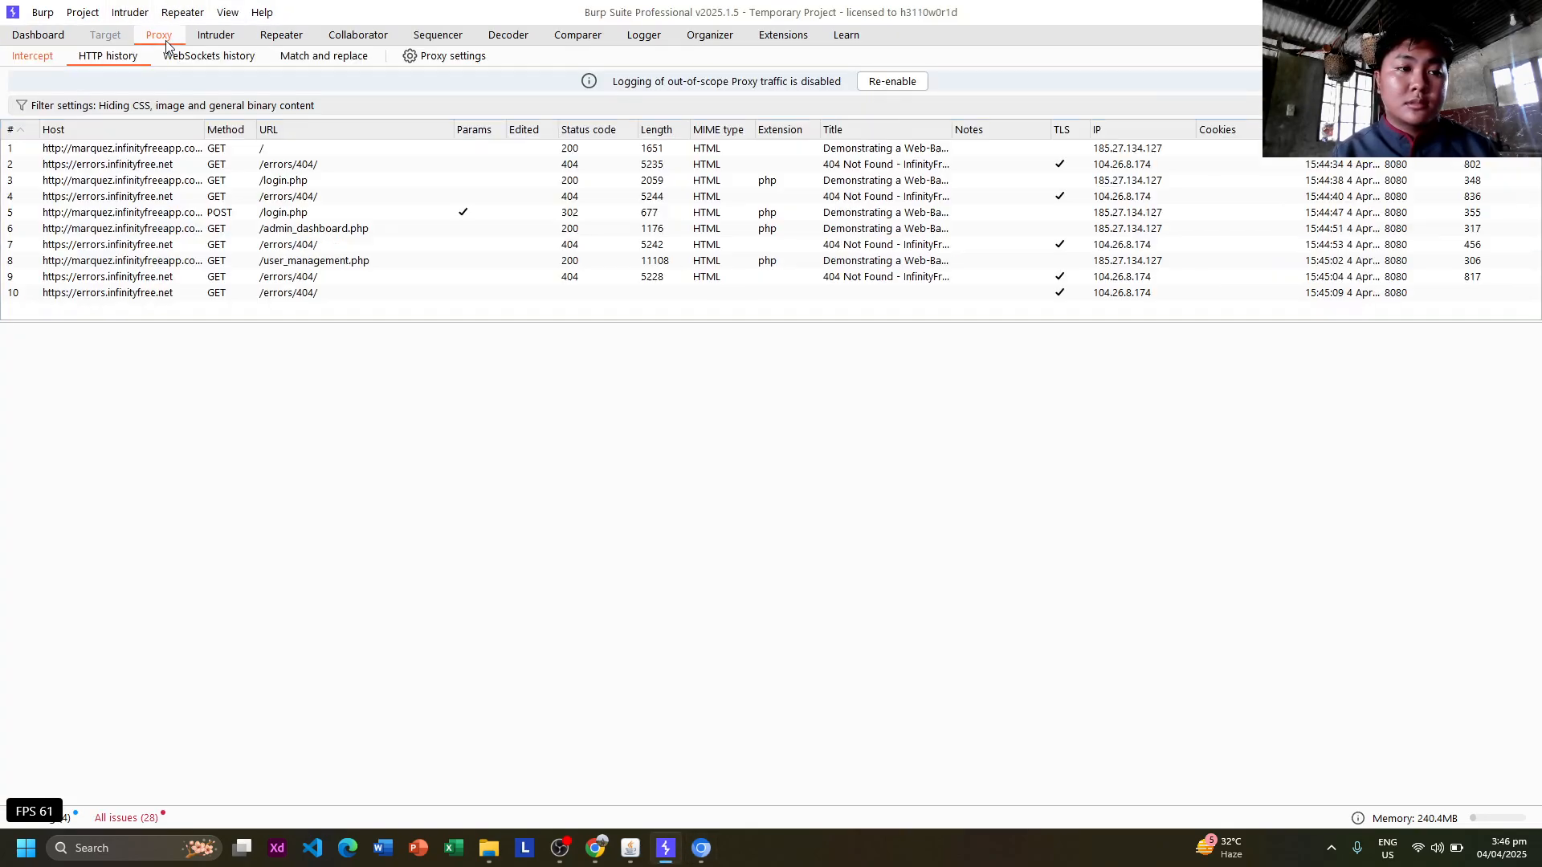
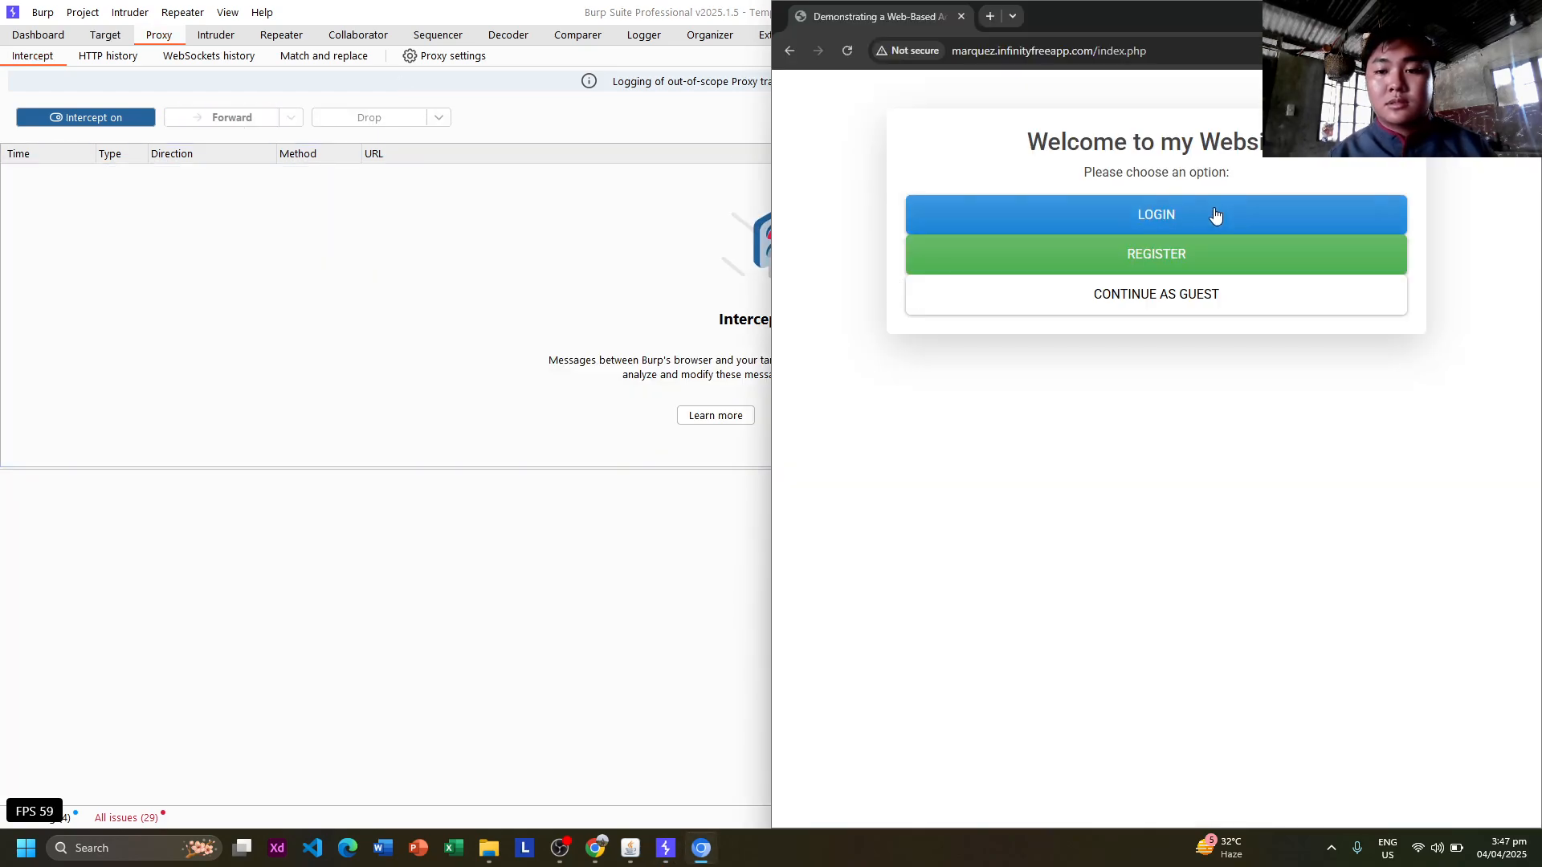
# Forward the intercepted login.php request and place the cursor in the login page's Email field.
pyautogui.click(226, 118)
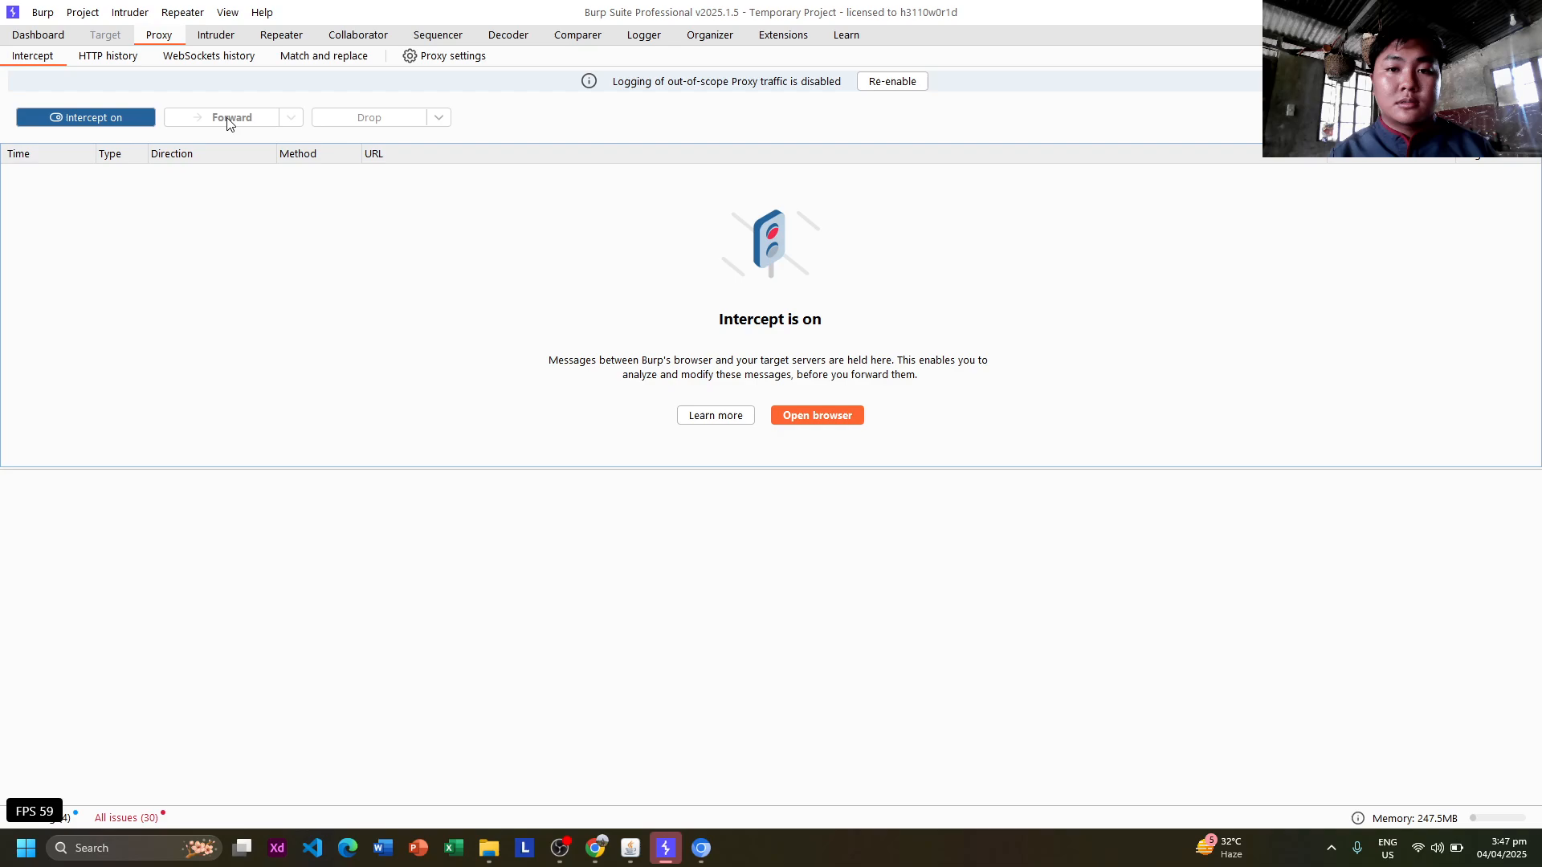
pyautogui.hotkey('alt', 'Tab')
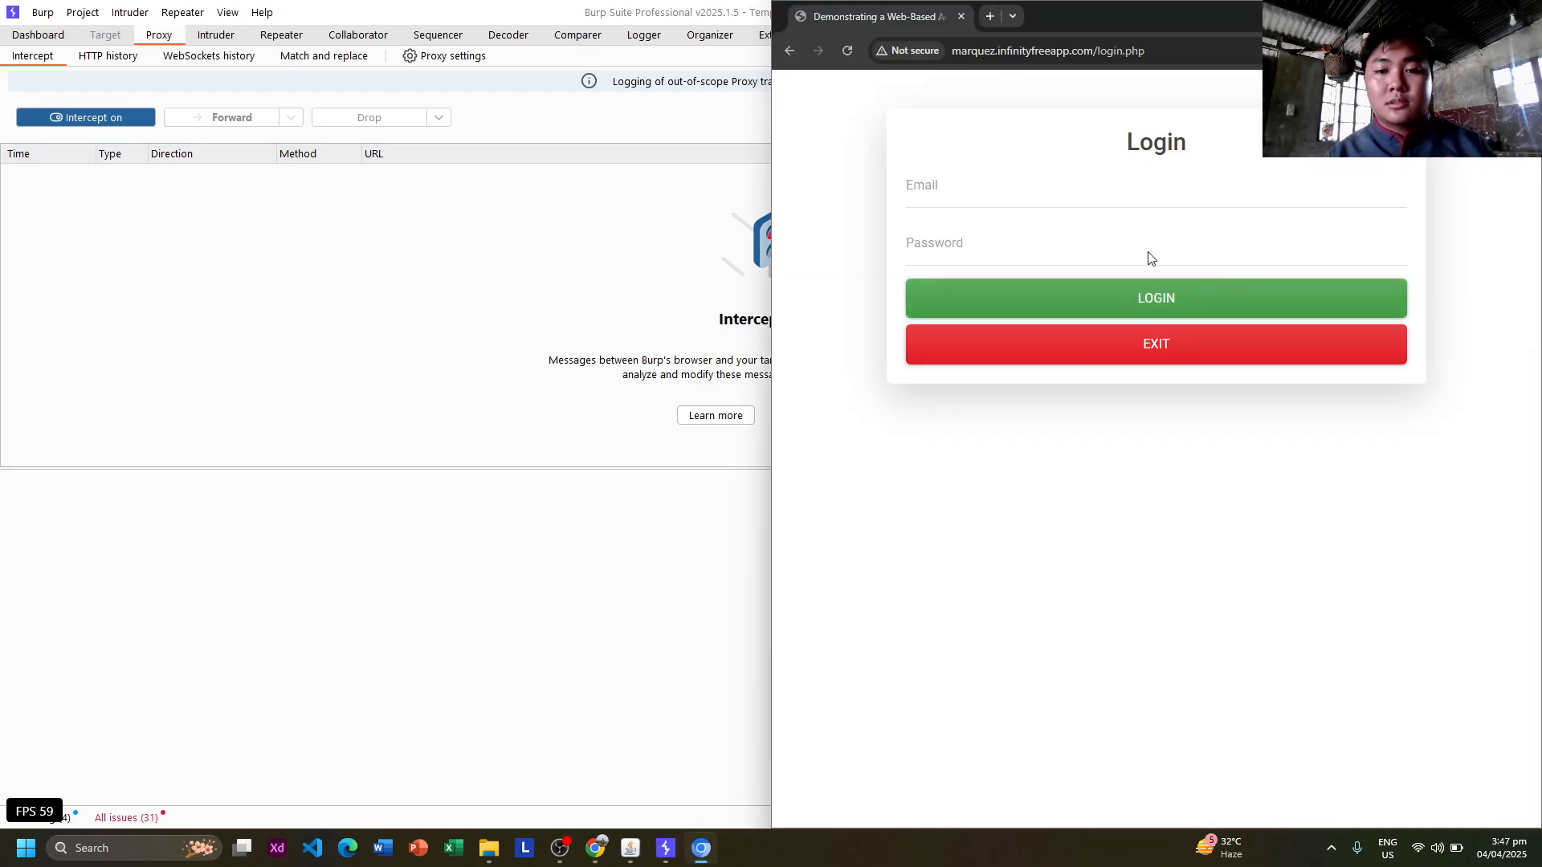
pyautogui.click(1051, 205)
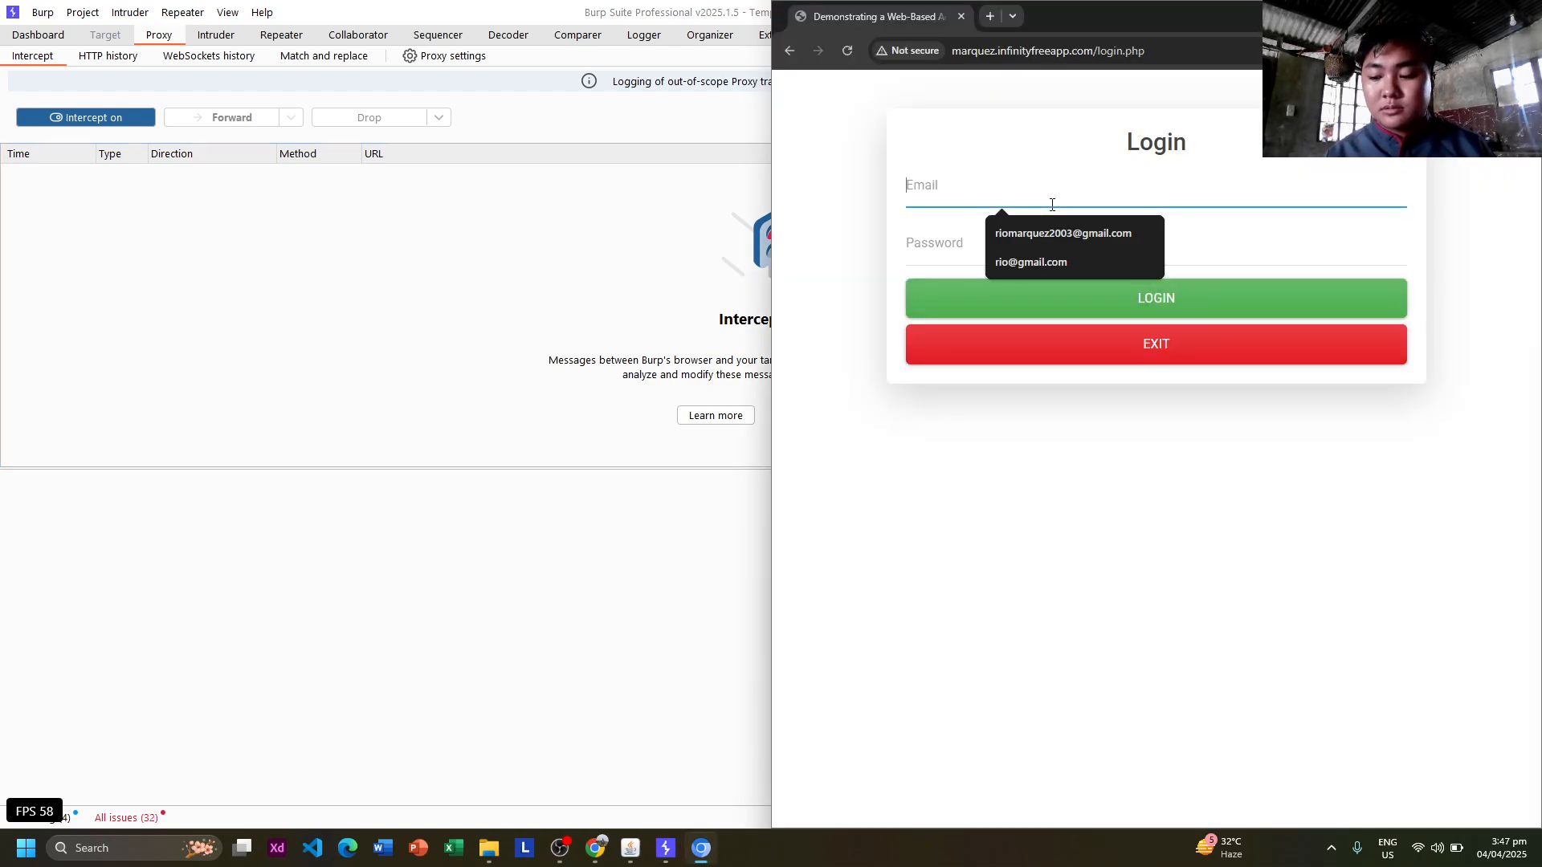
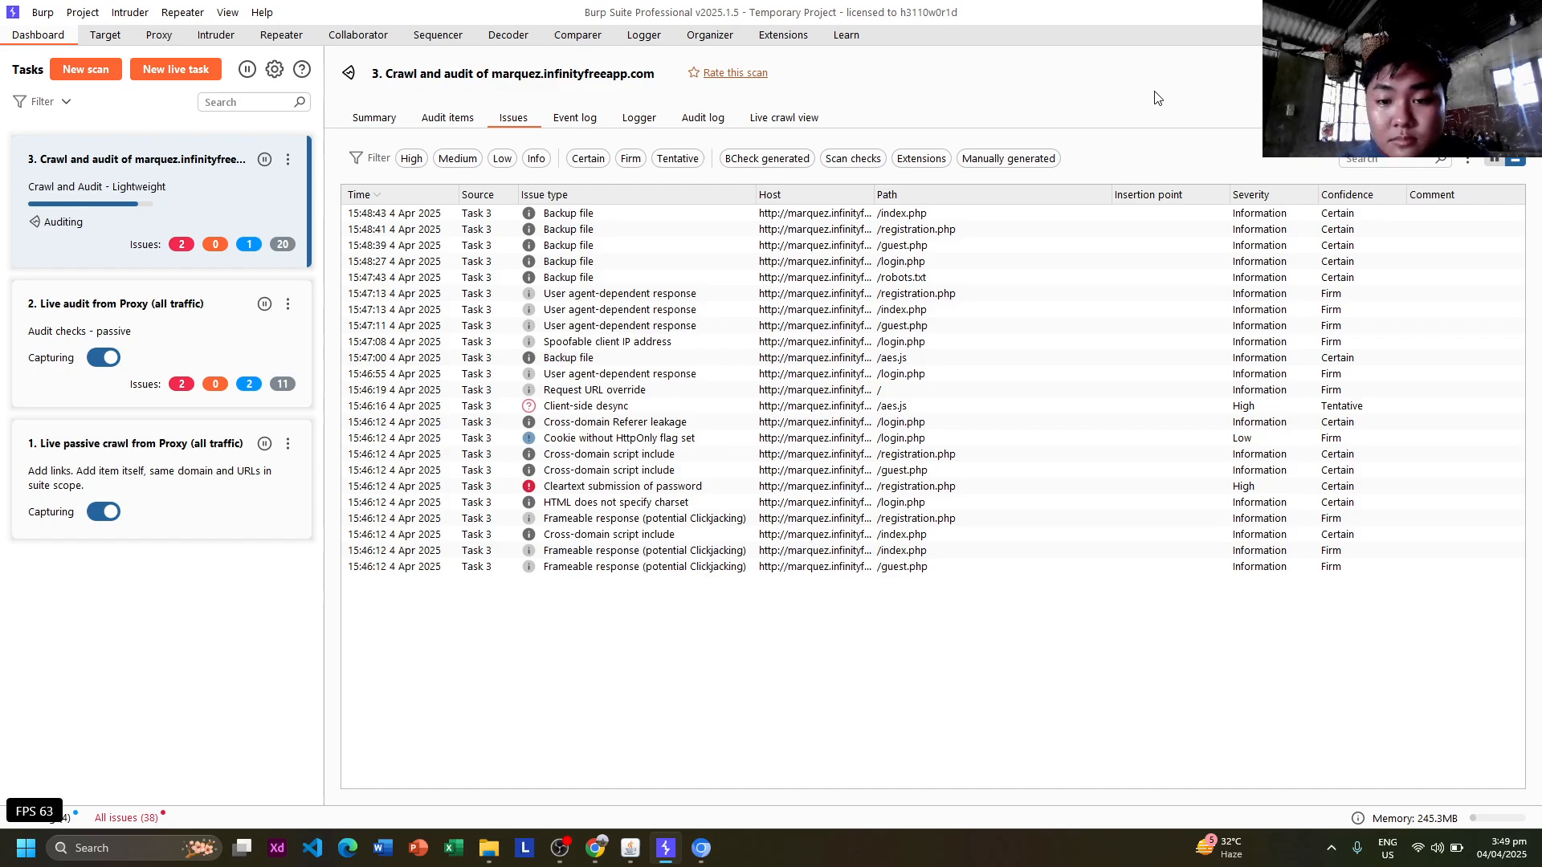
# Select the /robots.txt Backup file issue and try High and Information severity filters, ending with all issues listed.
pyautogui.click(1158, 278)
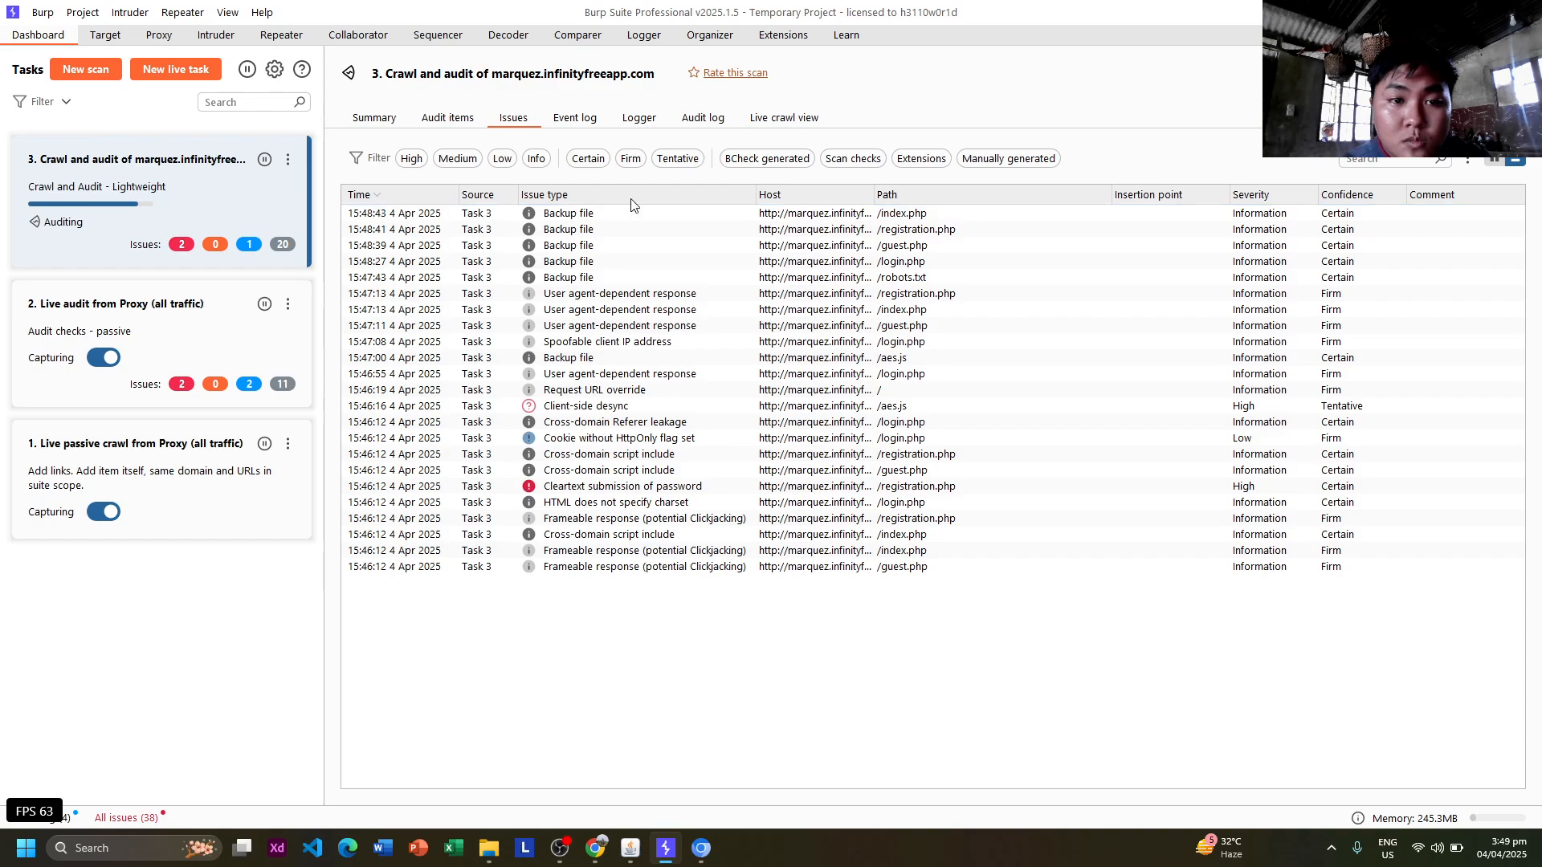
pyautogui.click(412, 159)
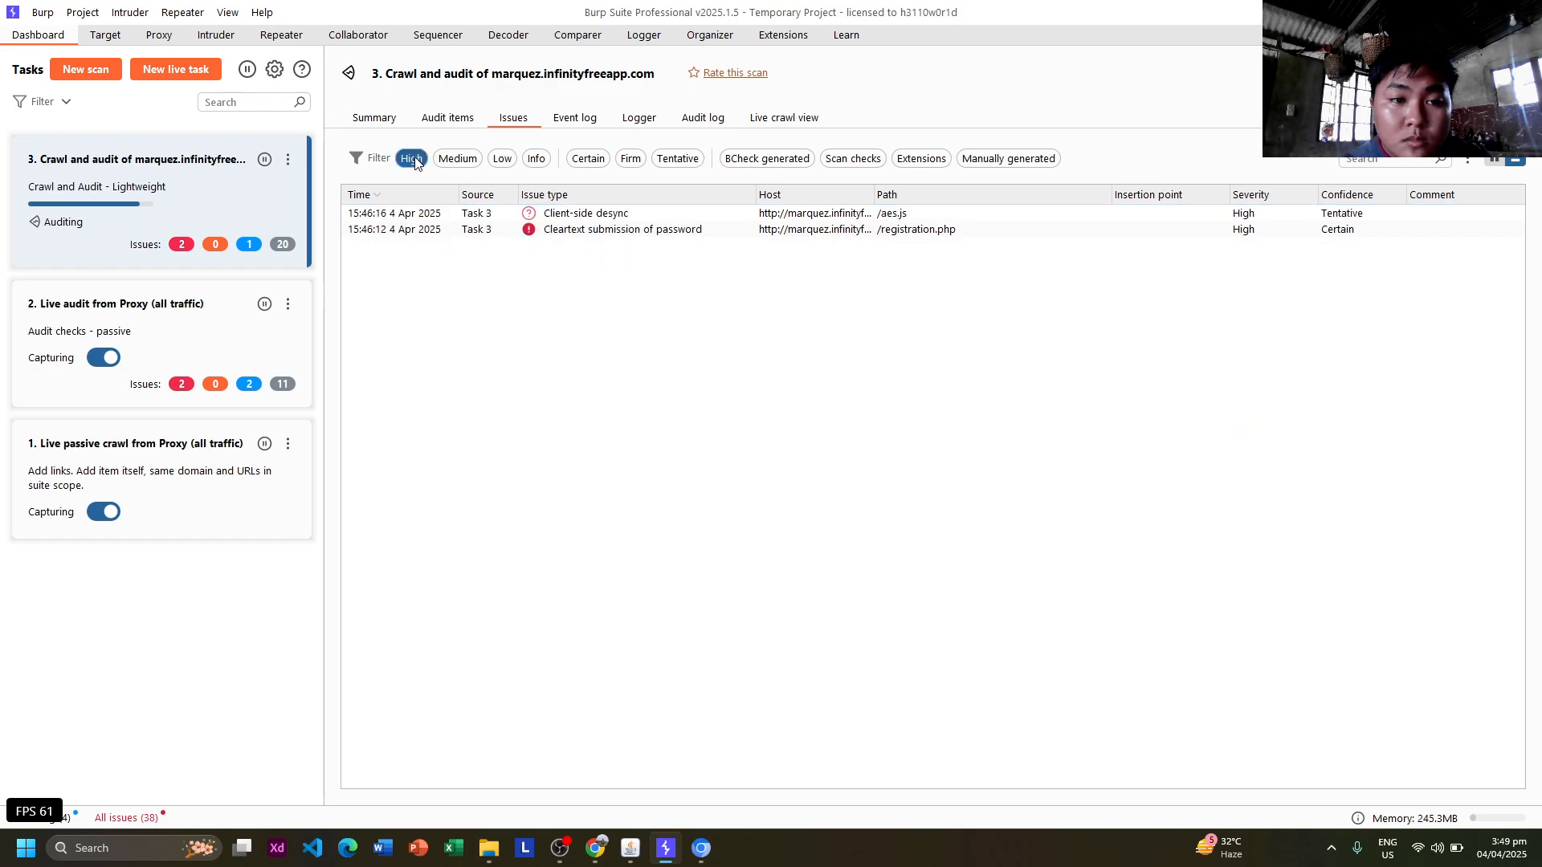
pyautogui.click(535, 160)
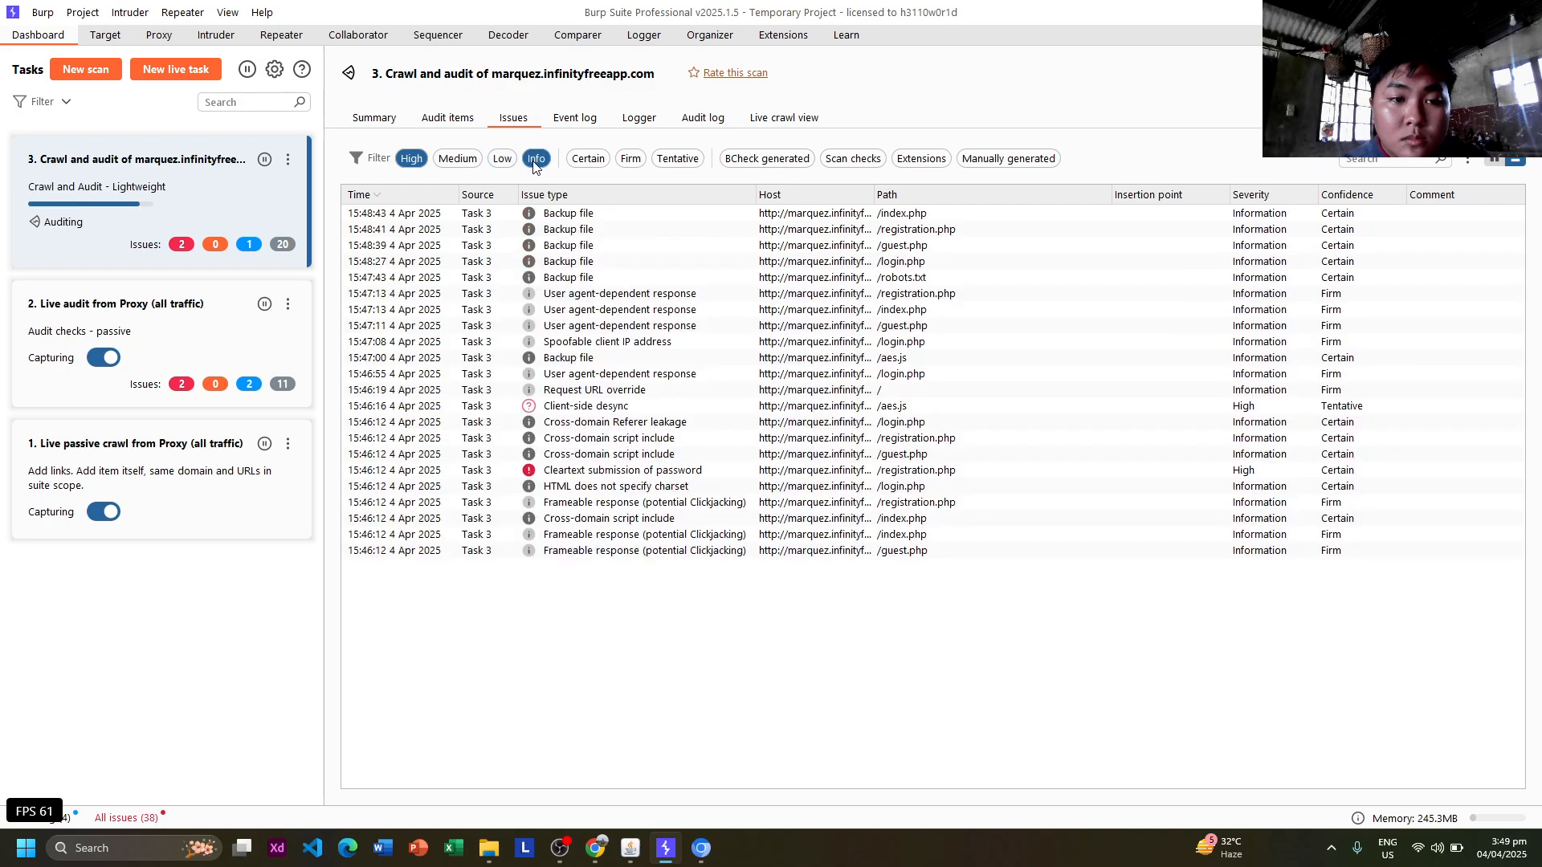
pyautogui.click(416, 159)
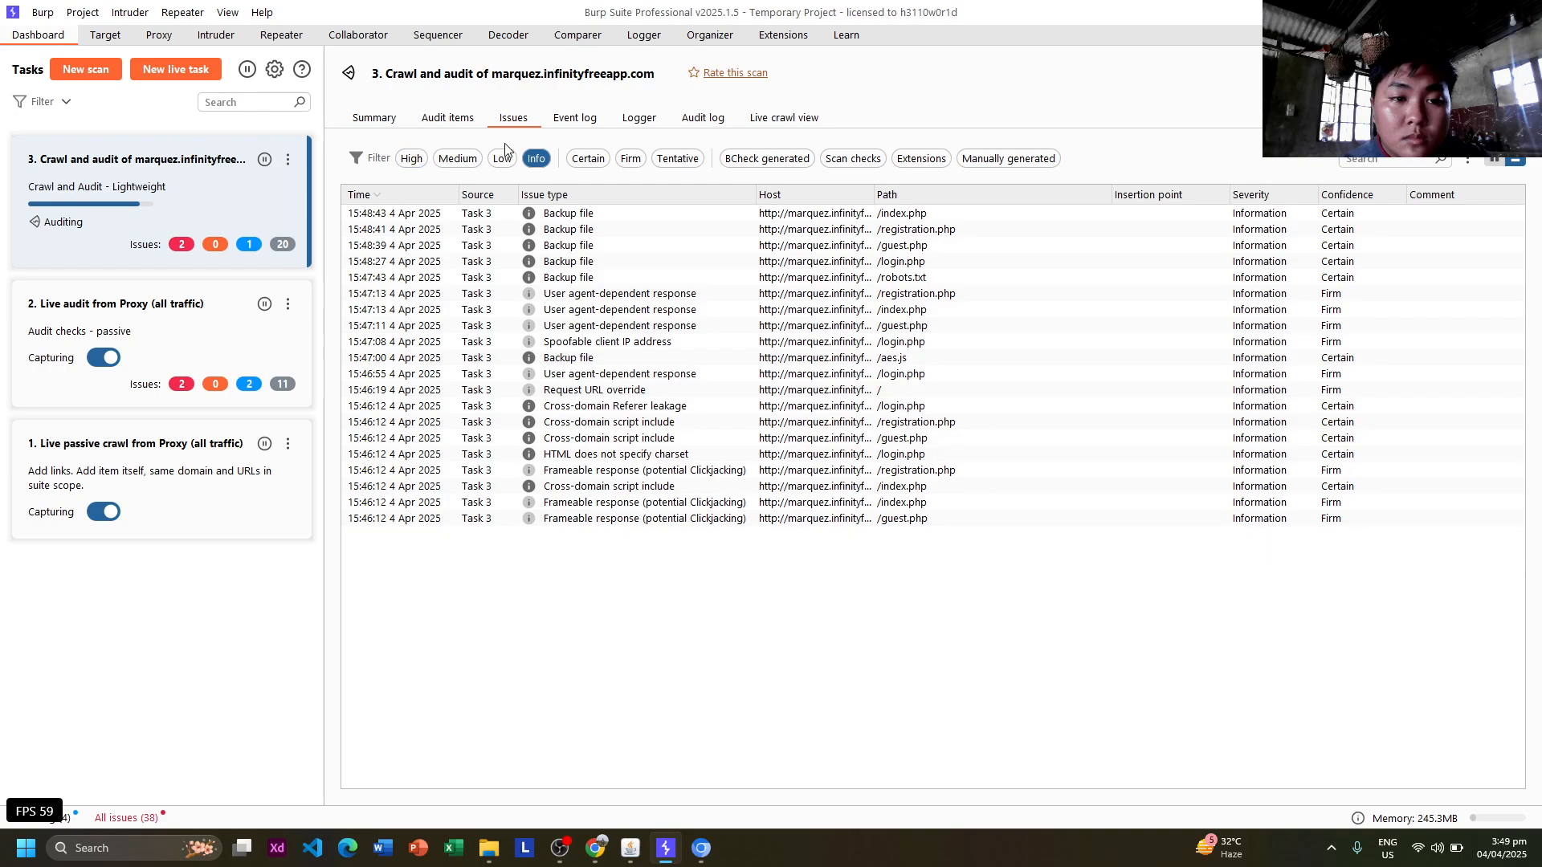
pyautogui.click(538, 160)
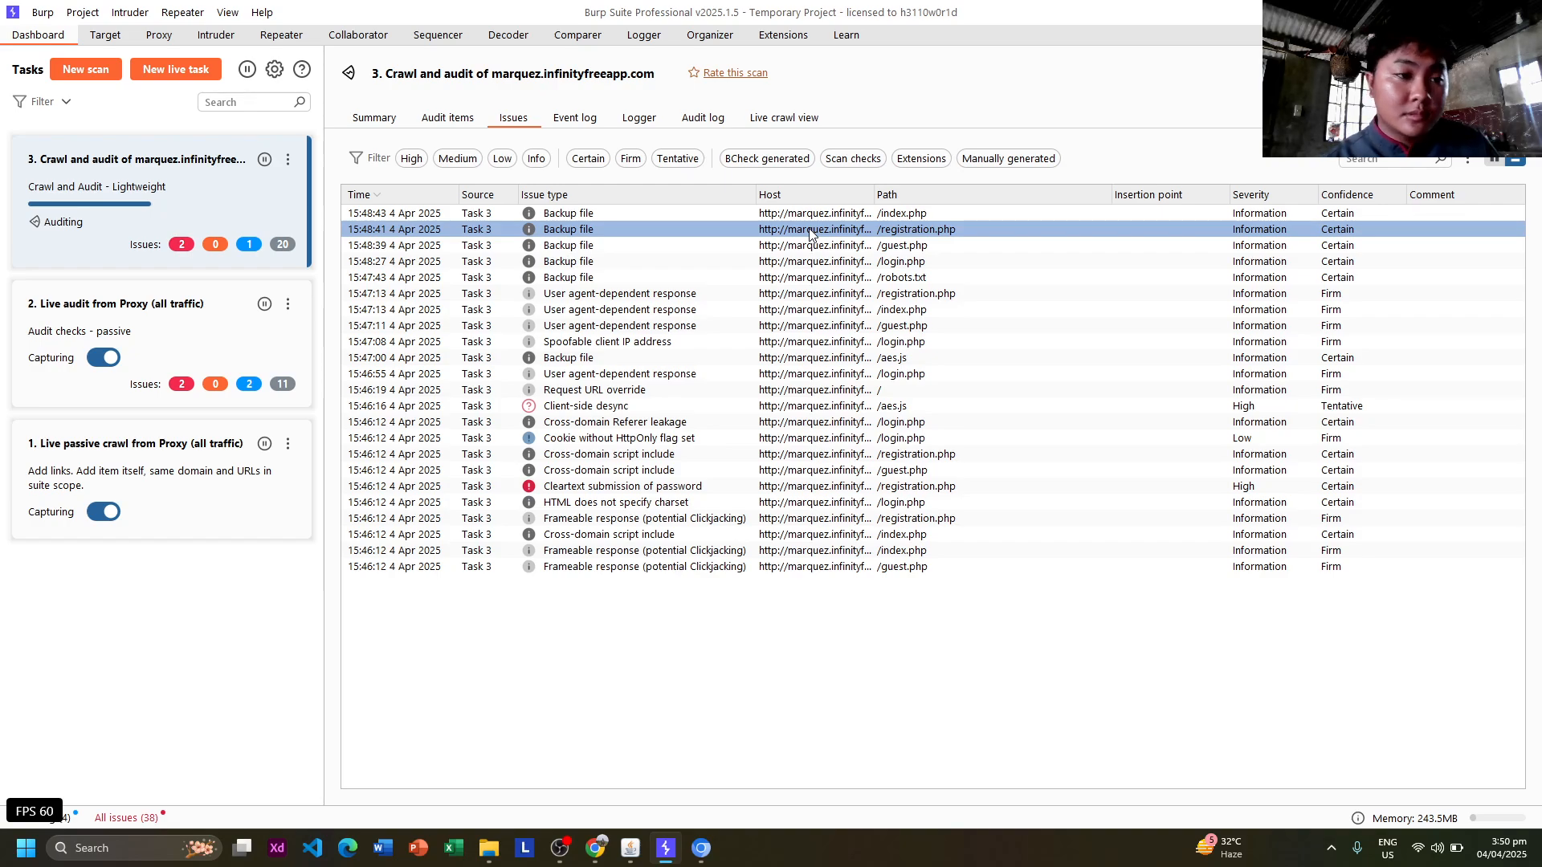
# Look through the scan's audit items, event log and audit log, then reselect the /robots.txt Backup file issue.
pyautogui.click(447, 122)
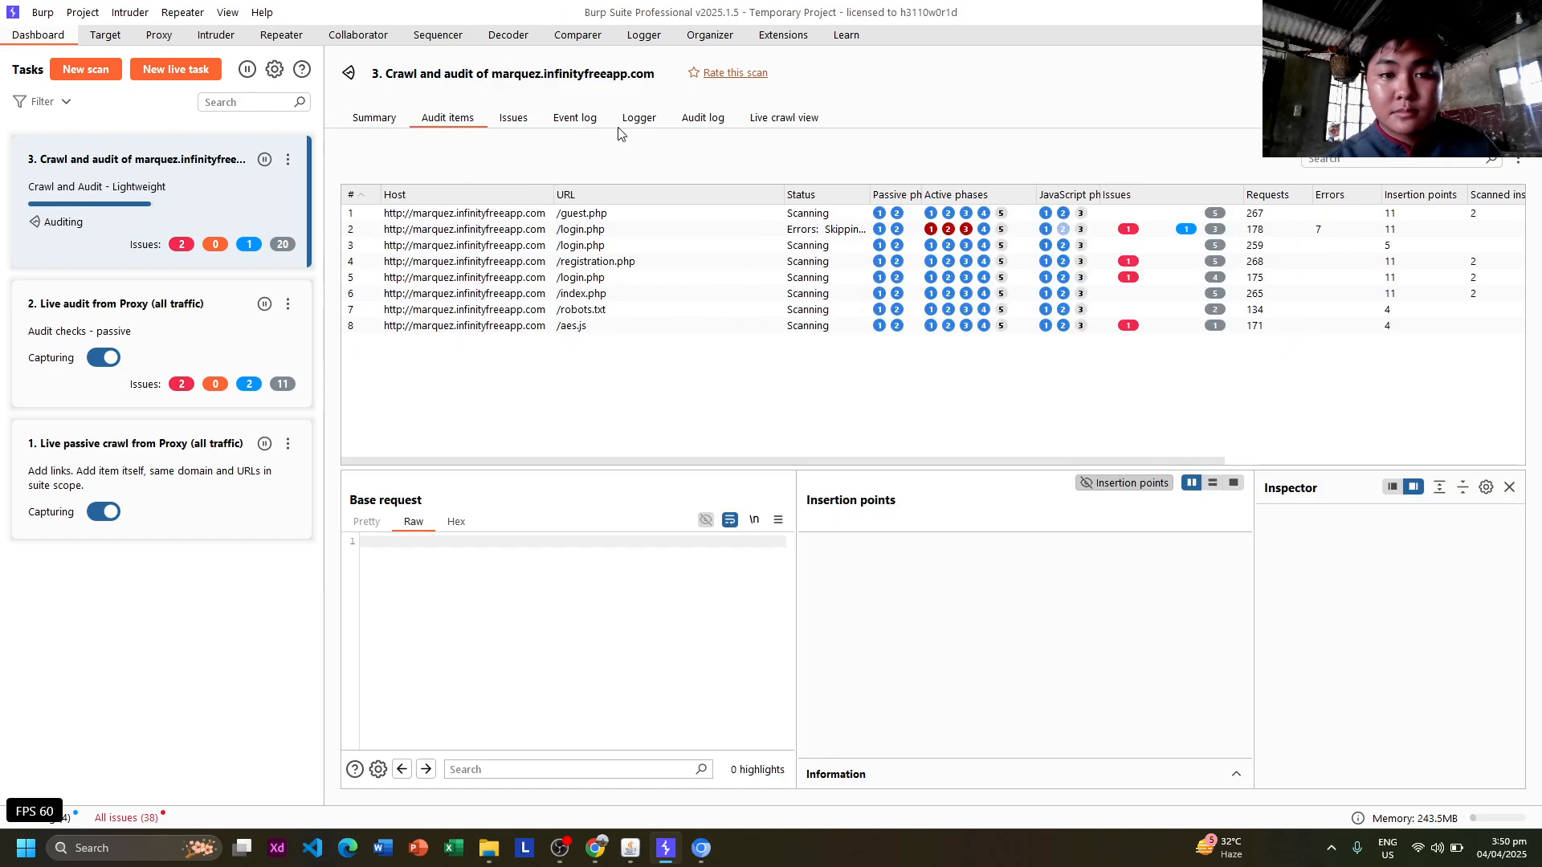
pyautogui.click(523, 123)
pyautogui.click(566, 124)
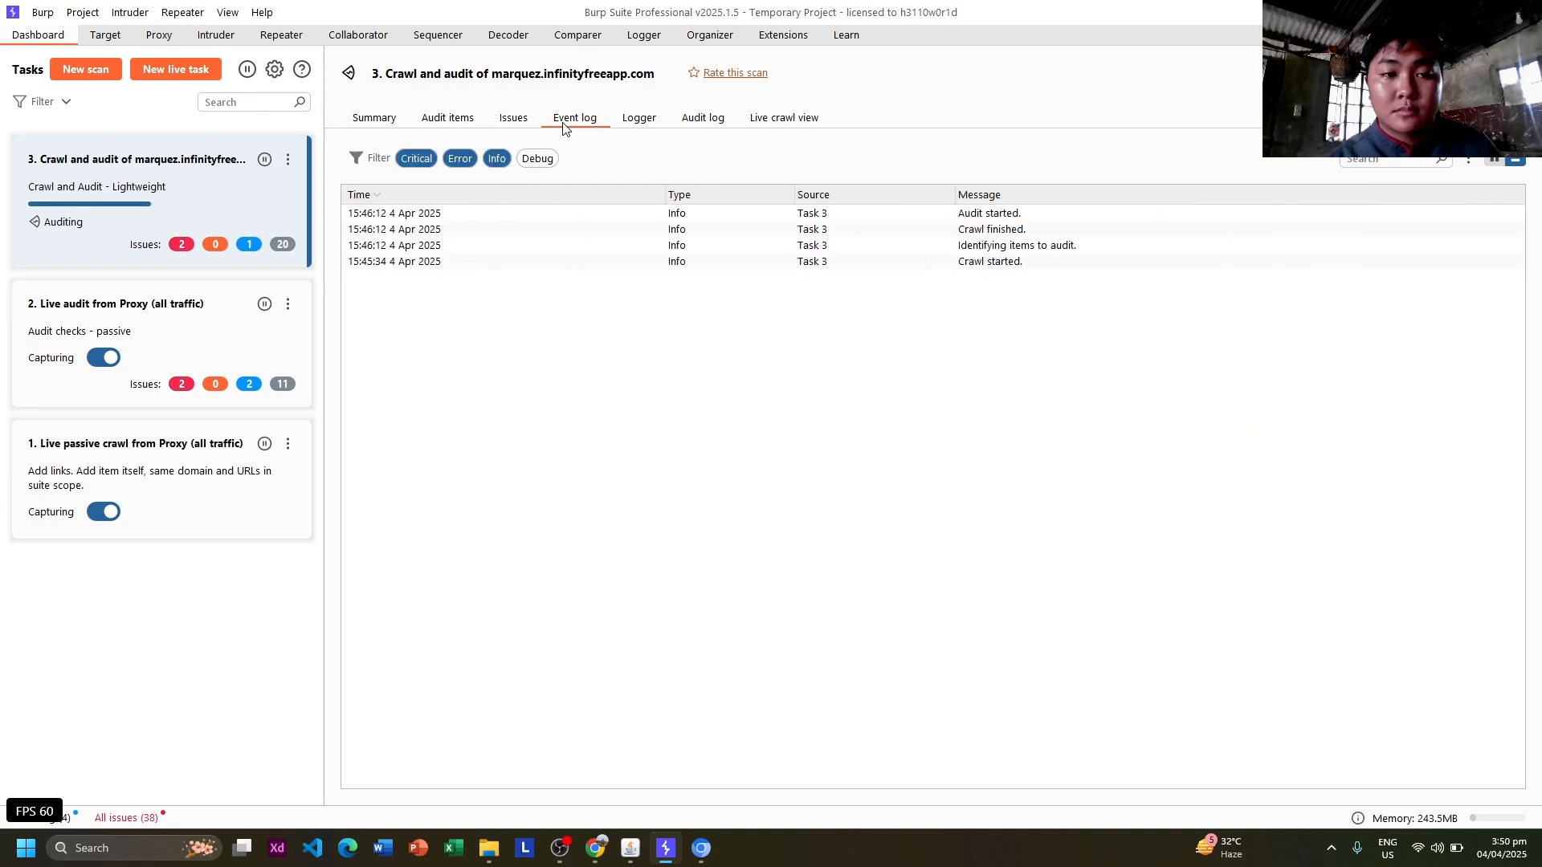
pyautogui.click(703, 120)
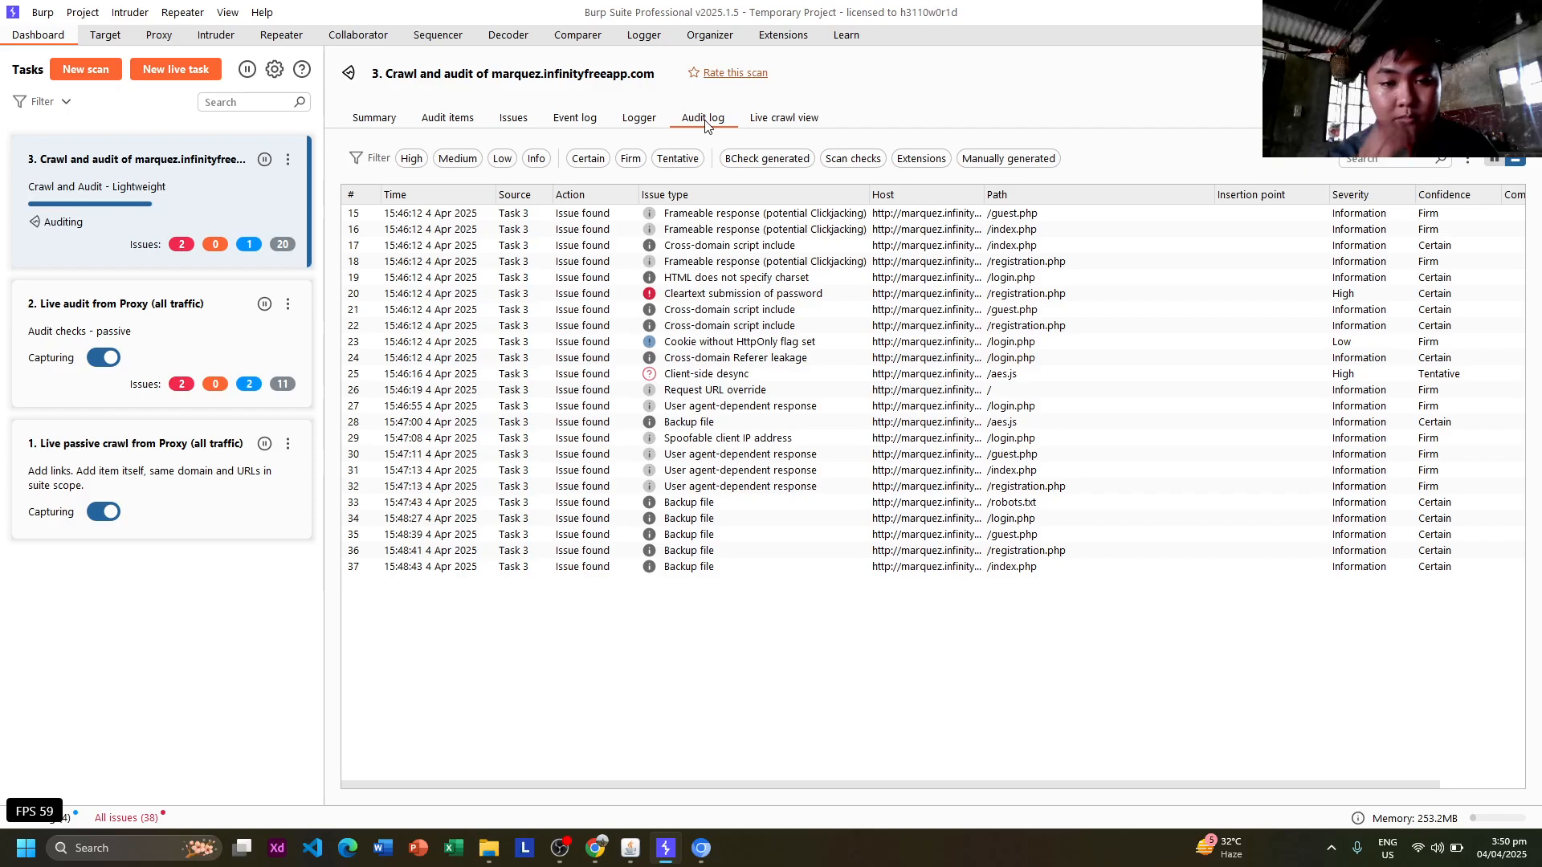
pyautogui.click(522, 122)
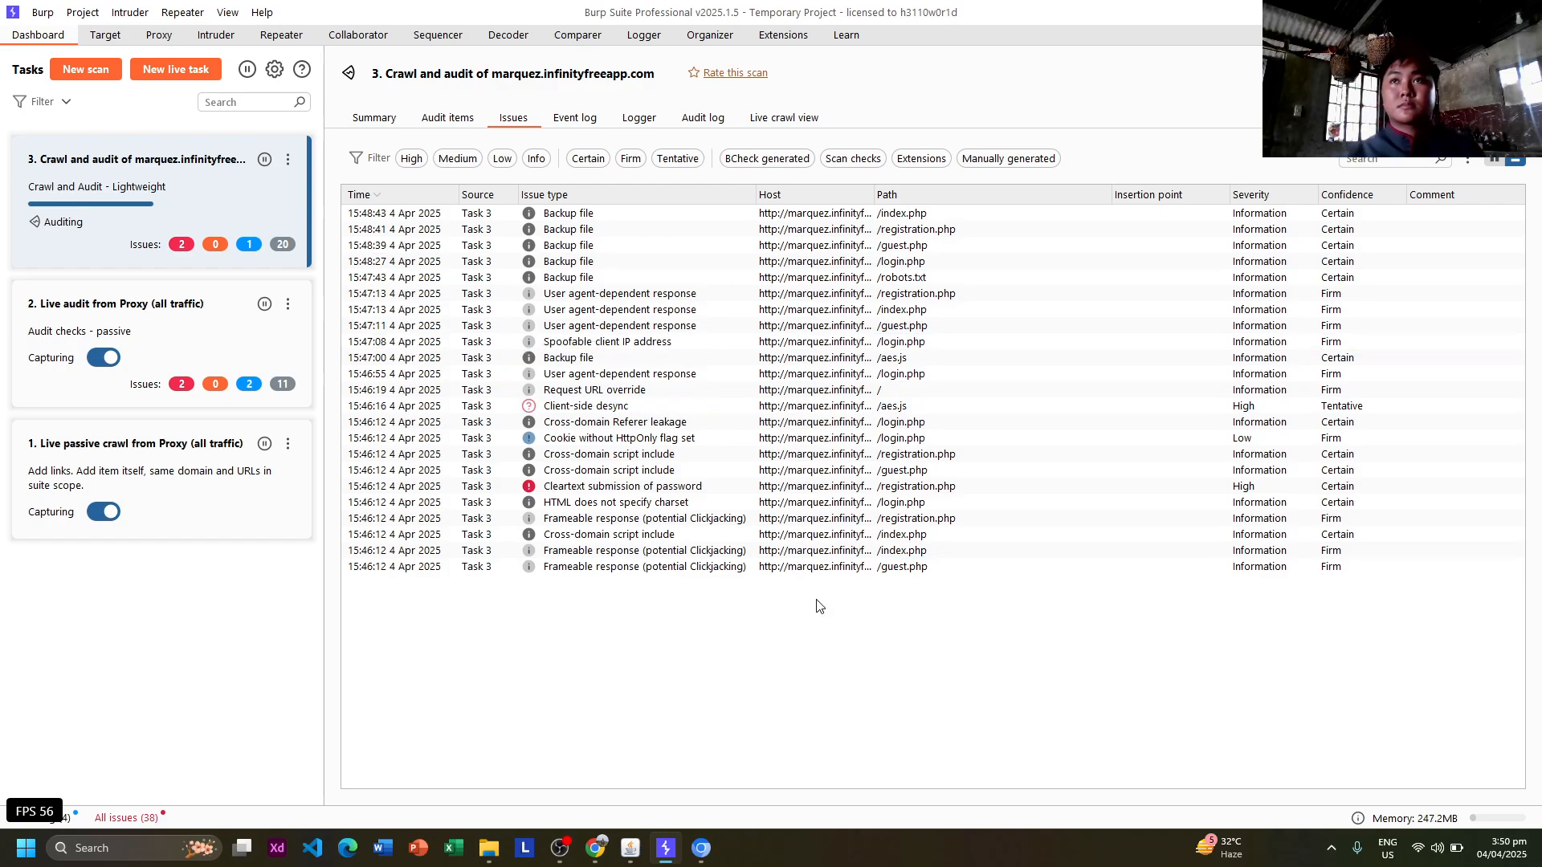
pyautogui.click(668, 279)
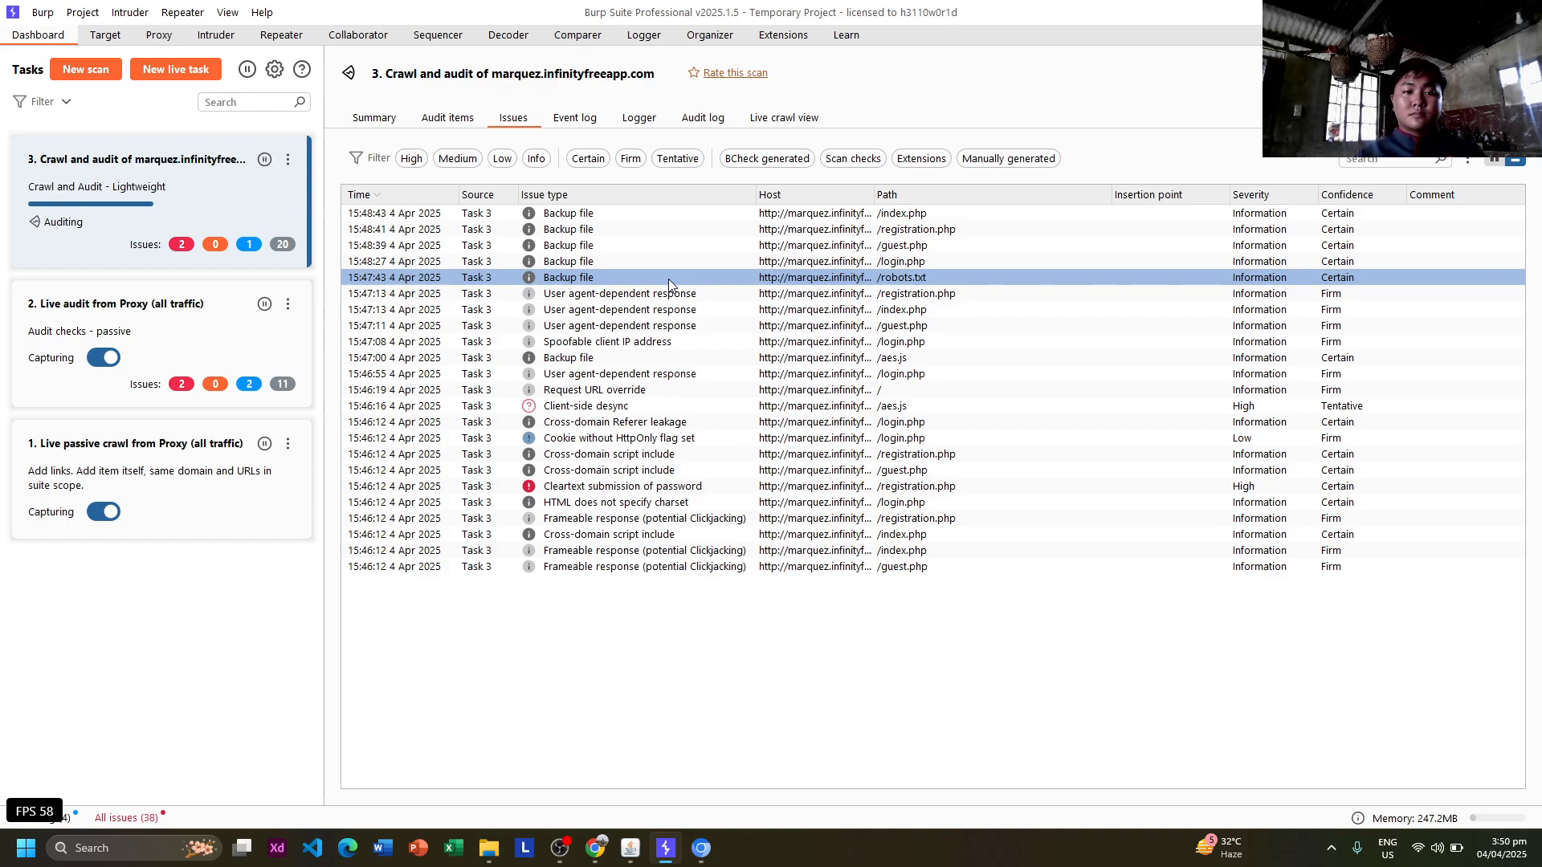
# Read the Backup file advisory for /index.php.
pyautogui.click(611, 218)
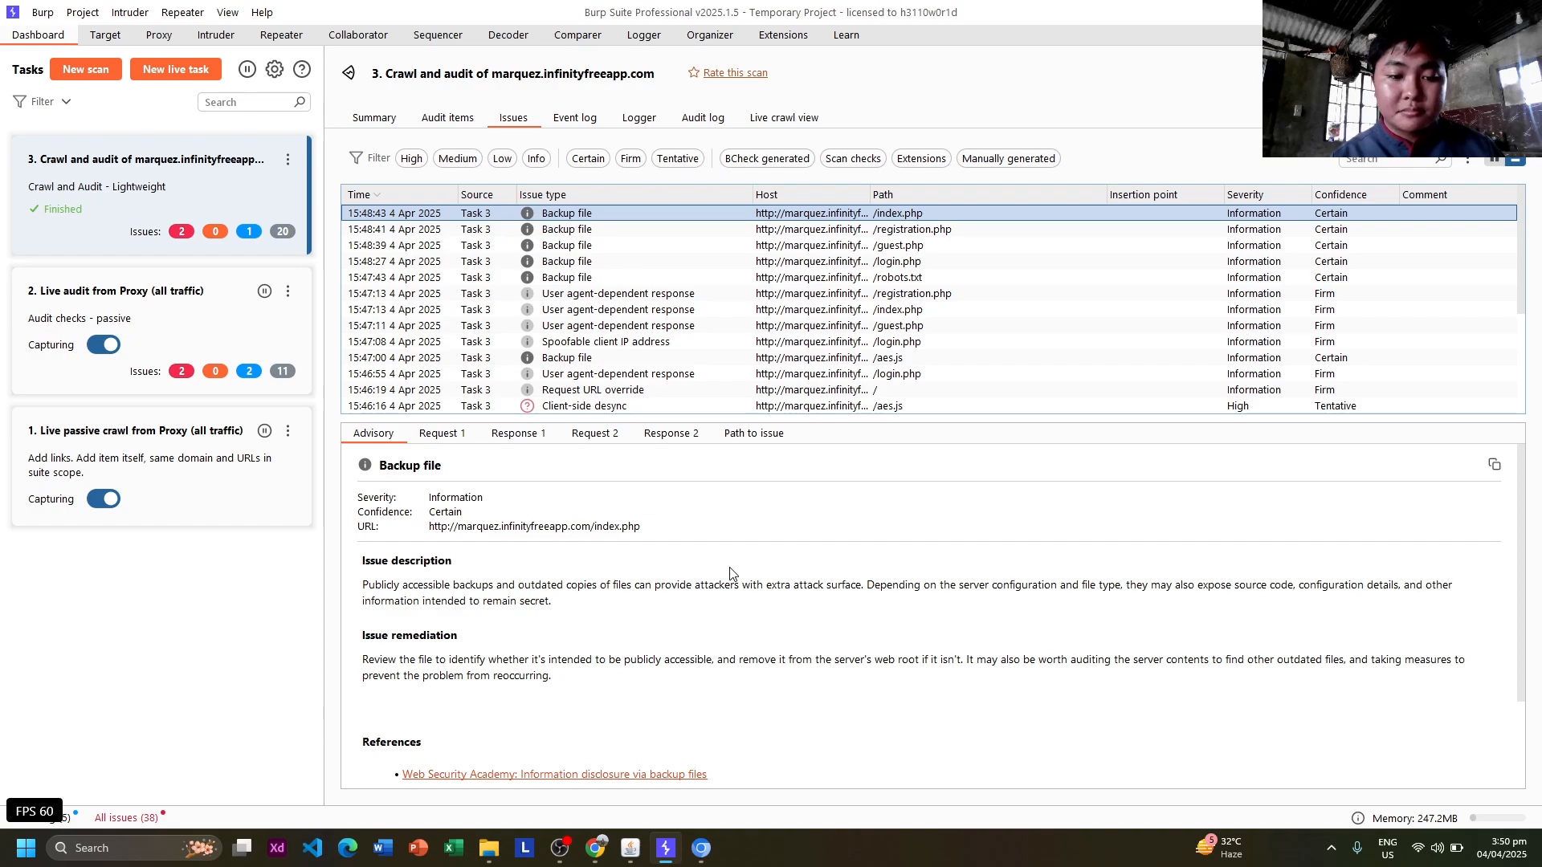
pyautogui.scroll(-3, 498, 553)
pyautogui.scroll(3, 498, 552)
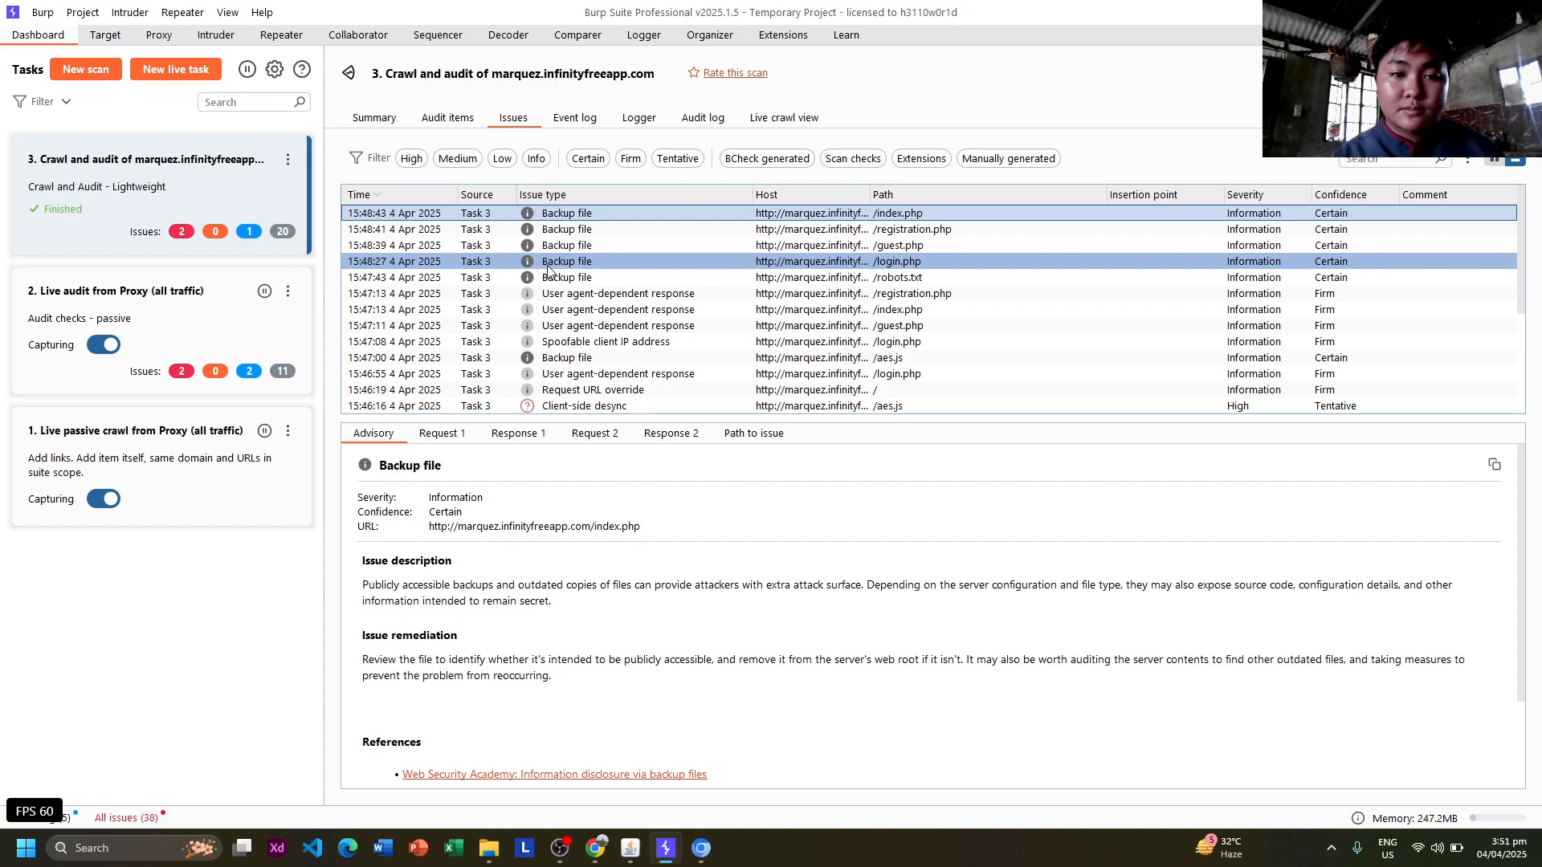
# View Backup file advisories for /registration.php, /guest.php, /login.php, /robots.txt, then /registration.php's User agent-dependent response.
pyautogui.click(572, 230)
pyautogui.click(581, 247)
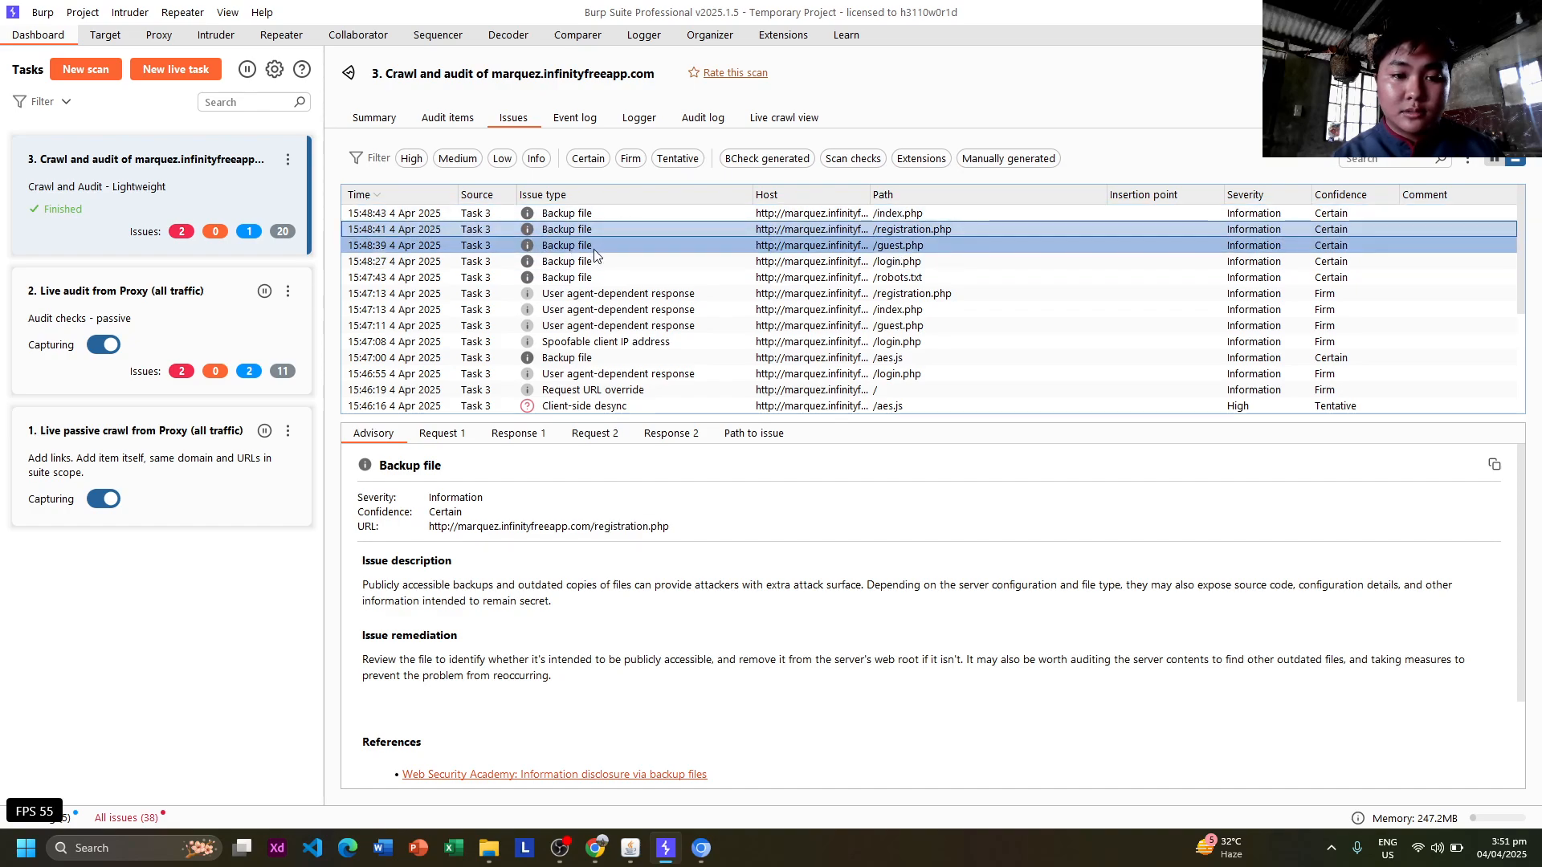
pyautogui.keyDown('shift'); pyautogui.click(603, 263); pyautogui.keyUp('shift')
pyautogui.click(604, 277)
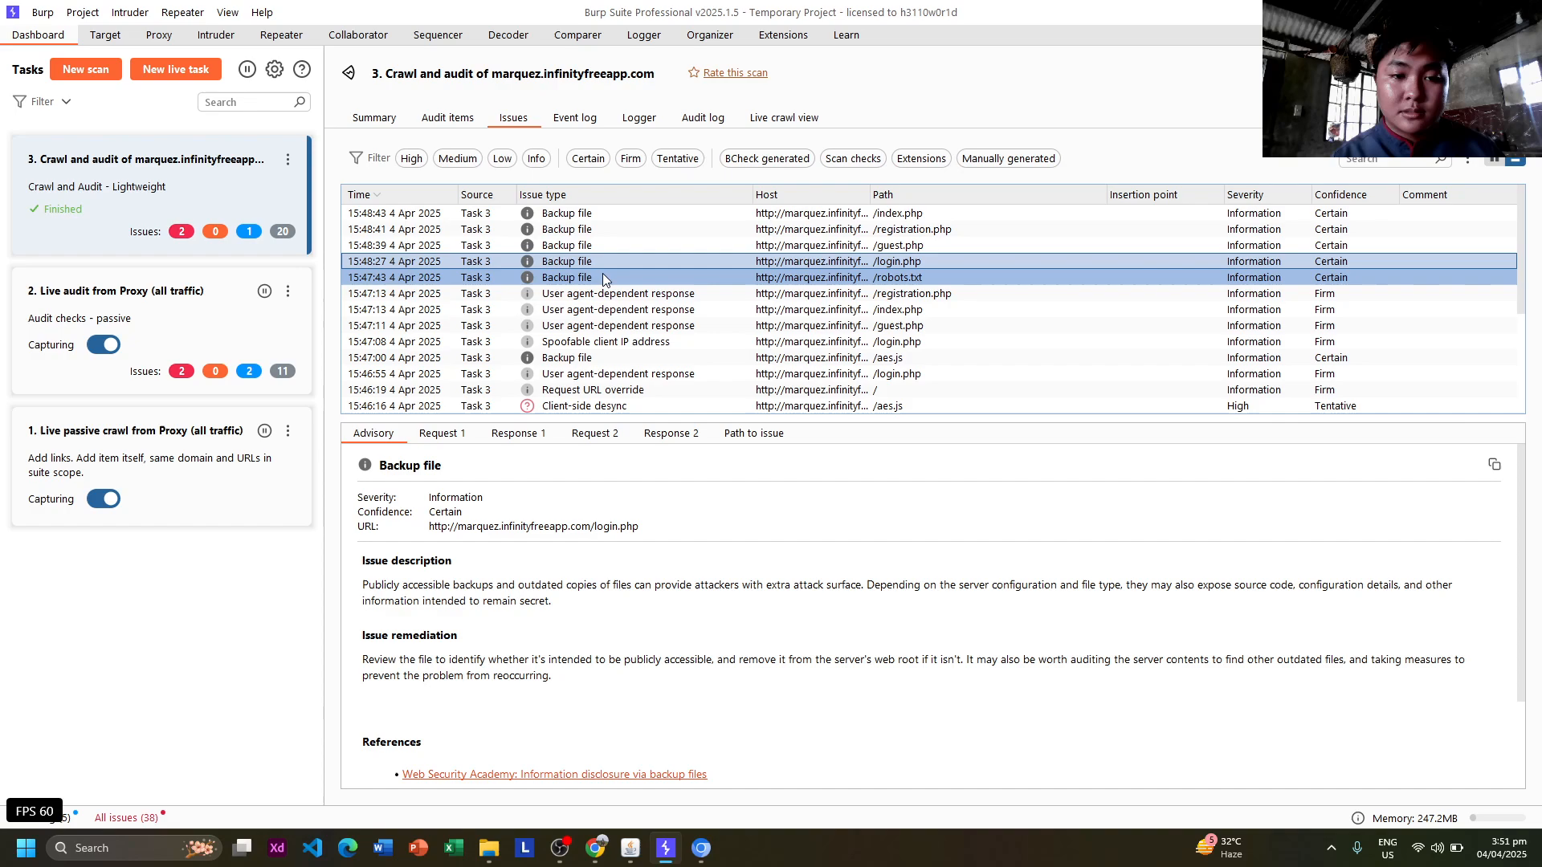
pyautogui.click(611, 297)
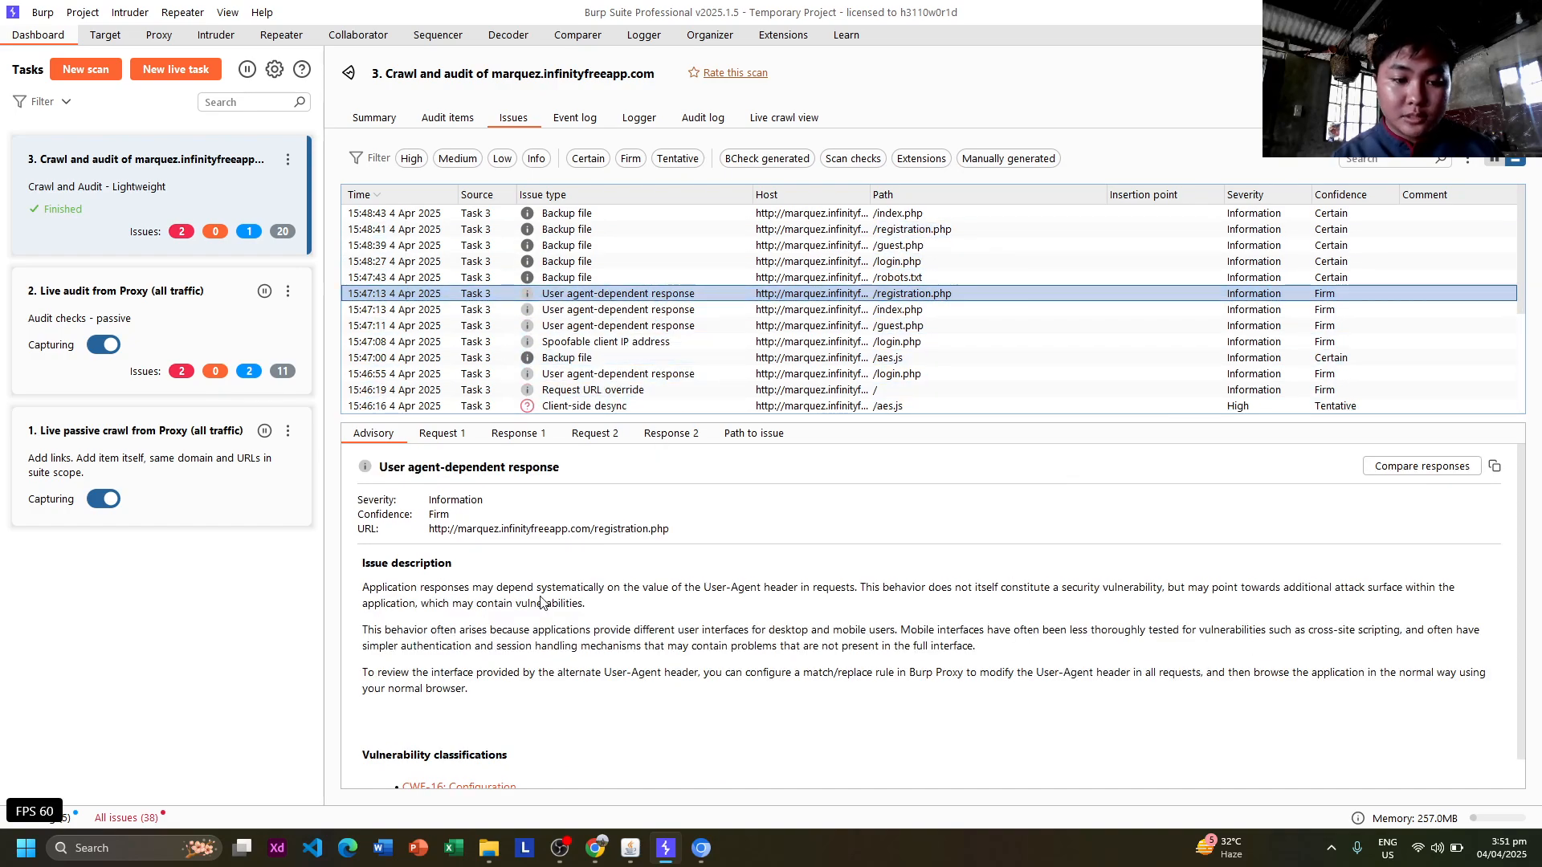
pyautogui.scroll(-1, 541, 603)
pyautogui.scroll(1, 540, 603)
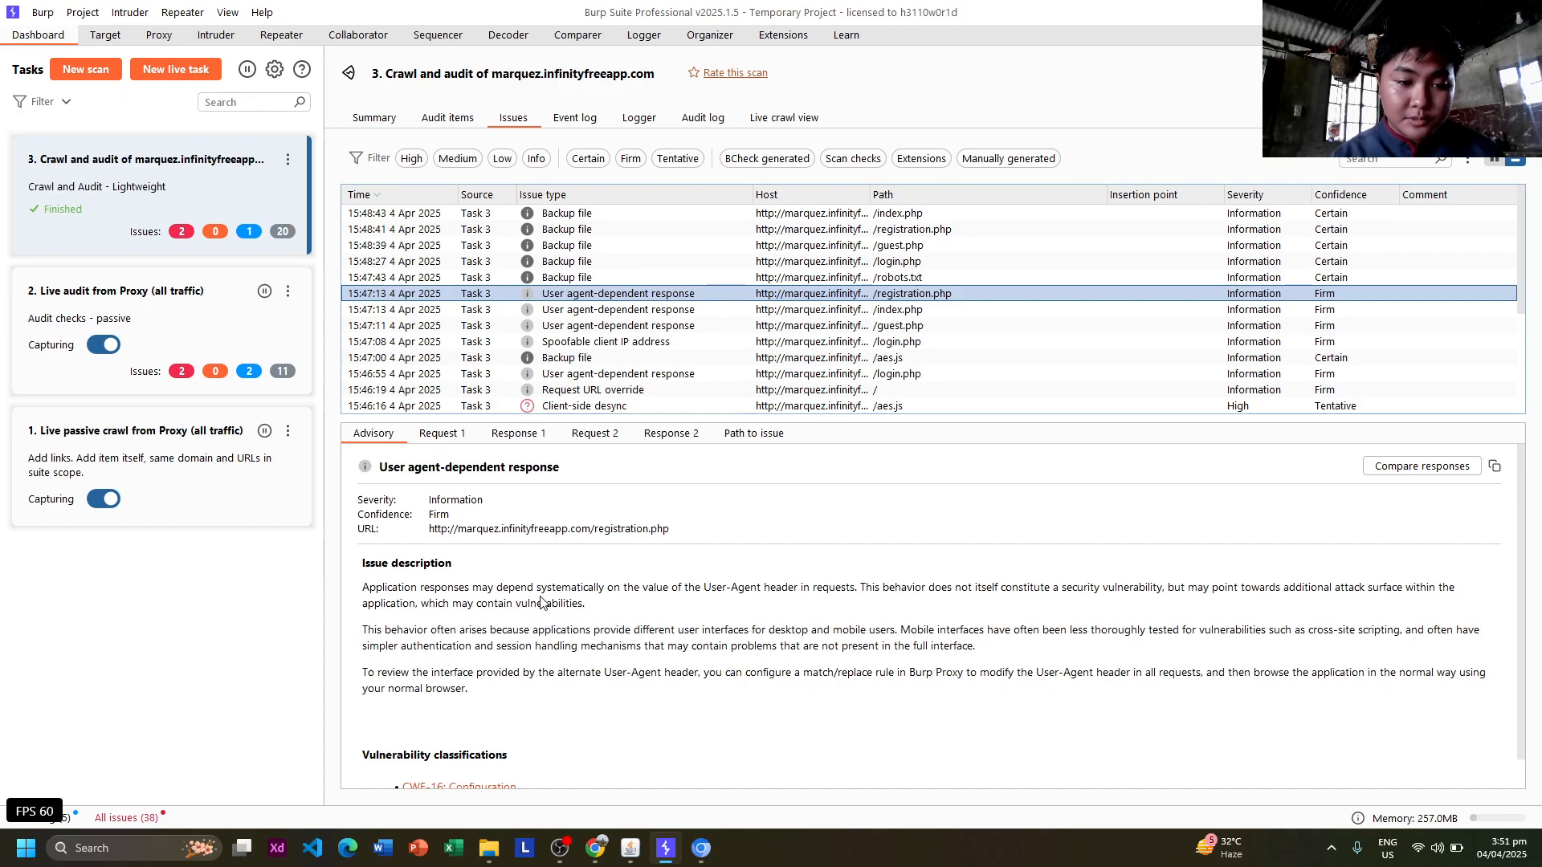
pyautogui.scroll(-1, 540, 603)
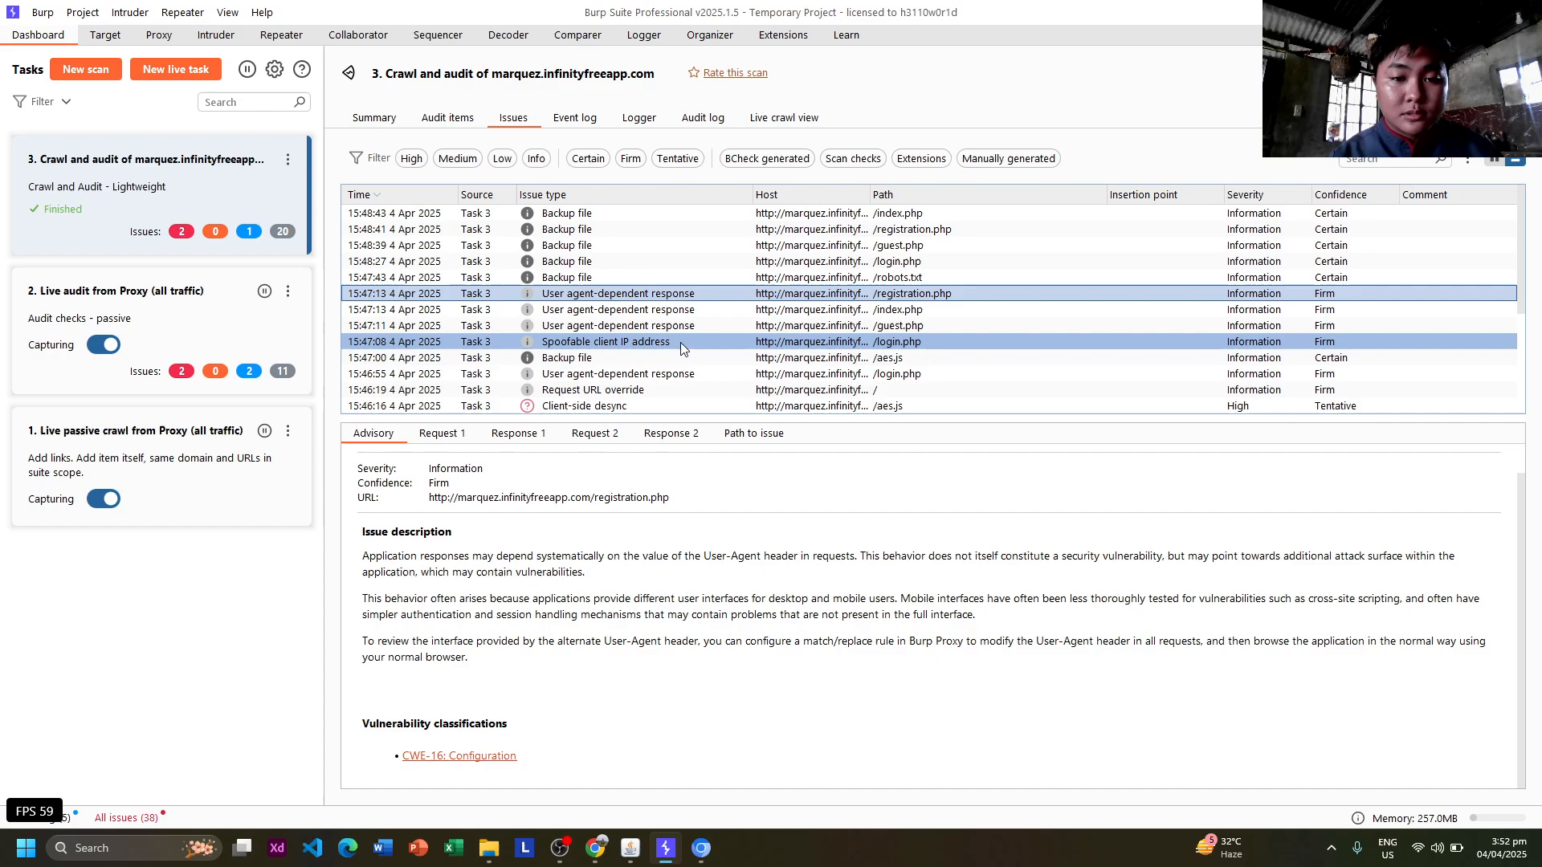
# View User agent-dependent response advisories for /index.php and /guest.php, then read /login.php's Spoofable client IP advisory.
pyautogui.click(677, 313)
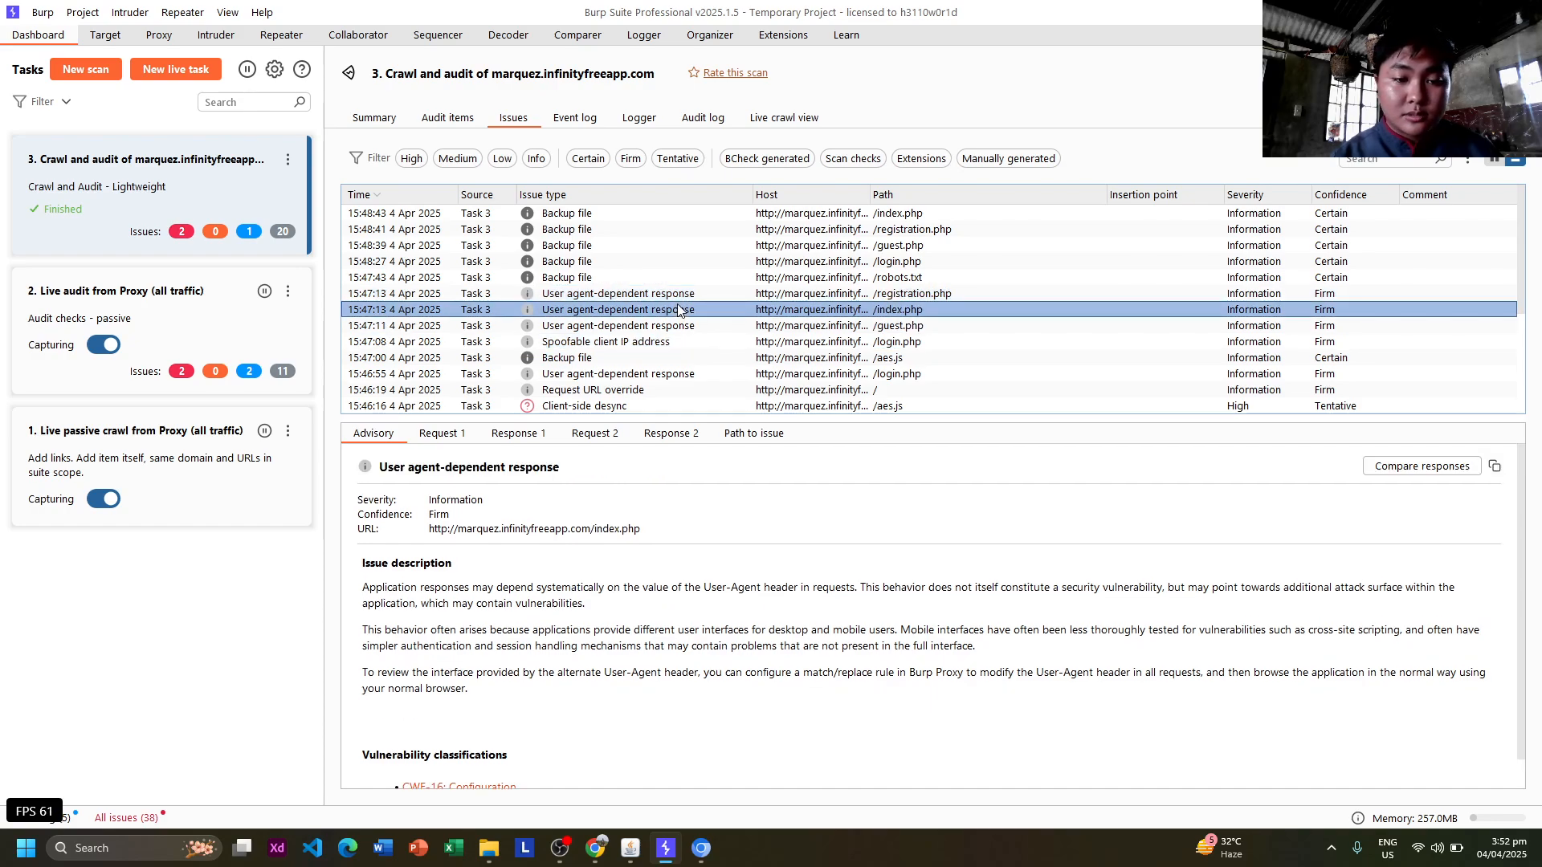
pyautogui.click(664, 328)
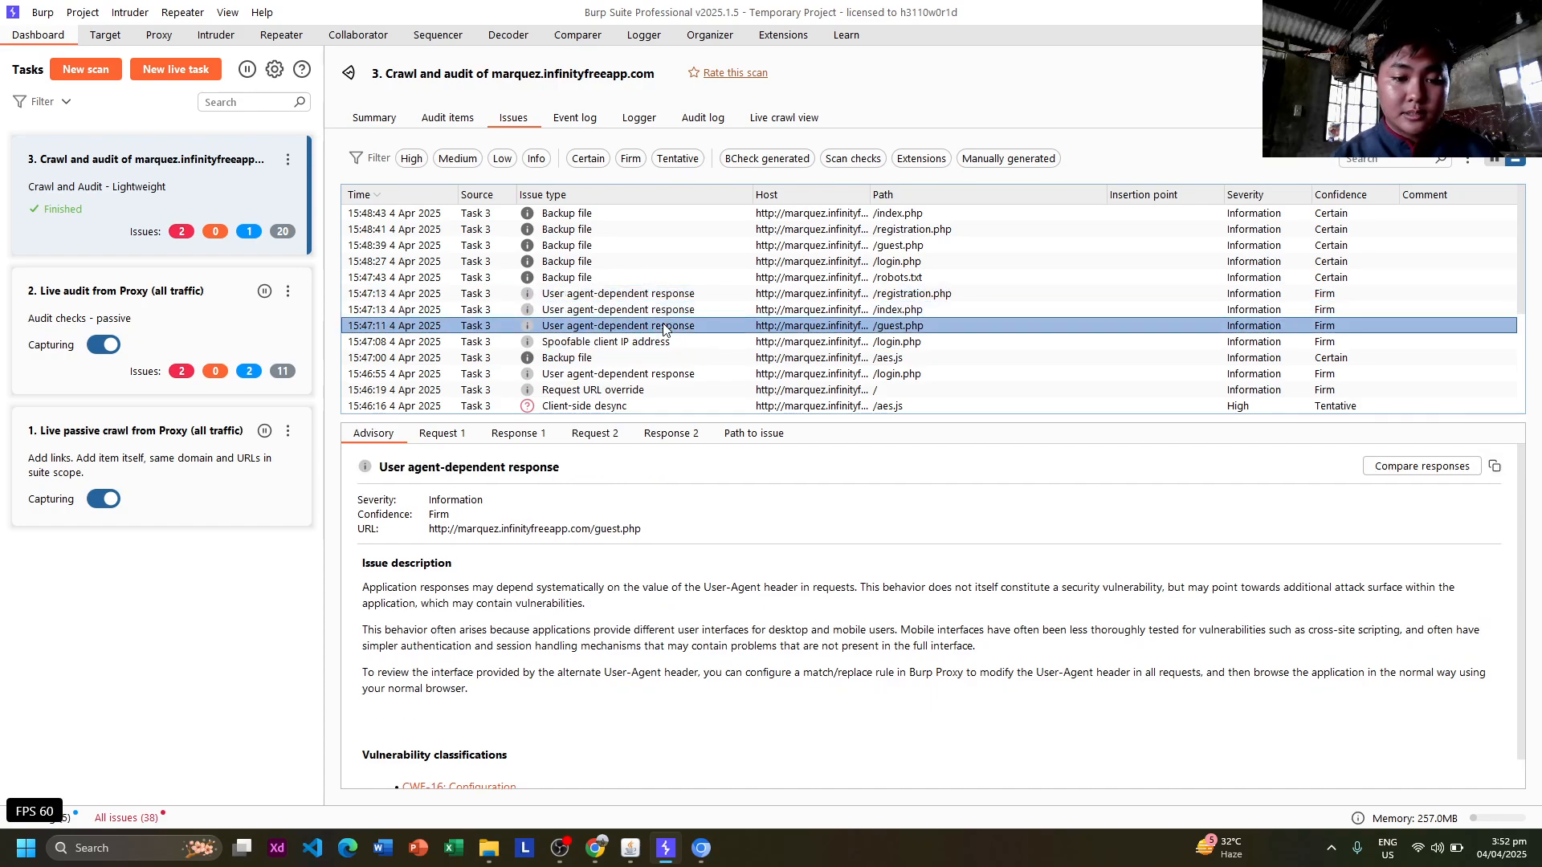
pyautogui.click(661, 344)
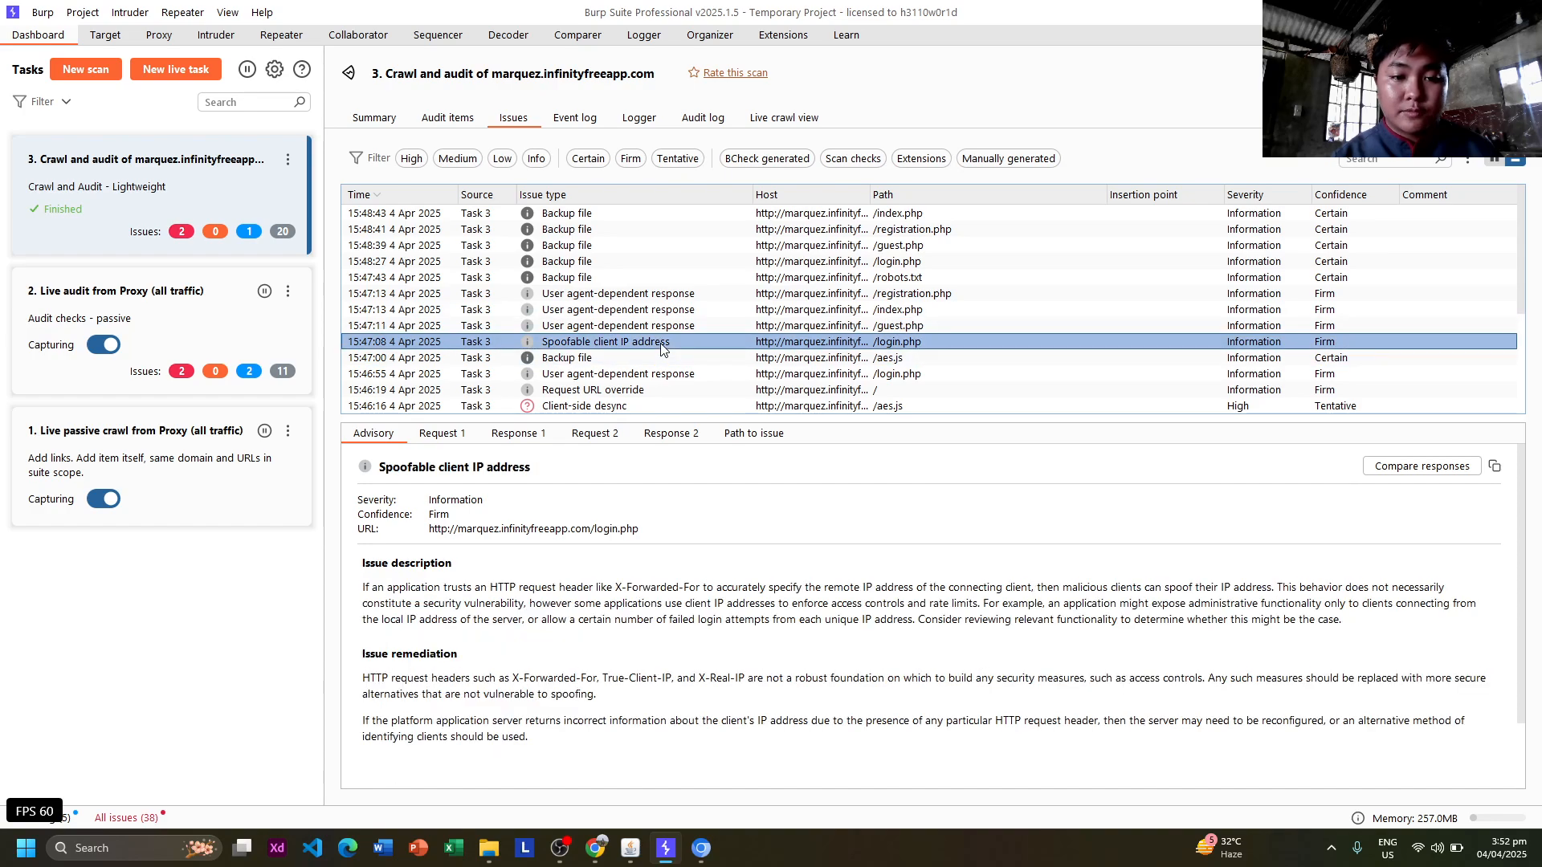
pyautogui.scroll(-1, 514, 664)
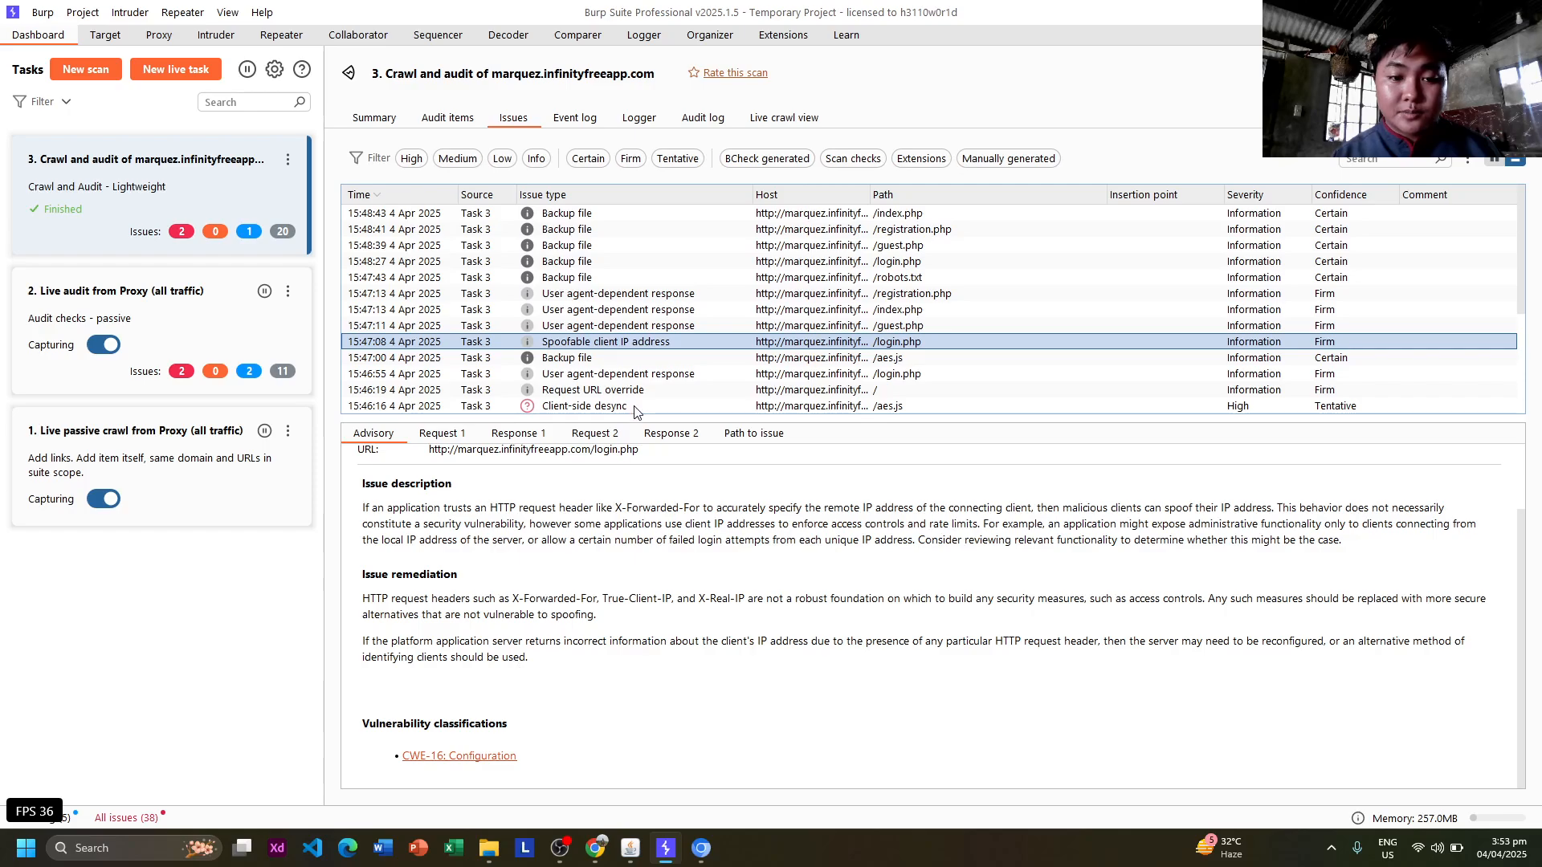
# Pass the /aes.js Backup file and /login.php advisories, then read the Request URL override advisory for /.
pyautogui.keyDown('shift'); pyautogui.click(631, 359); pyautogui.keyUp('shift')
pyautogui.click(631, 373)
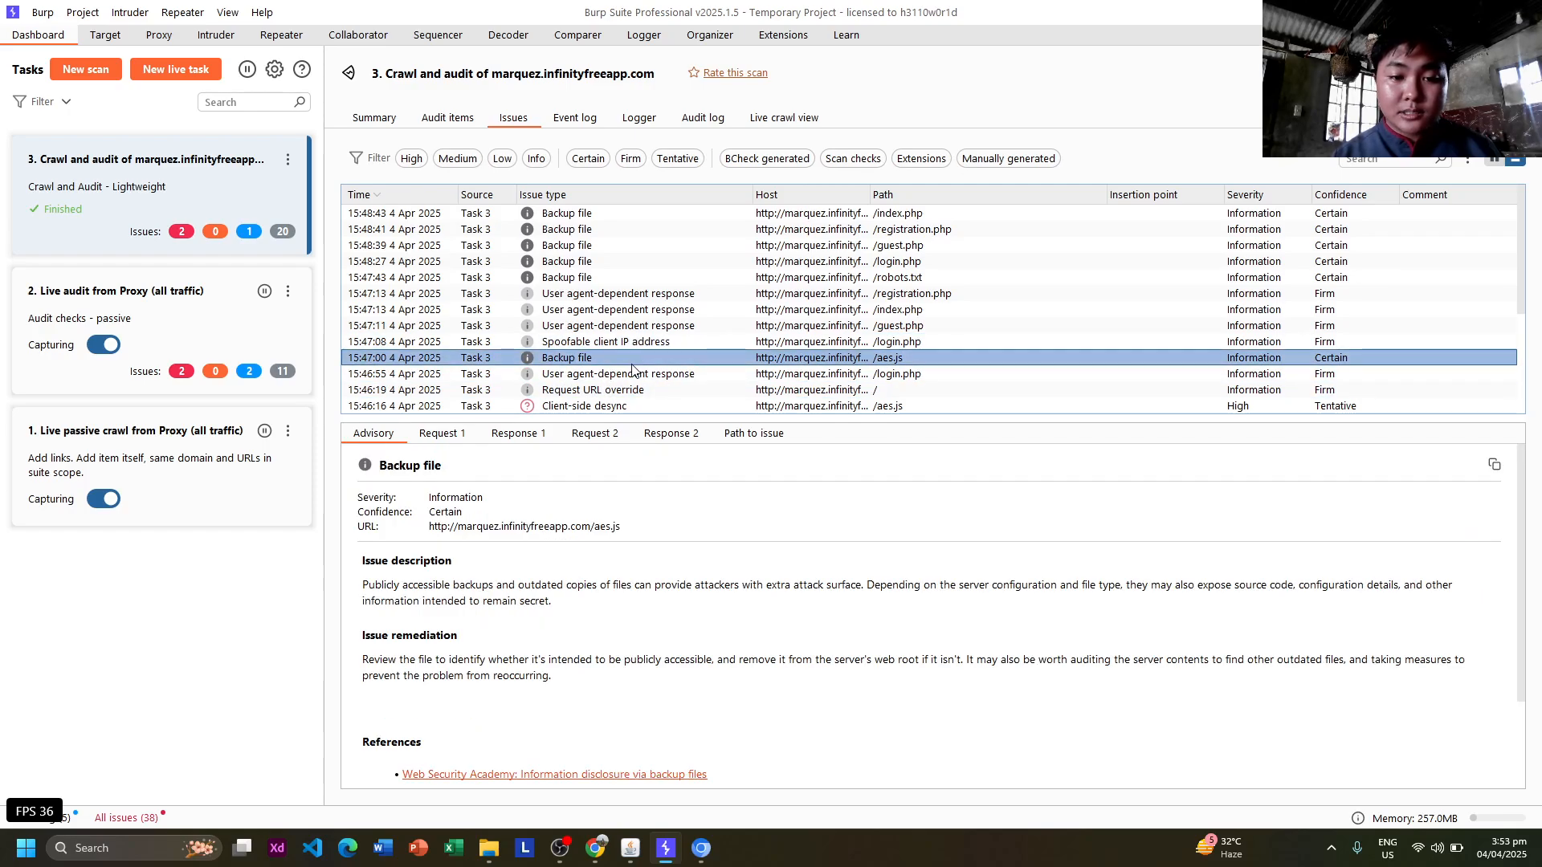
pyautogui.keyDown('shift'); pyautogui.click(638, 392); pyautogui.keyUp('shift')
pyautogui.click(638, 392)
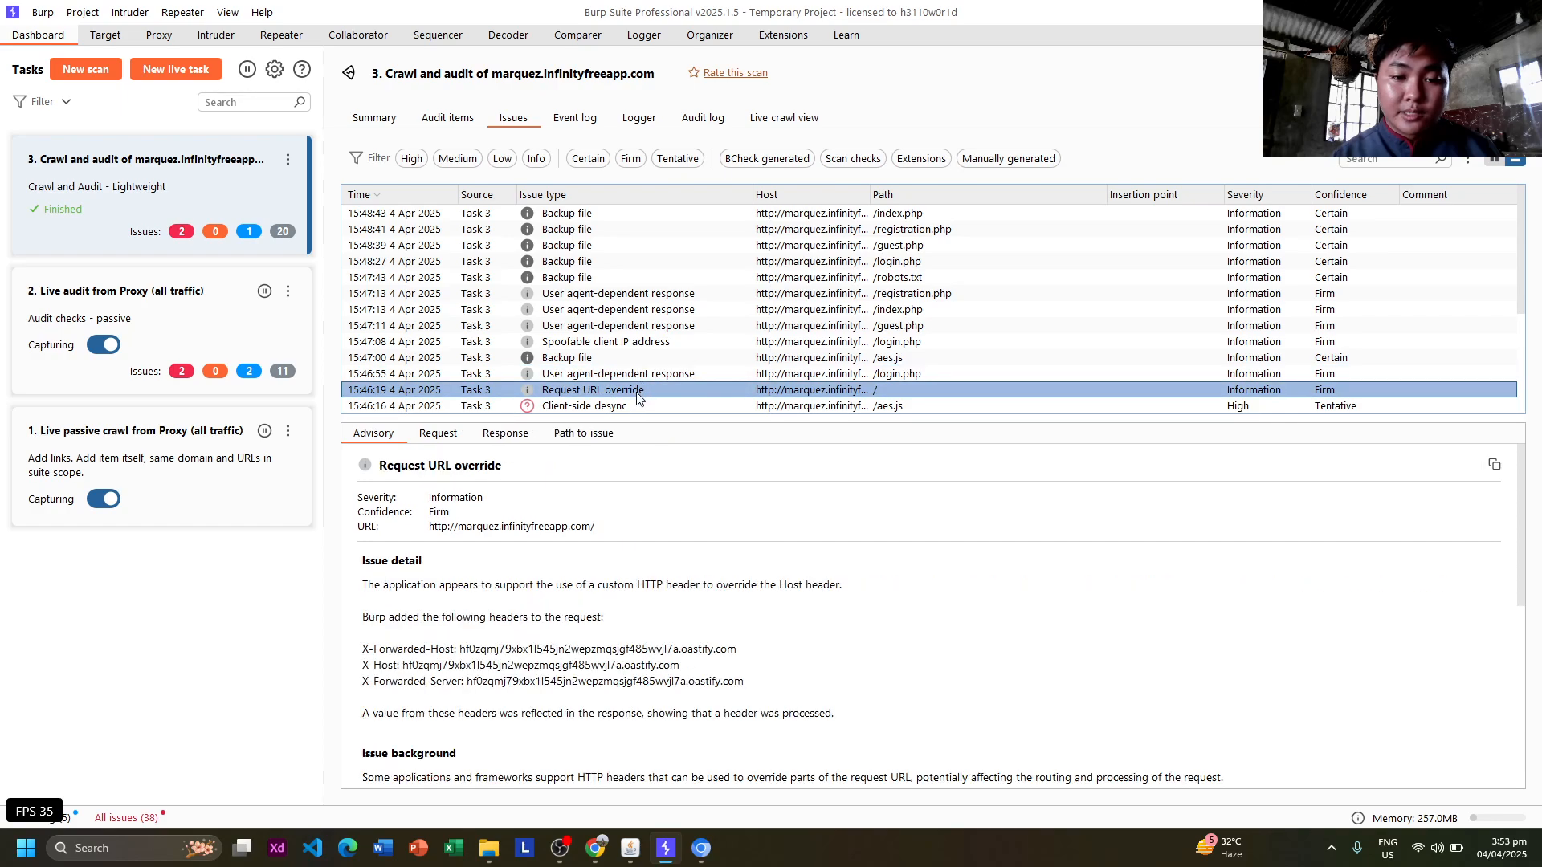
pyautogui.scroll(-3, 550, 602)
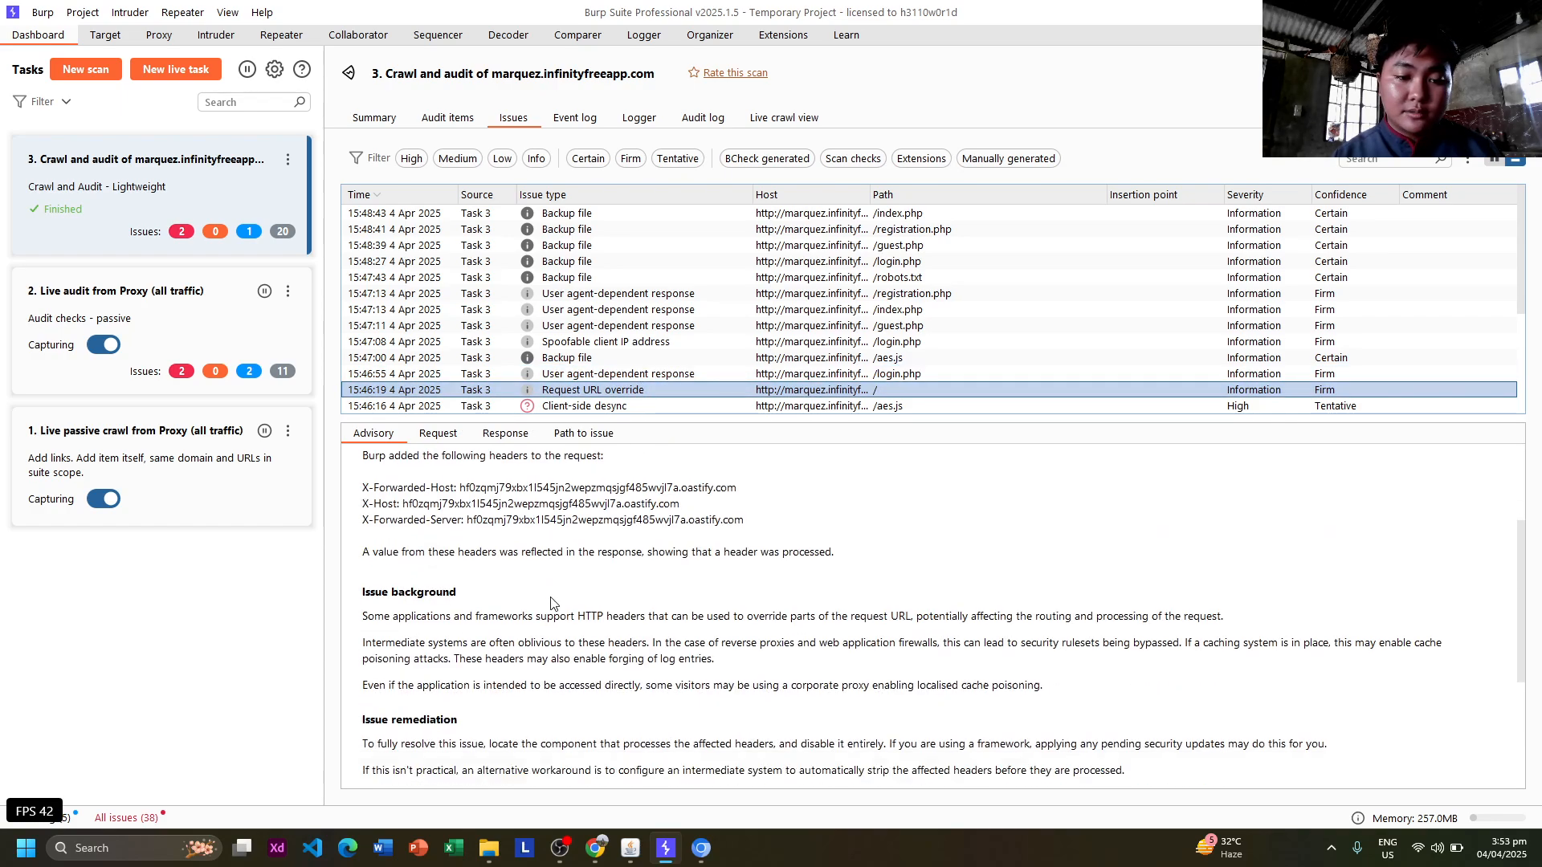
pyautogui.scroll(1, 551, 603)
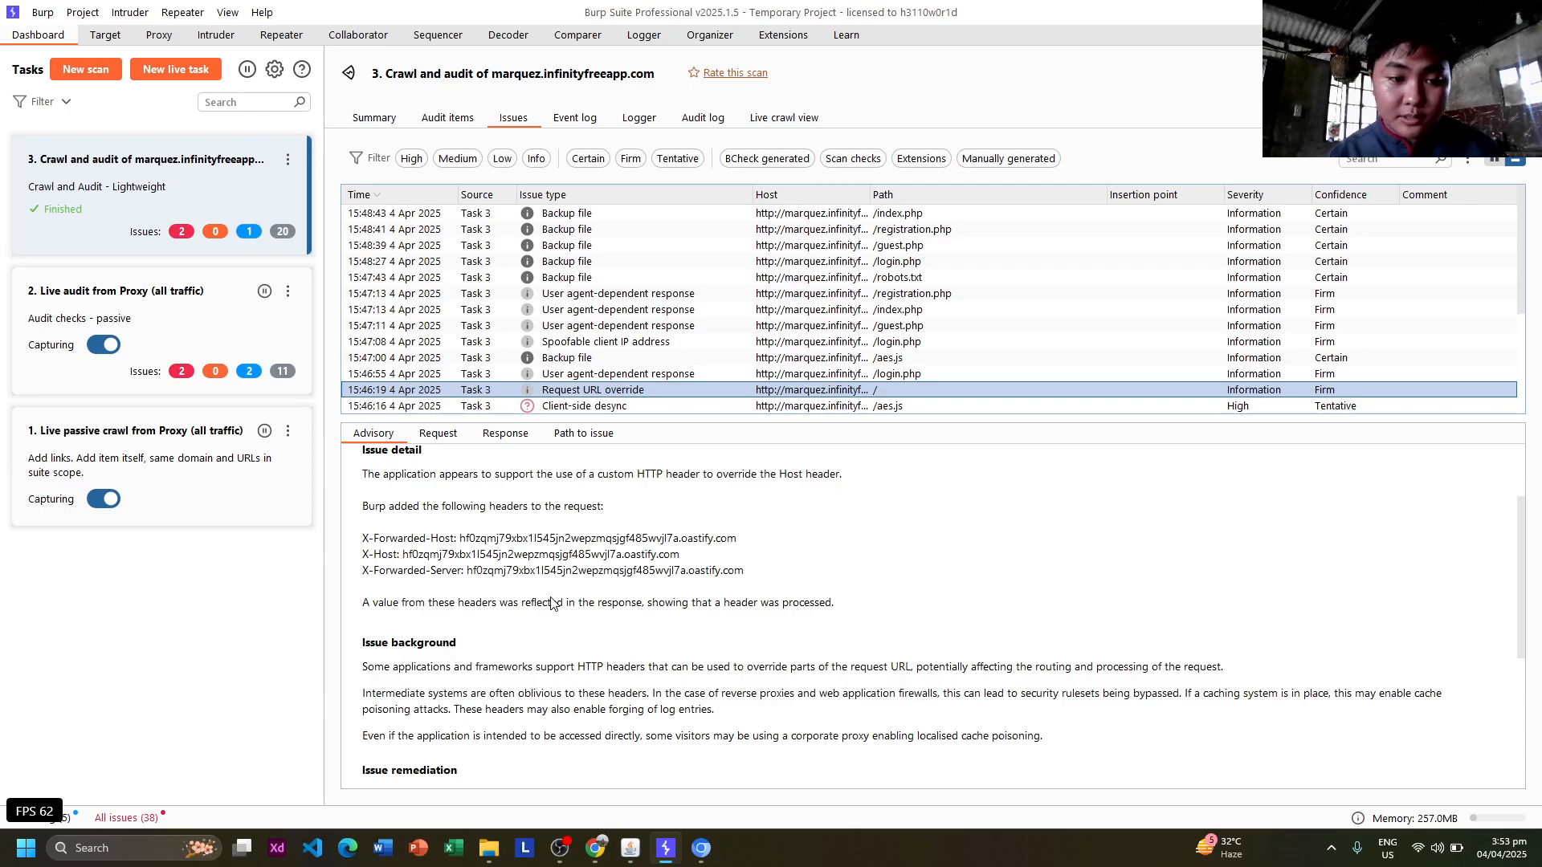
pyautogui.scroll(-1, 551, 603)
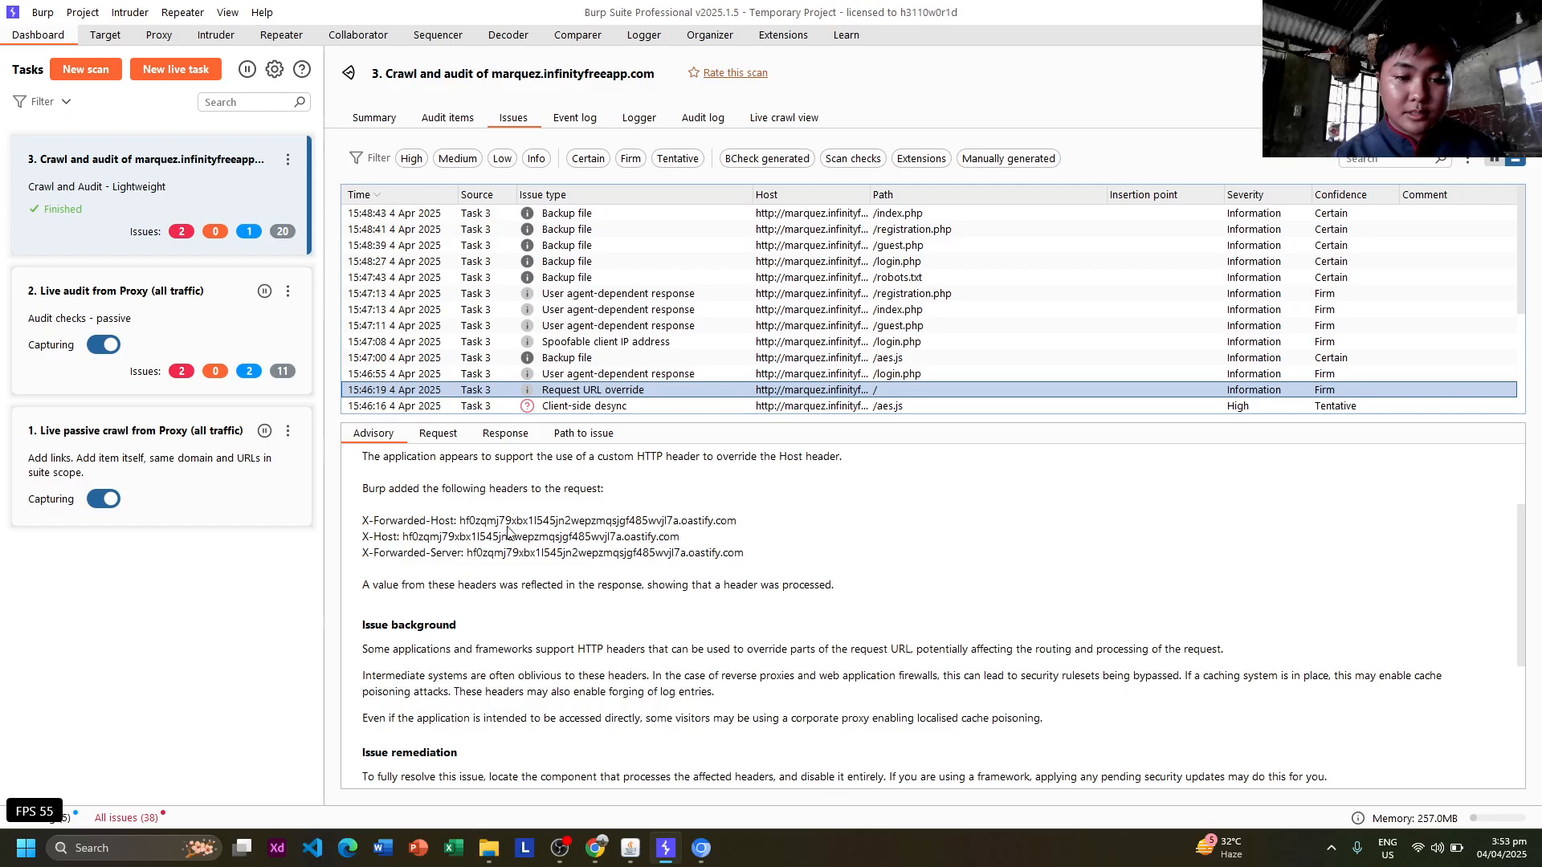
pyautogui.scroll(-3, 506, 531)
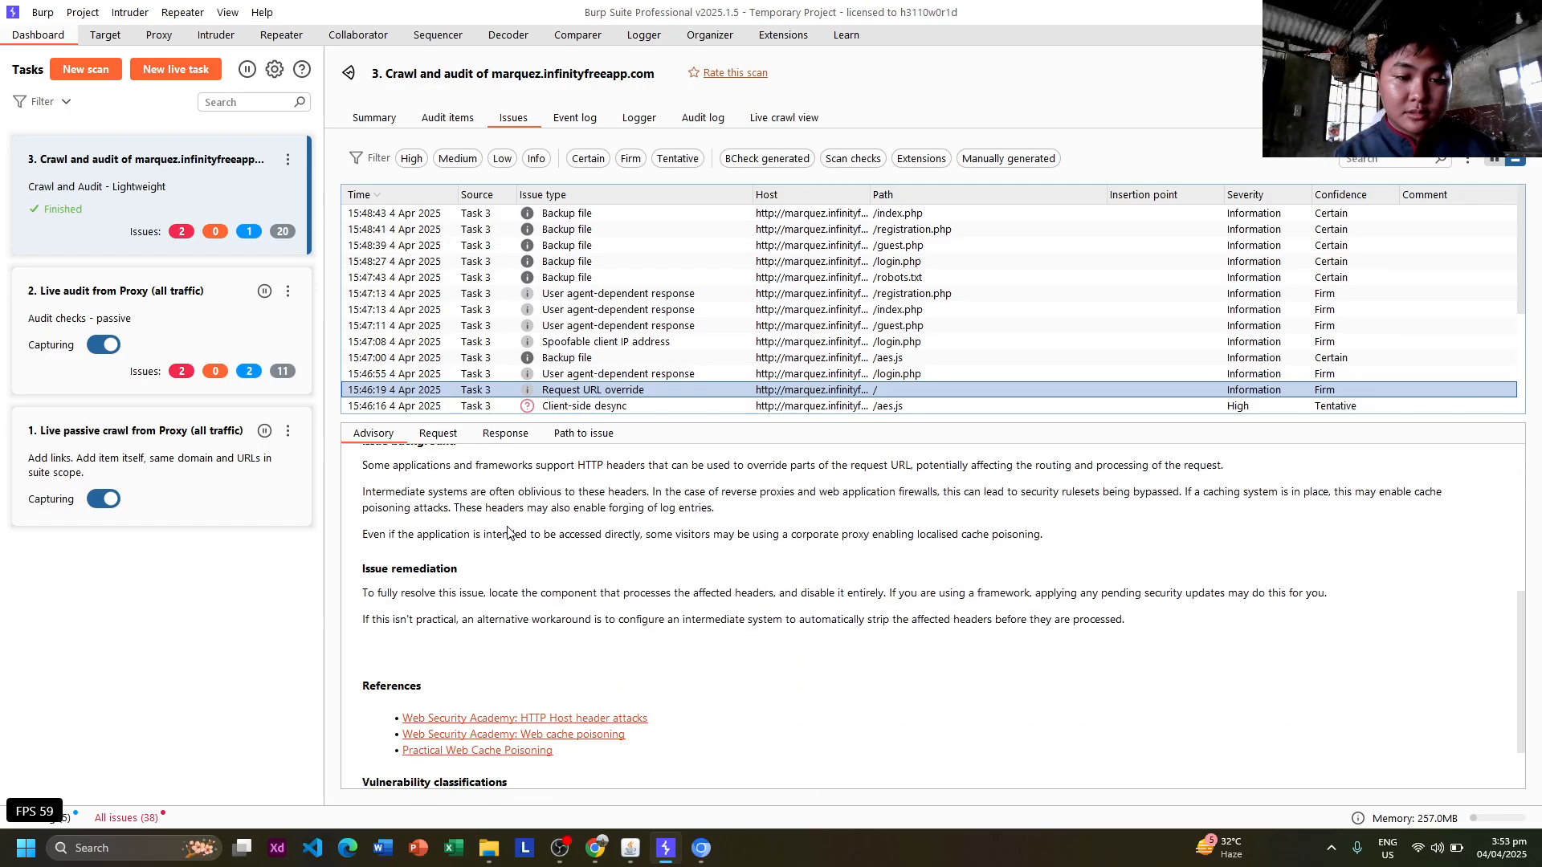
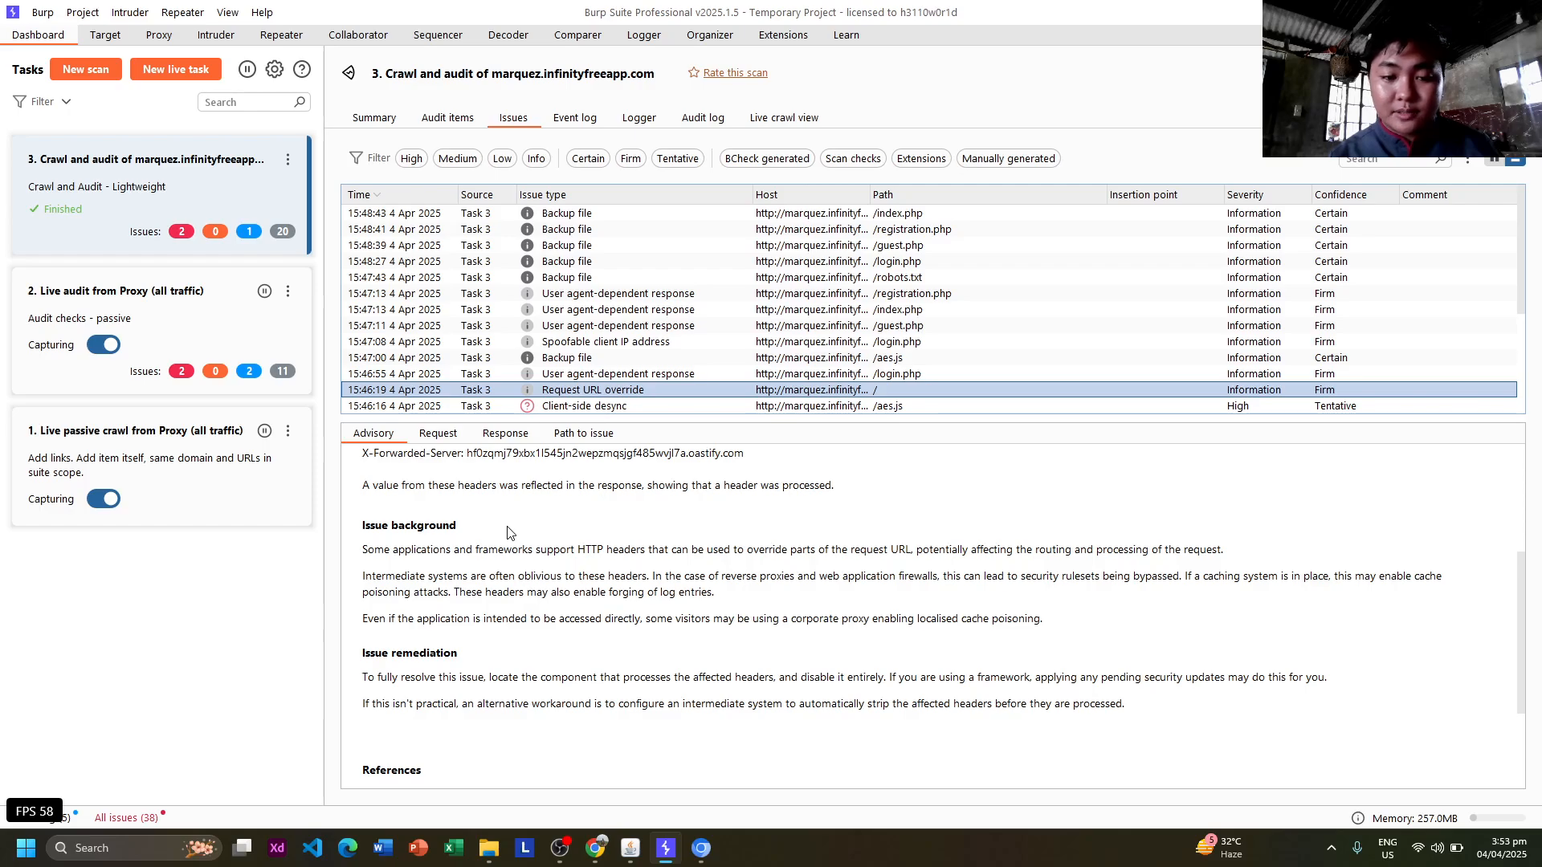
# Scroll the Request URL override advisory down past remediation to References and Vulnerability classifications.
pyautogui.scroll(-2, 584, 660)
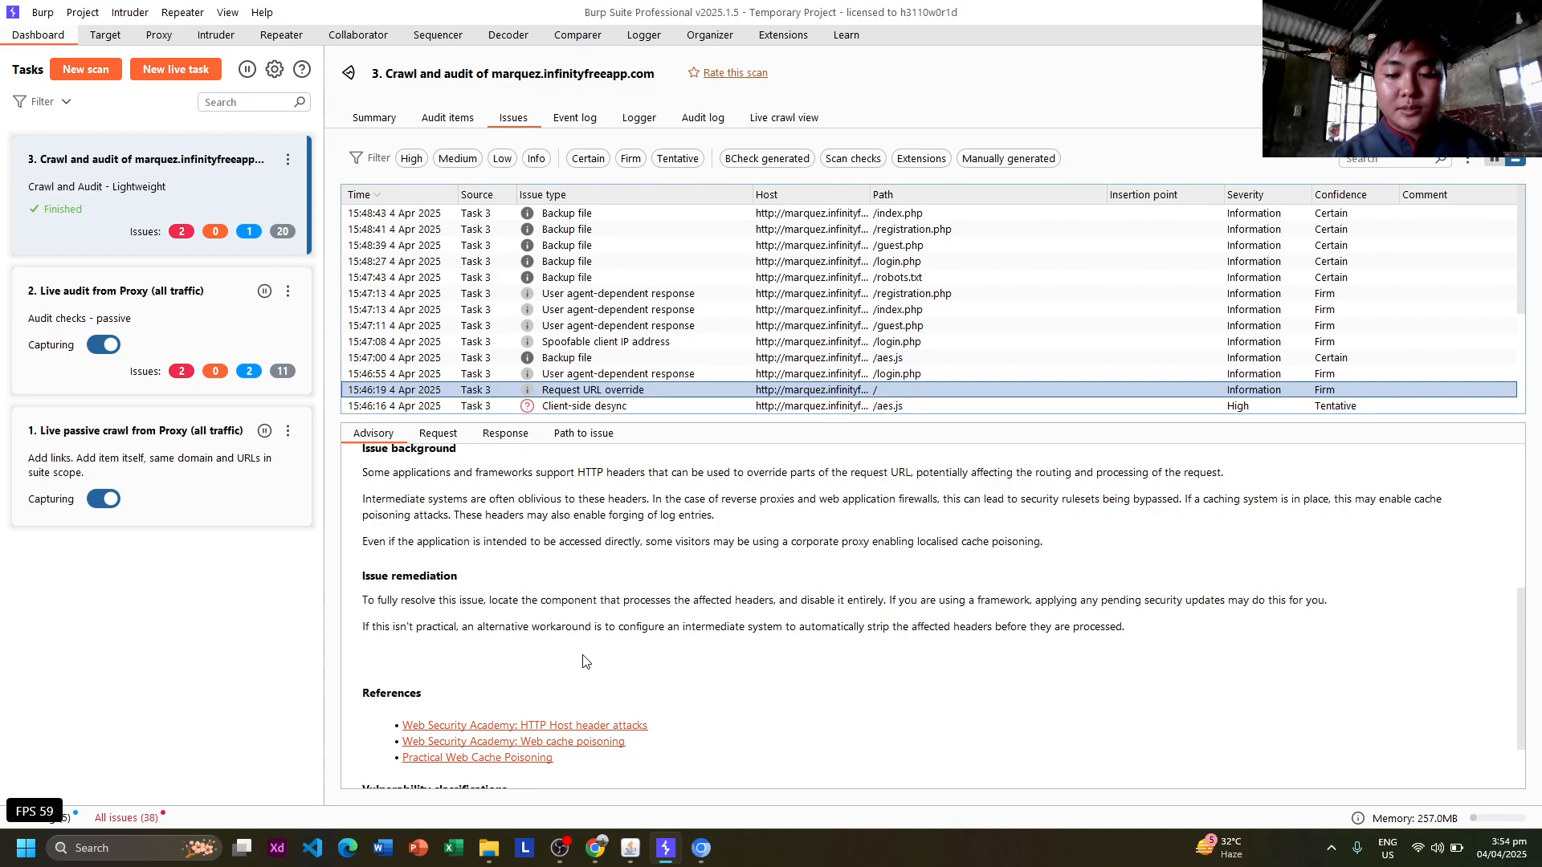
pyautogui.scroll(-2, 583, 658)
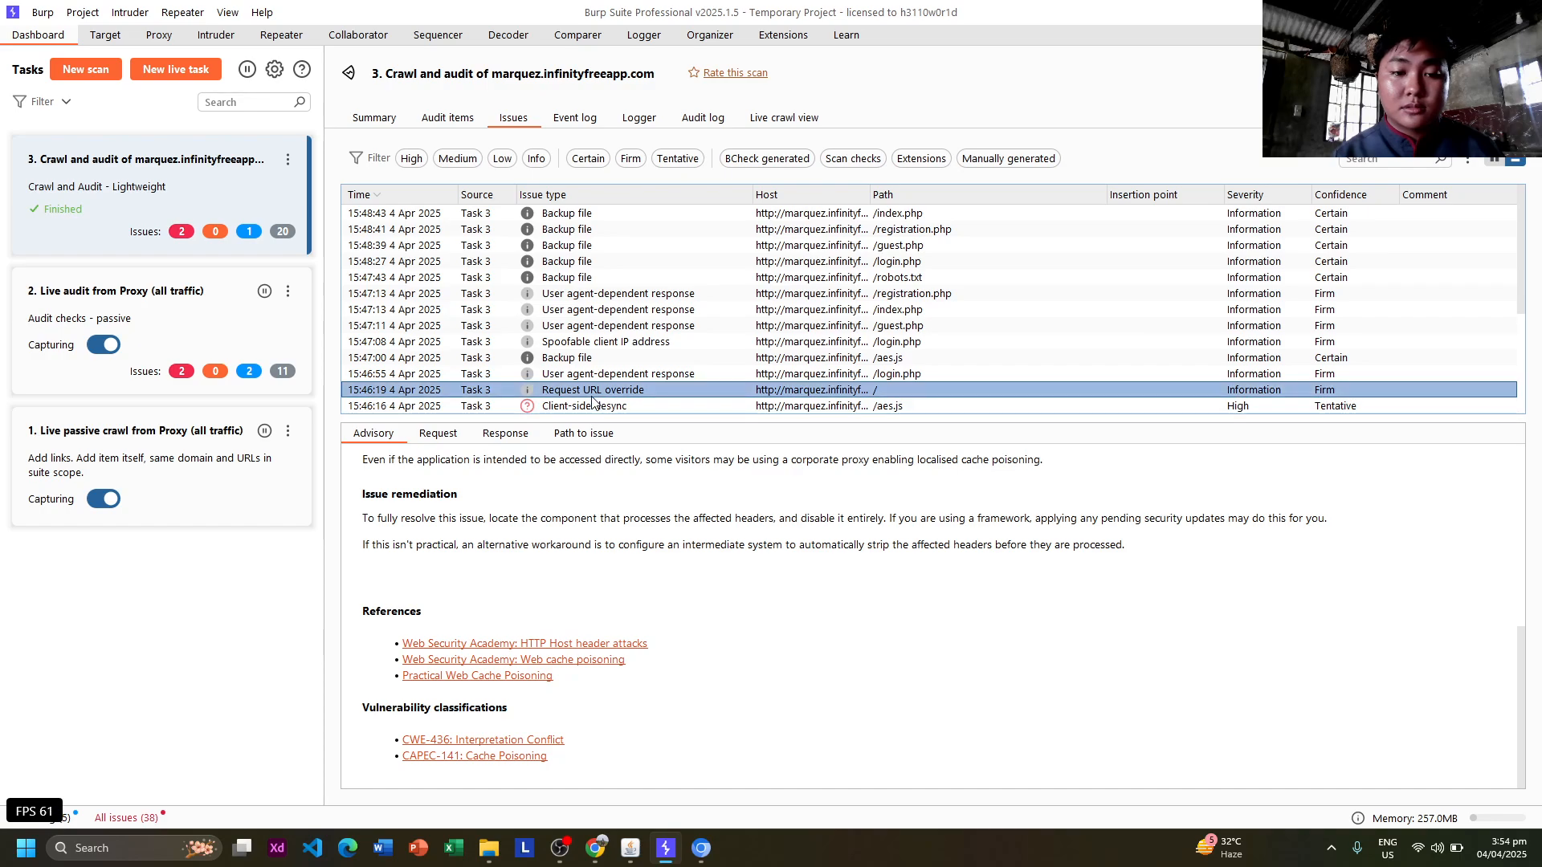
pyautogui.scroll(-3, 598, 377)
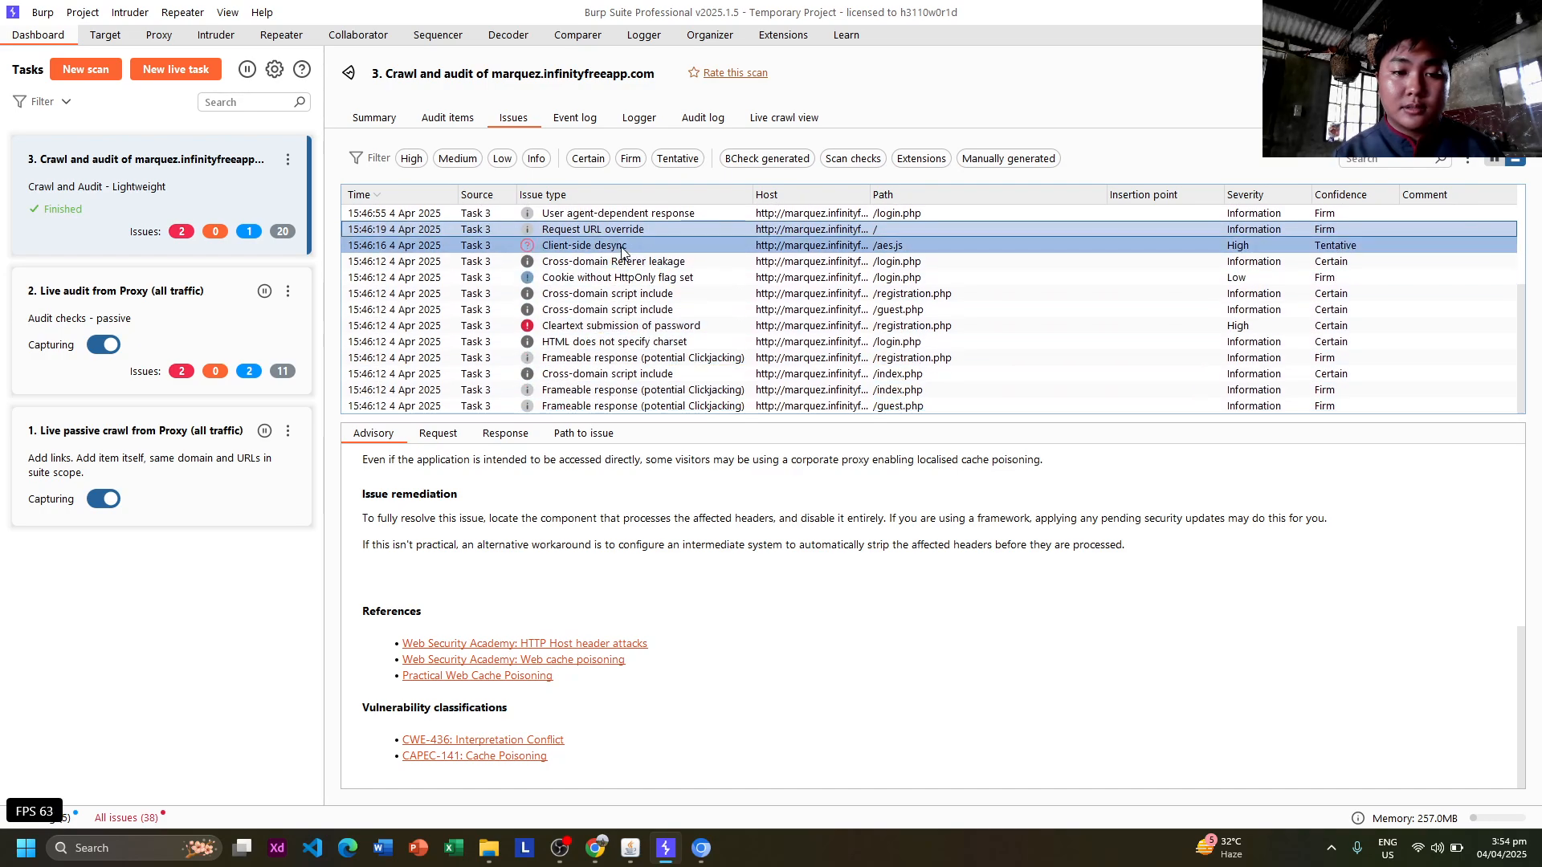
# Glance at Client-side desync, then read /login.php's Cross-domain Referer leakage advisory down to References.
pyautogui.click(622, 247)
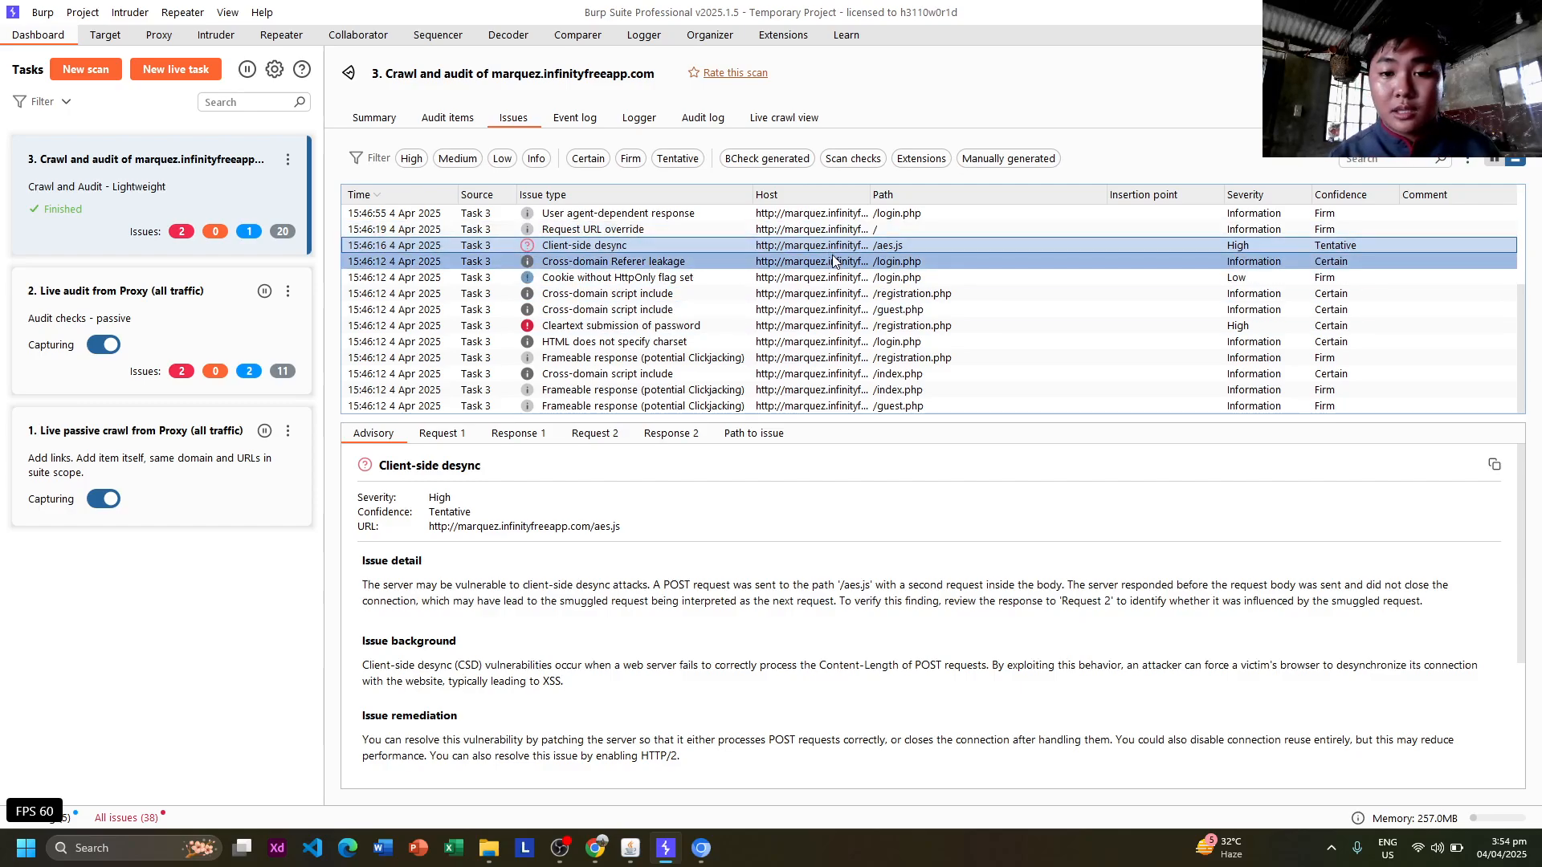
pyautogui.click(588, 262)
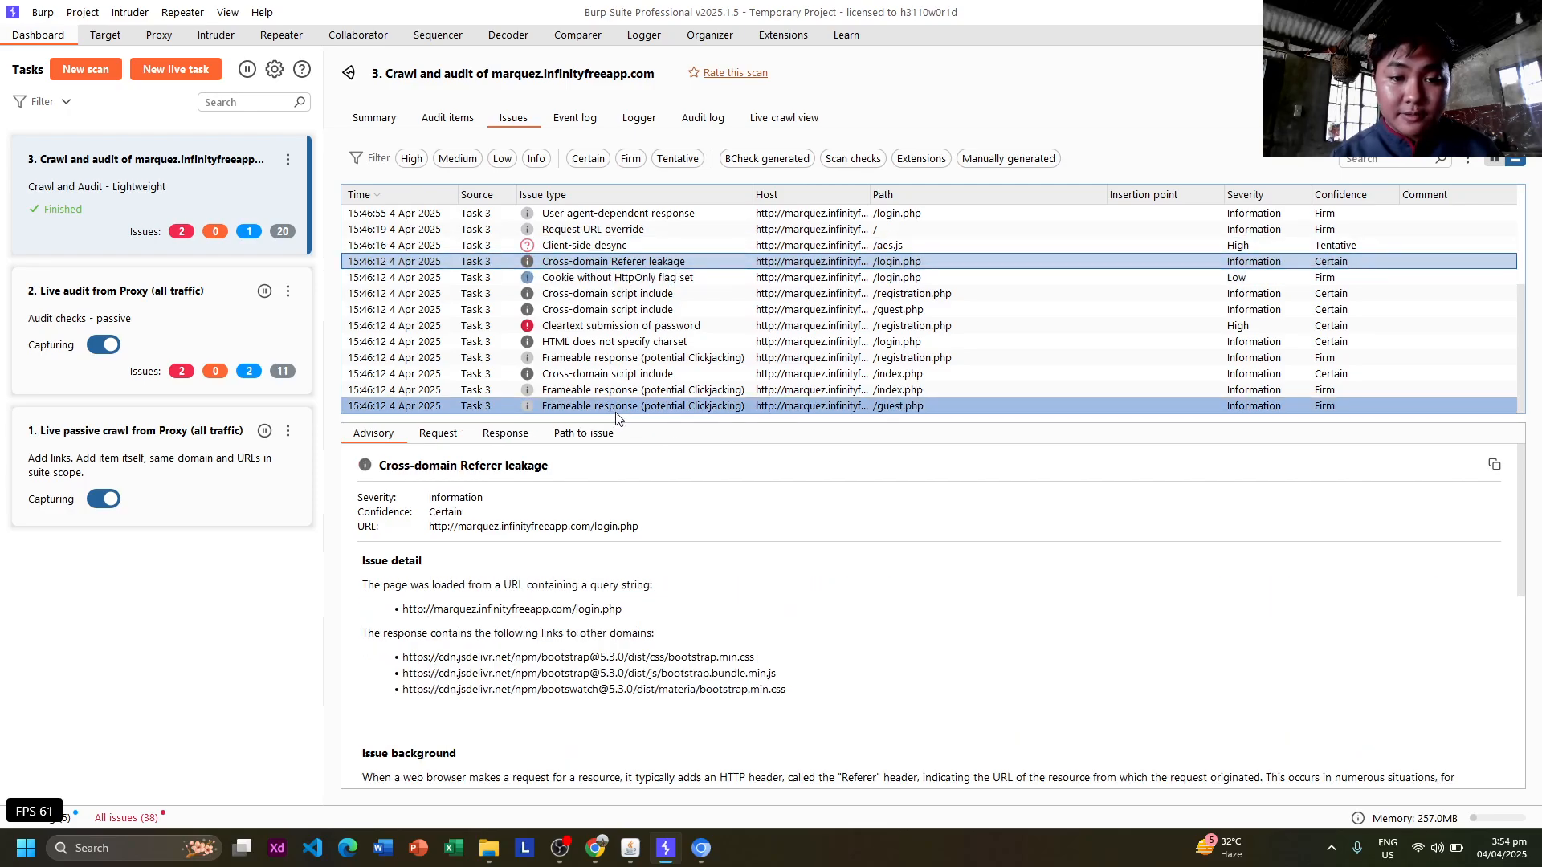
pyautogui.scroll(-3, 575, 546)
pyautogui.scroll(-4, 575, 546)
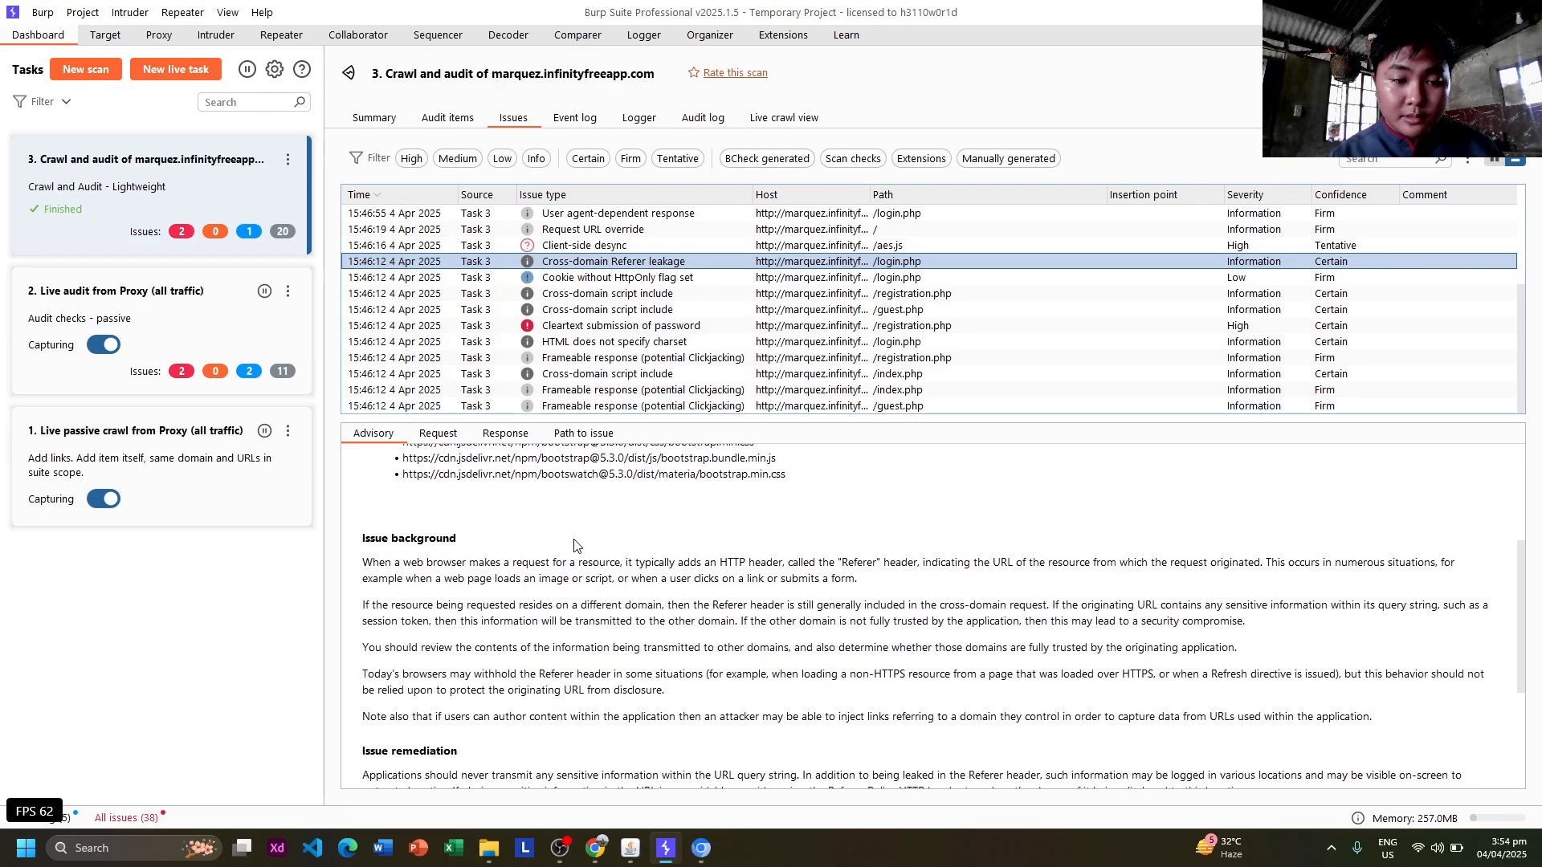
pyautogui.scroll(5, 575, 546)
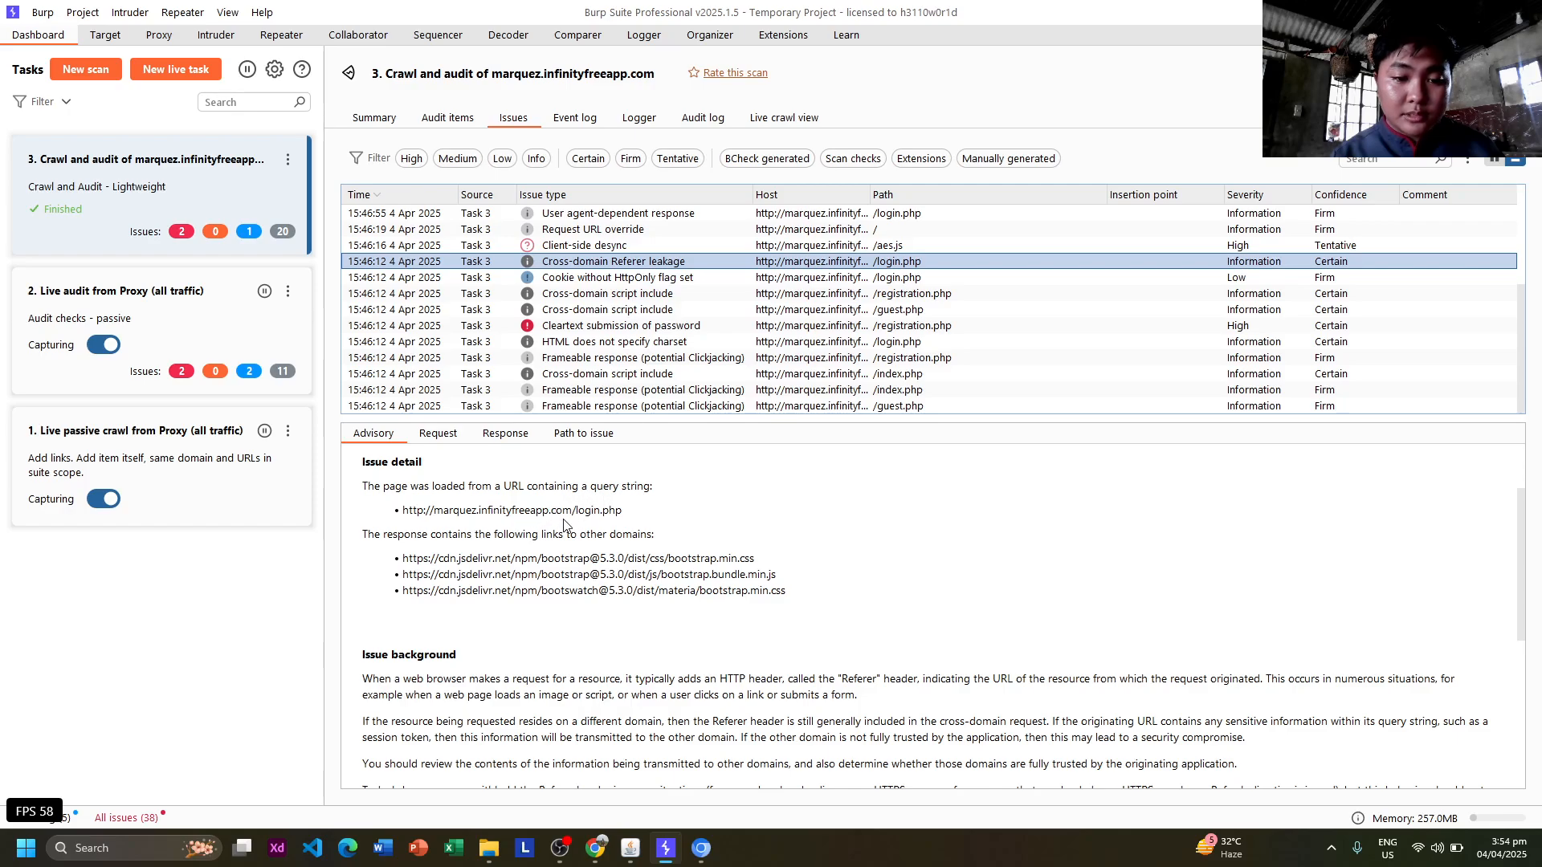
pyautogui.scroll(-8, 530, 540)
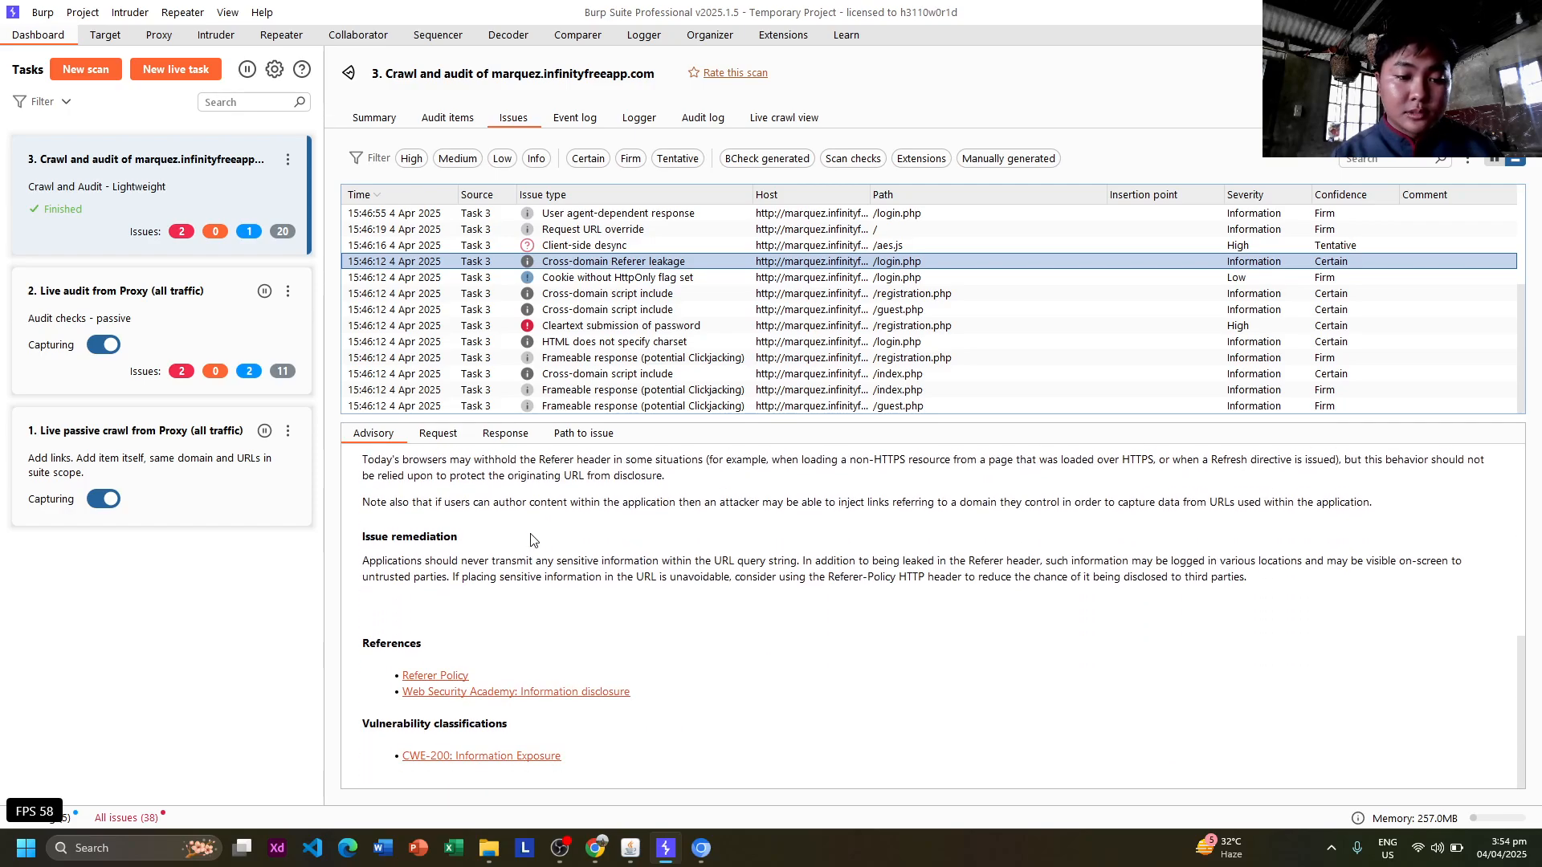
pyautogui.scroll(1, 530, 540)
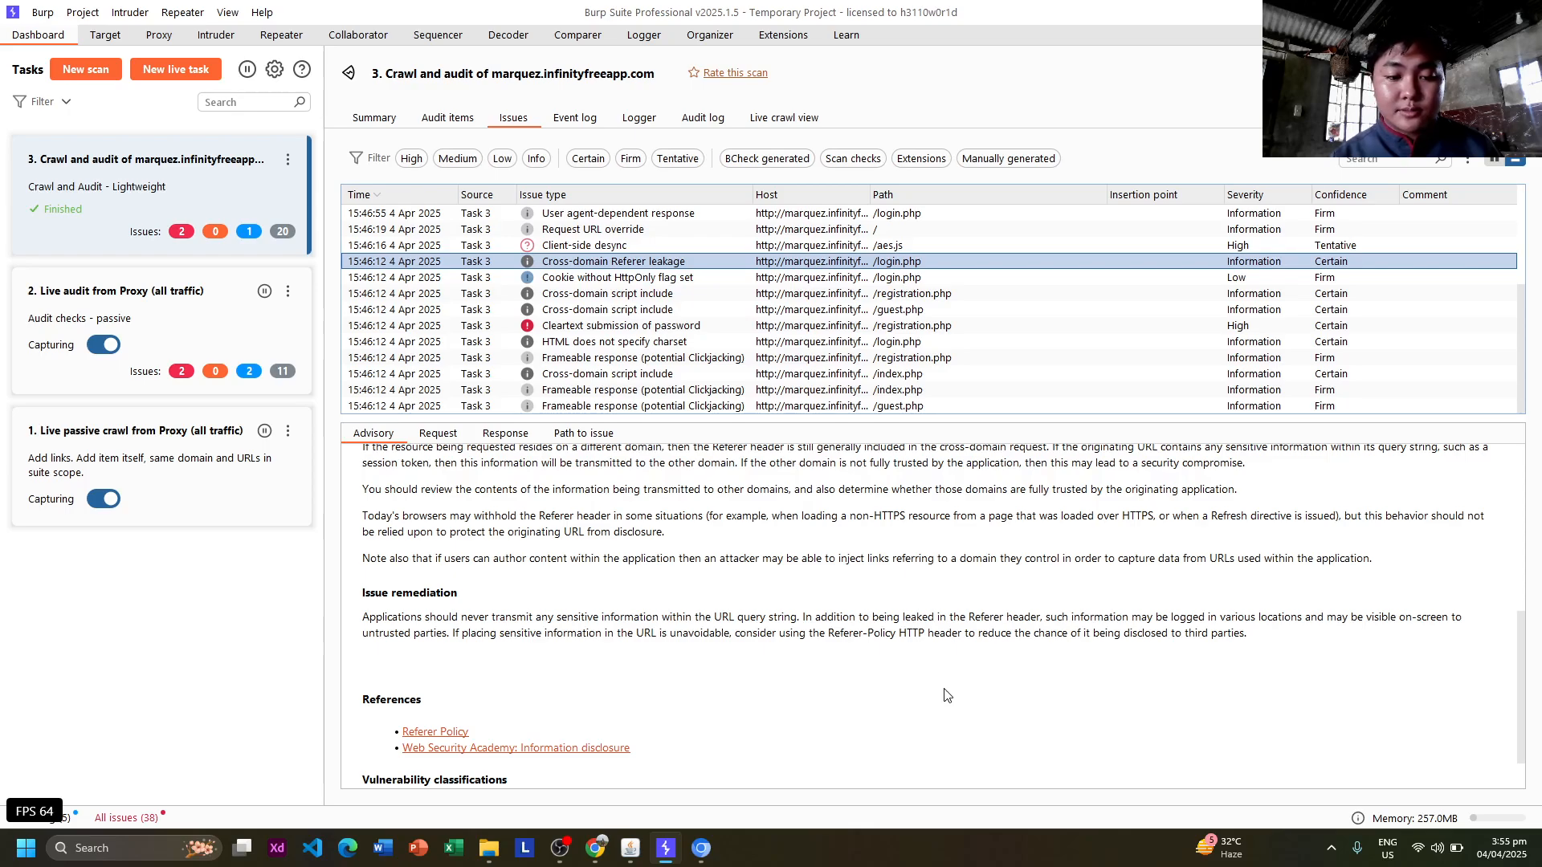
# View the Cookie without HttpOnly flag advisory and Cross-domain script include for /registration.php and /guest.php.
pyautogui.click(725, 277)
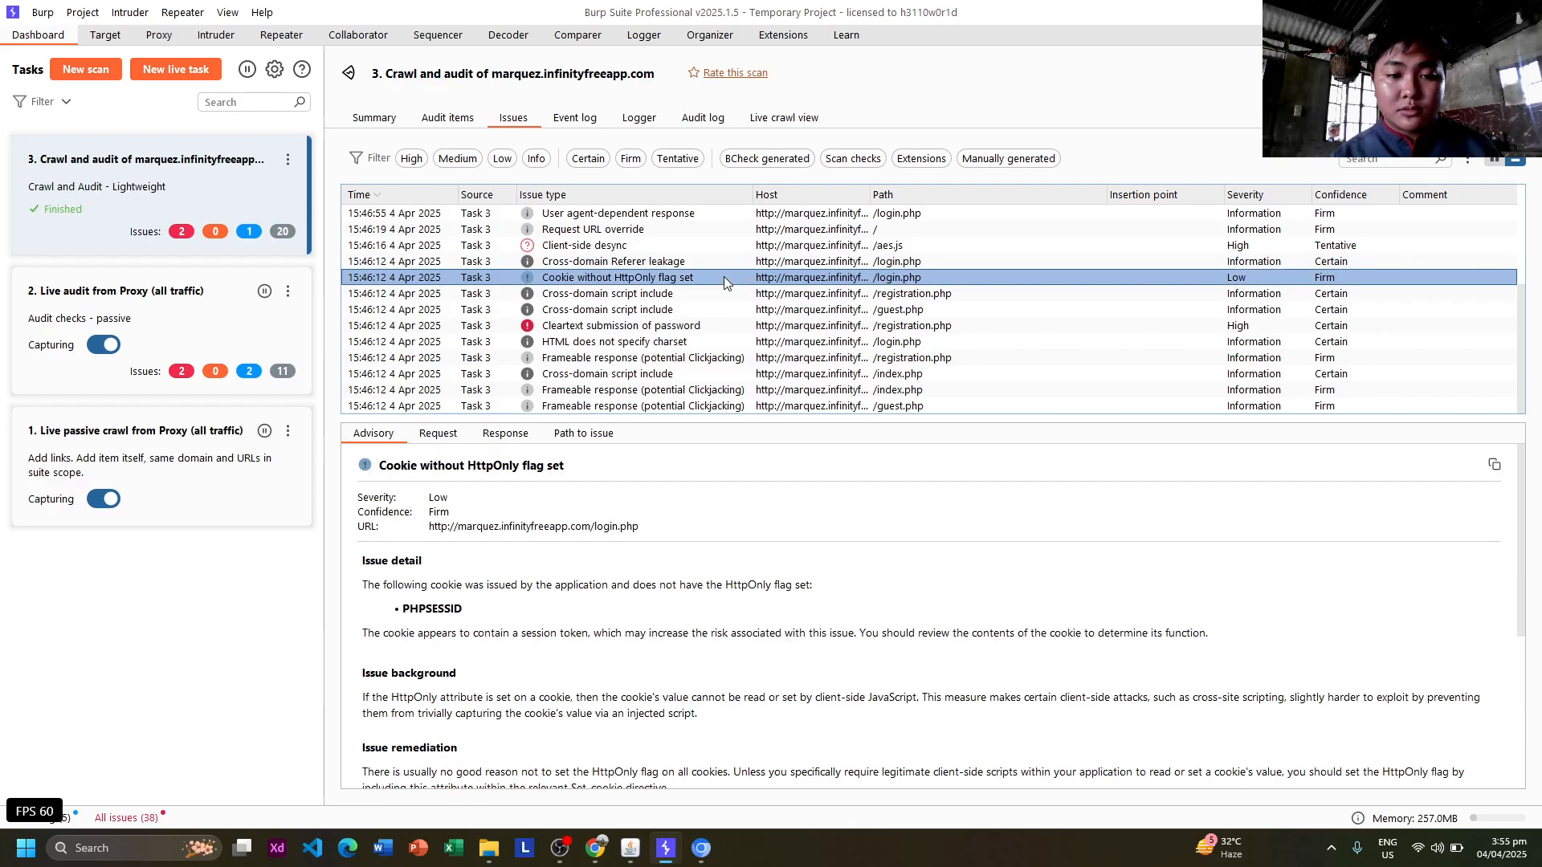
pyautogui.scroll(-4, 625, 451)
pyautogui.scroll(3, 626, 451)
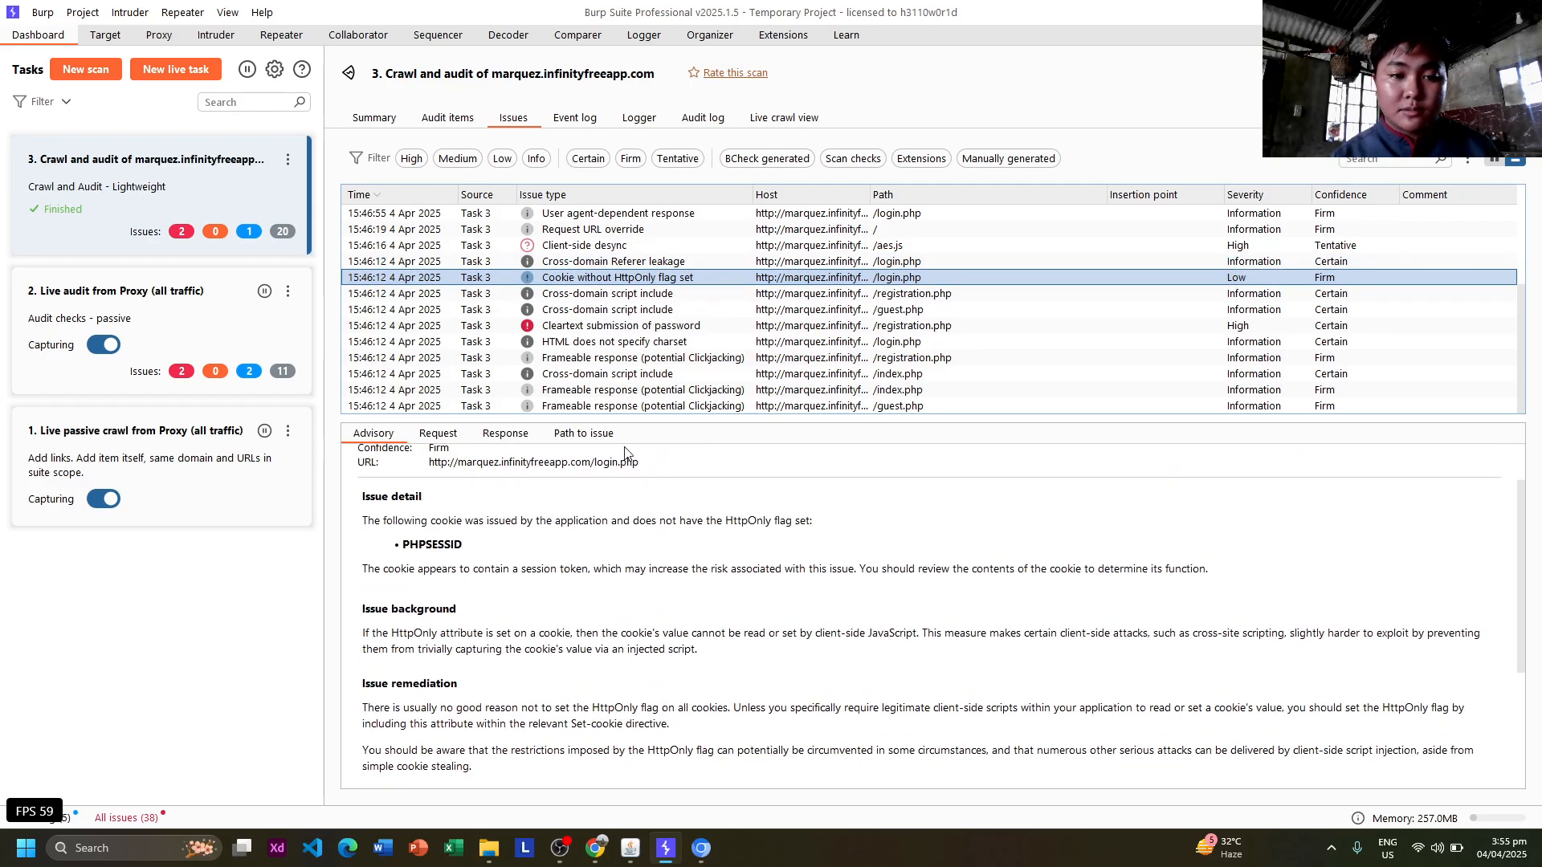
pyautogui.click(692, 297)
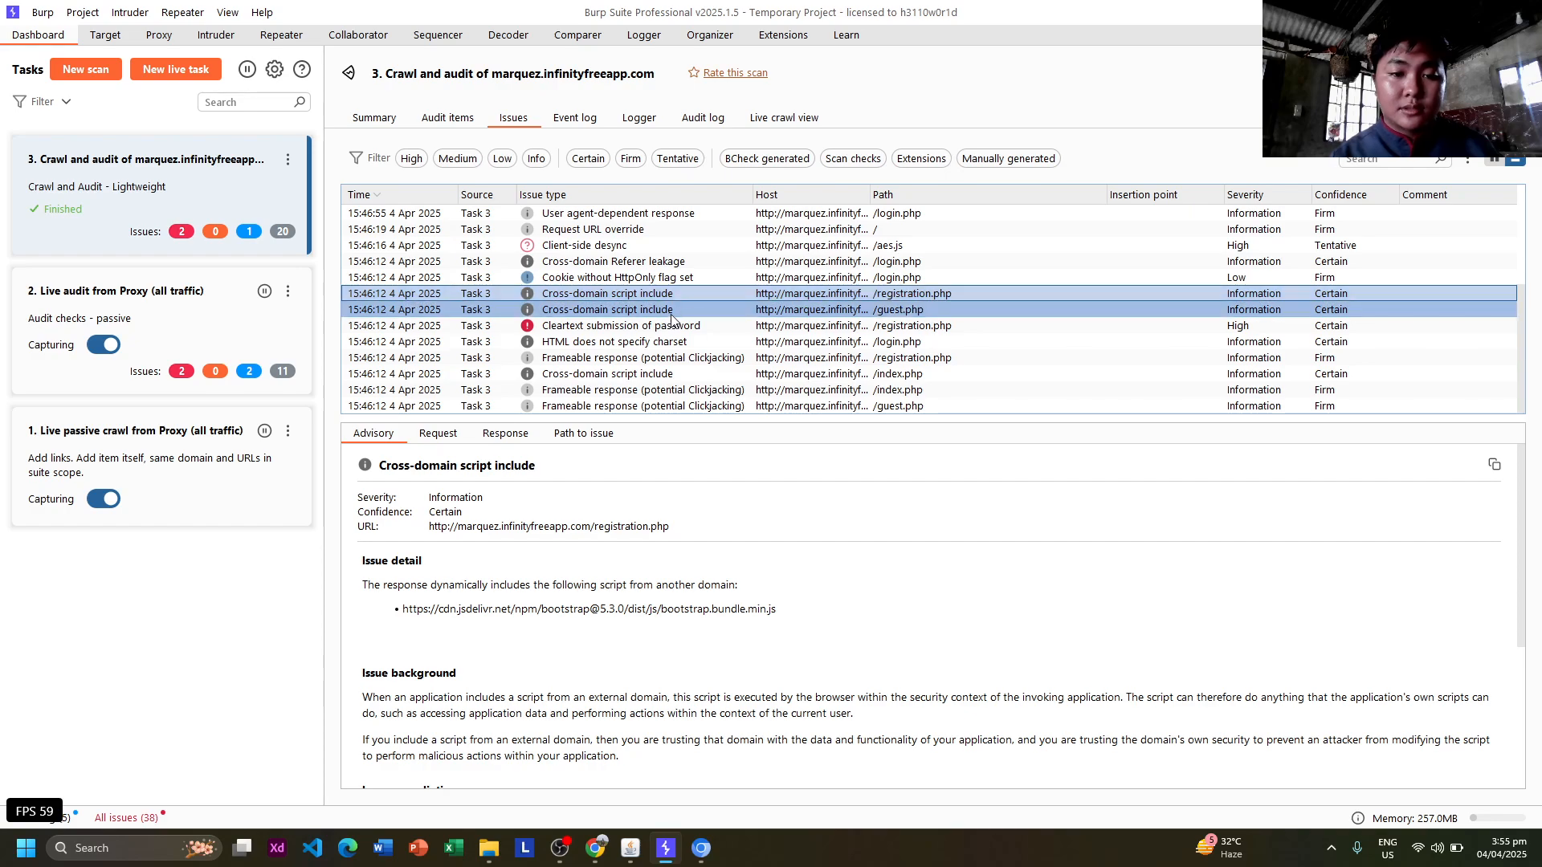
pyautogui.click(671, 313)
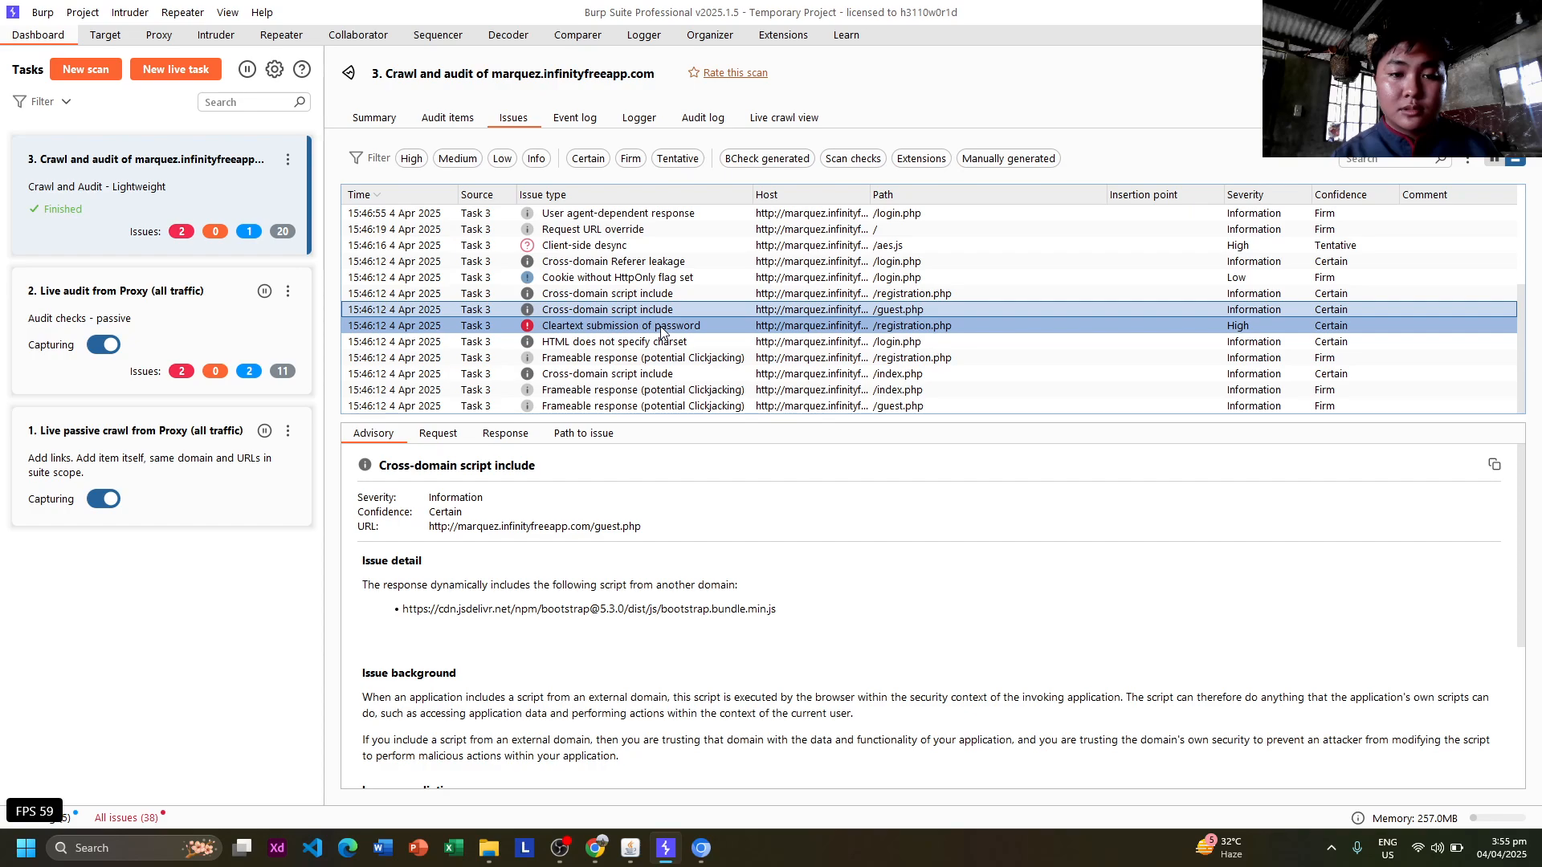
# Read the High-severity Cleartext submission of password advisory for /registration.php through CWE-319/CAPEC-117.
pyautogui.click(660, 326)
pyautogui.scroll(-3, 596, 554)
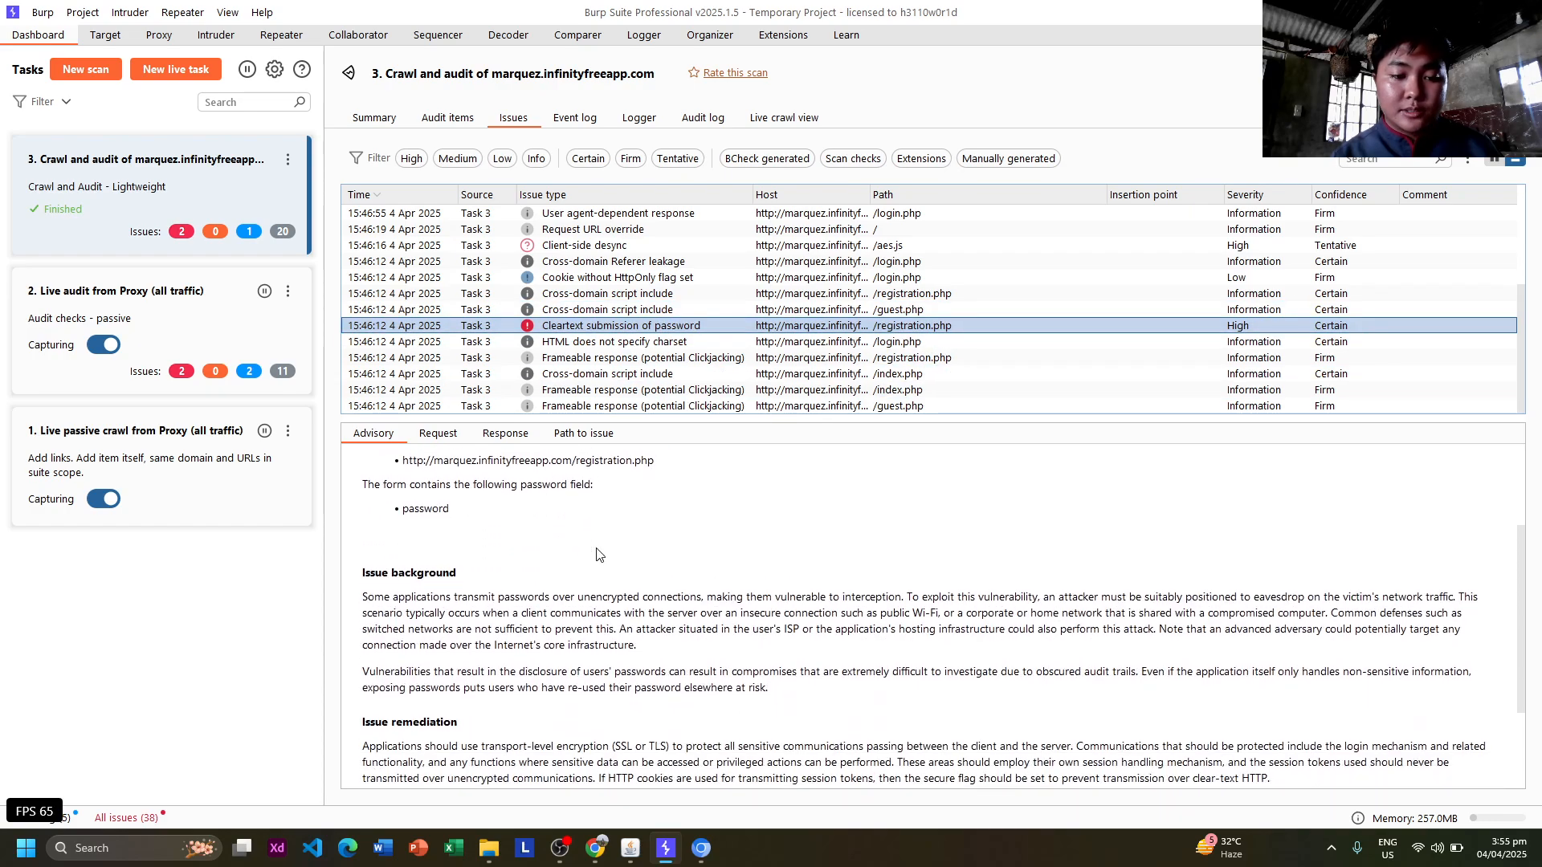
pyautogui.scroll(-1, 596, 554)
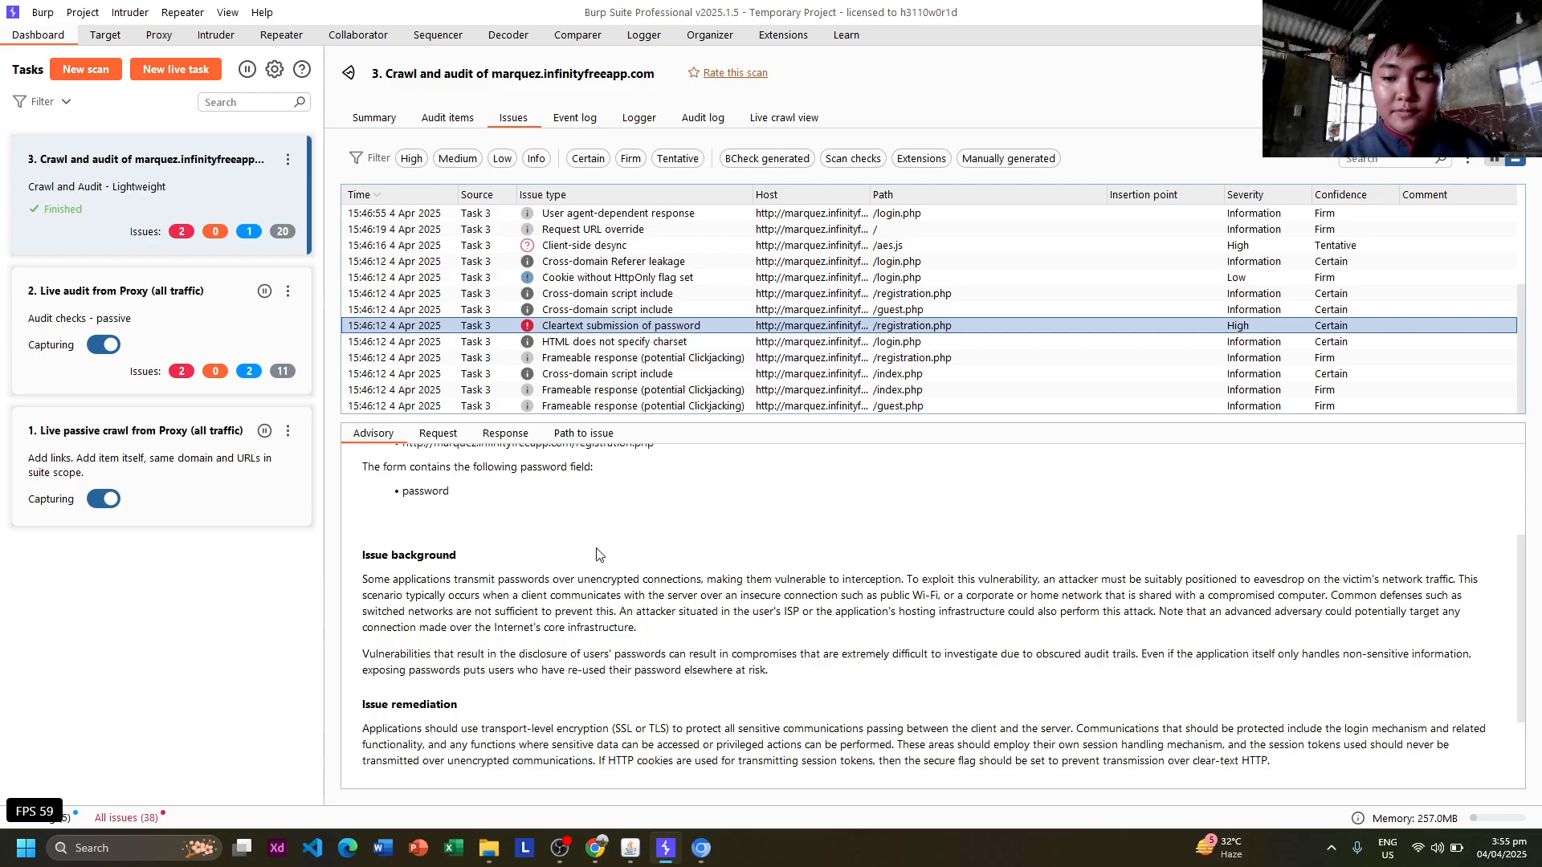
pyautogui.scroll(-3, 597, 554)
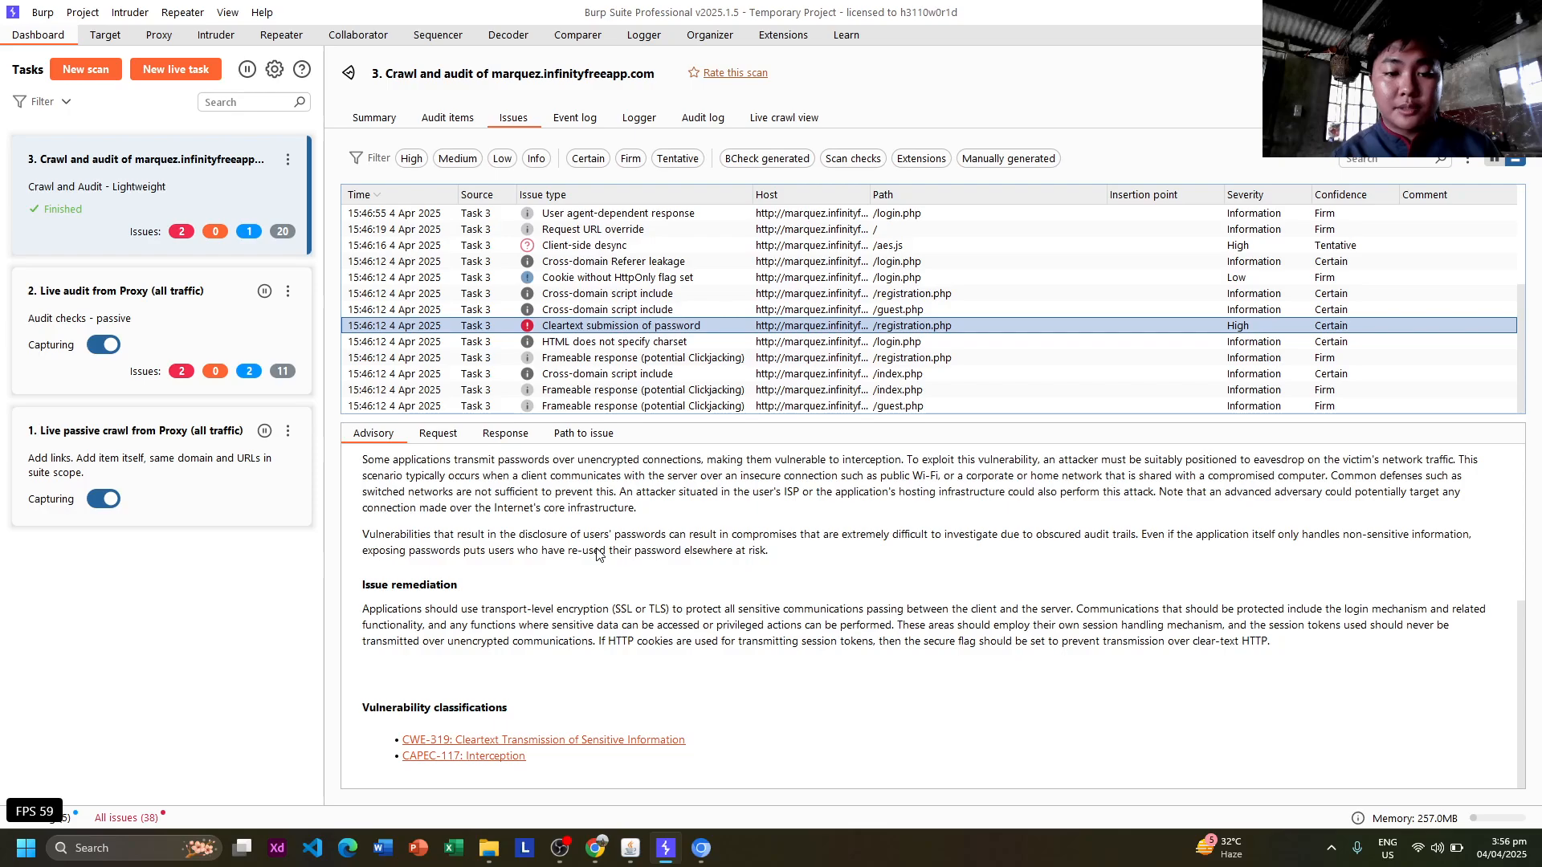
# Select and read the HTML does not specify charset advisory.
pyautogui.click(669, 342)
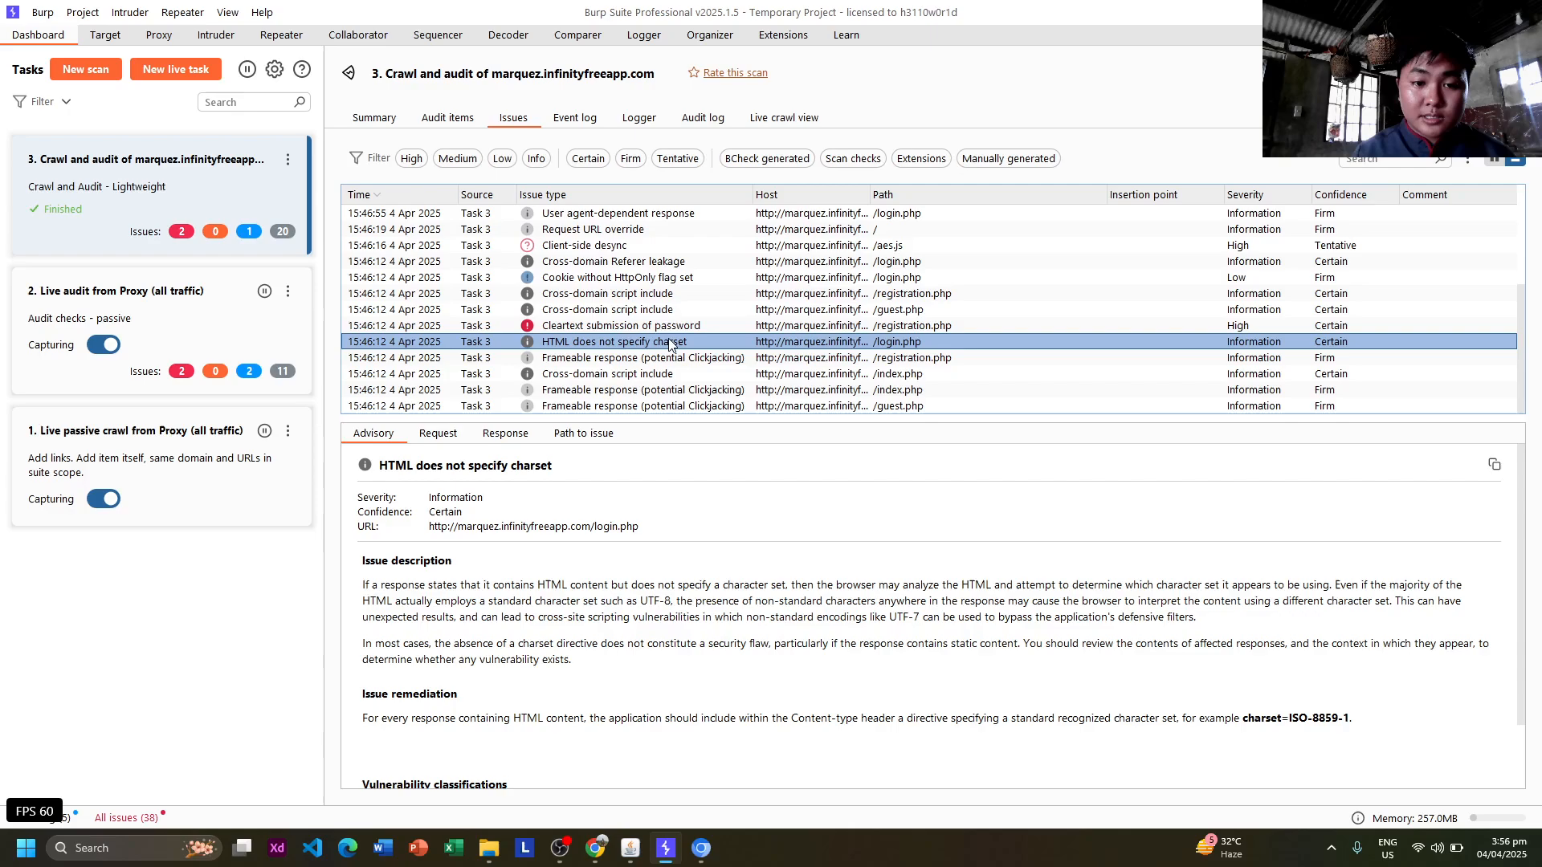
pyautogui.keyDown('ctrl'); pyautogui.click(697, 329); pyautogui.keyUp('ctrl')
pyautogui.click(697, 336)
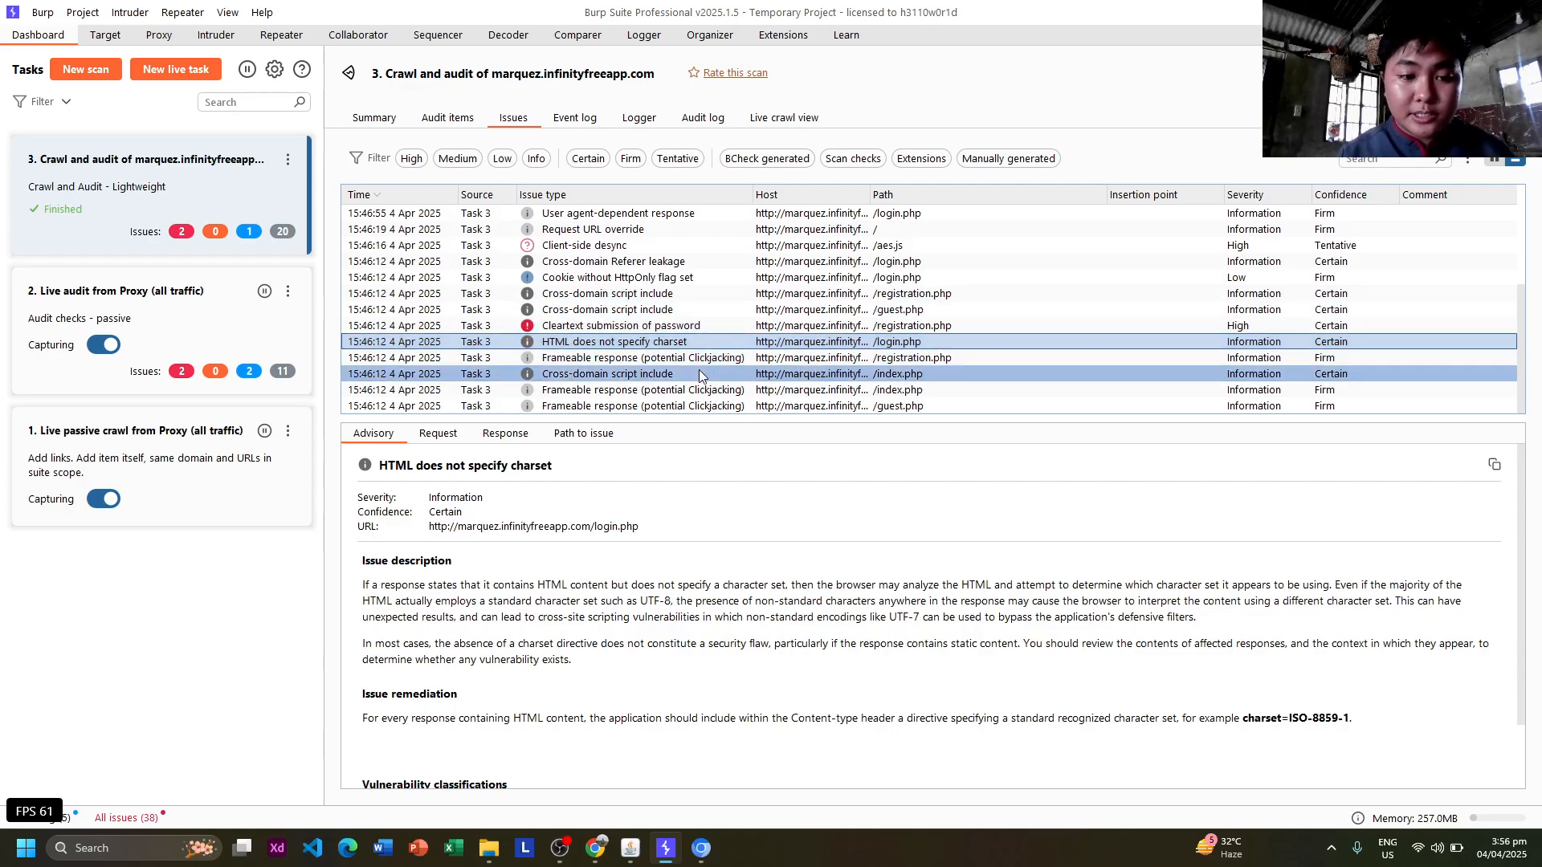
pyautogui.scroll(-3, 679, 551)
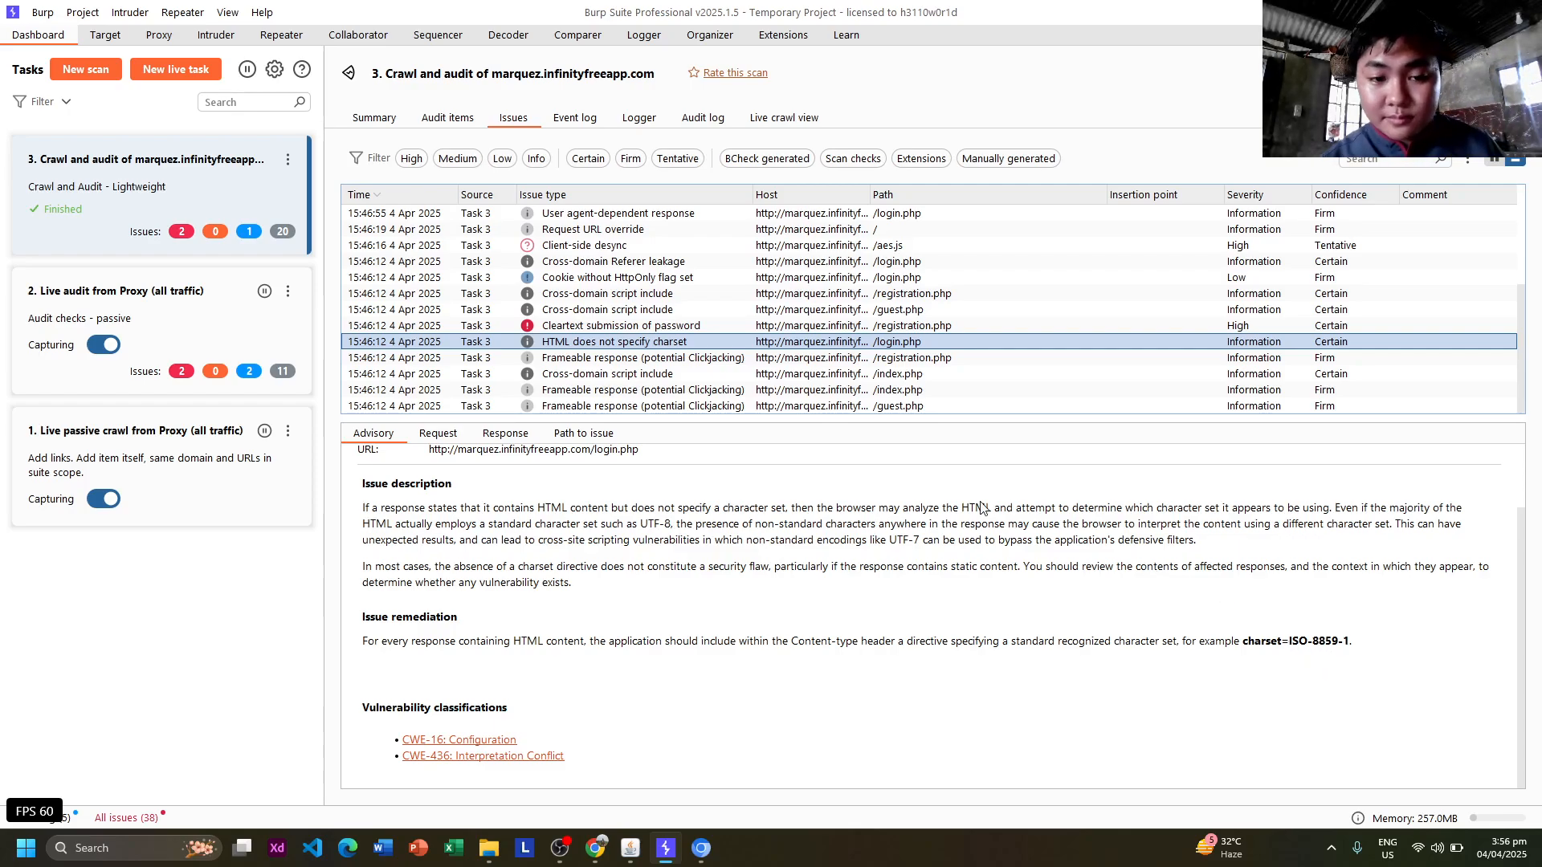
# Read the Frameable response advisory for /registration.php, with X-Frame-Options remediation and references.
pyautogui.keyDown('shift'); pyautogui.click(730, 358); pyautogui.keyUp('shift')
pyautogui.click(731, 359)
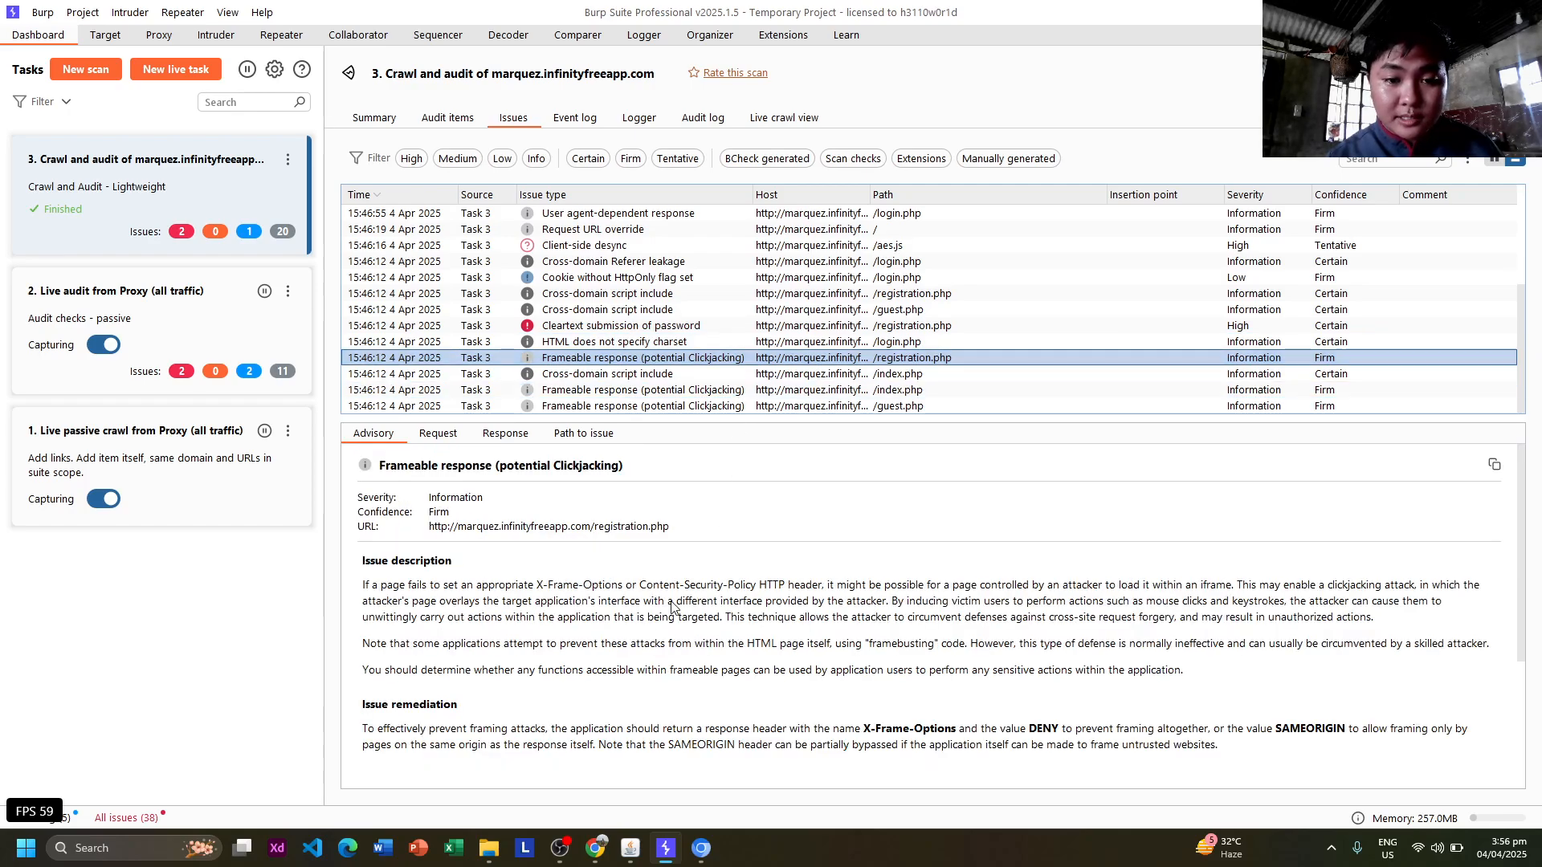
pyautogui.scroll(-3, 675, 598)
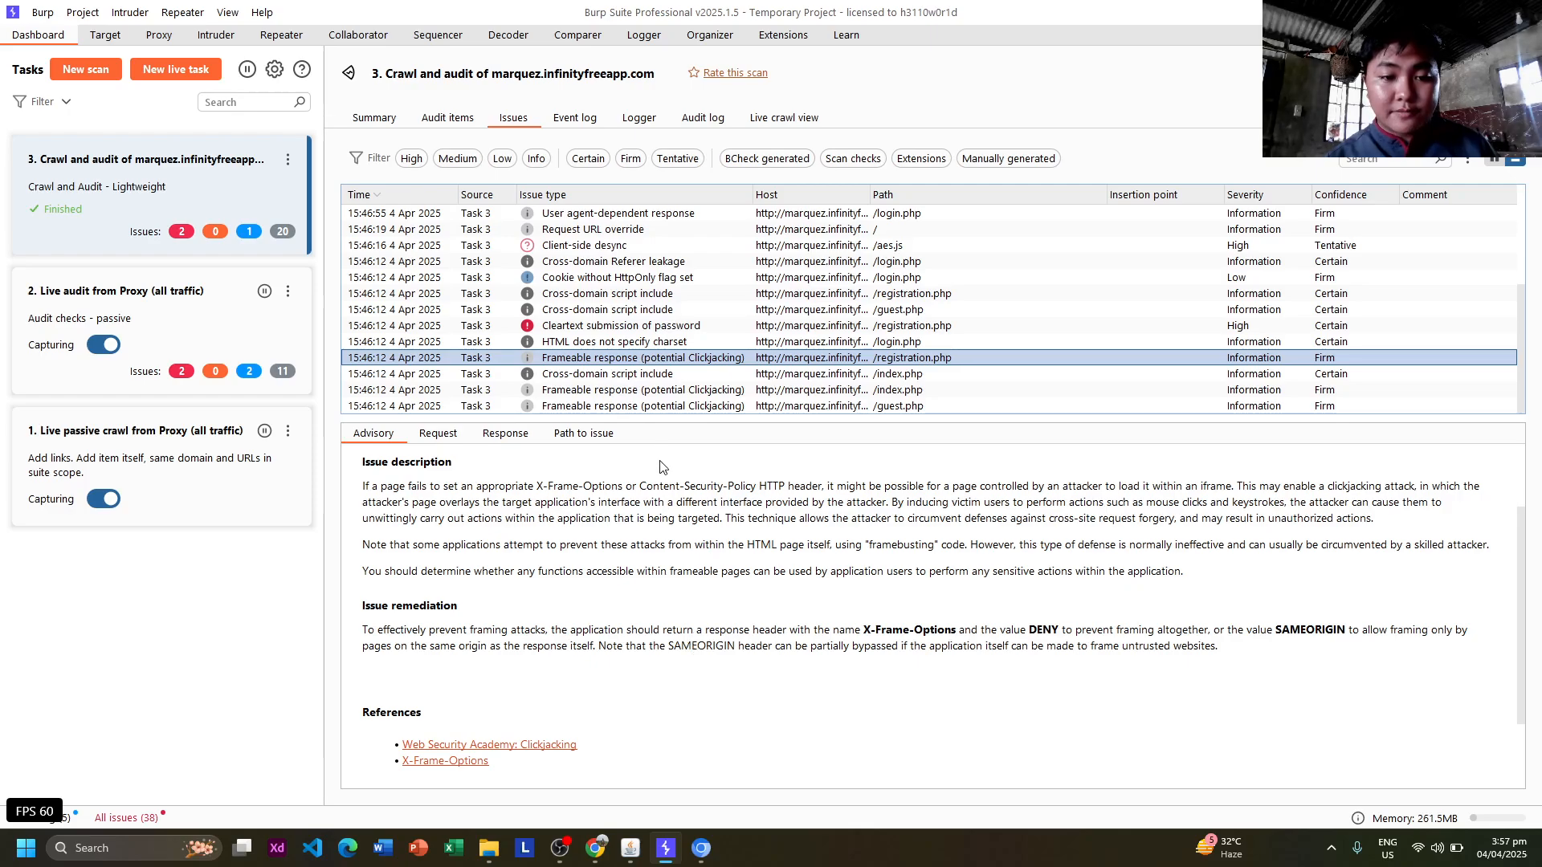
# Review /index.php script include and Frameable response, then /guest.php Frameable response, then switch to OBS Studio.
pyautogui.click(659, 374)
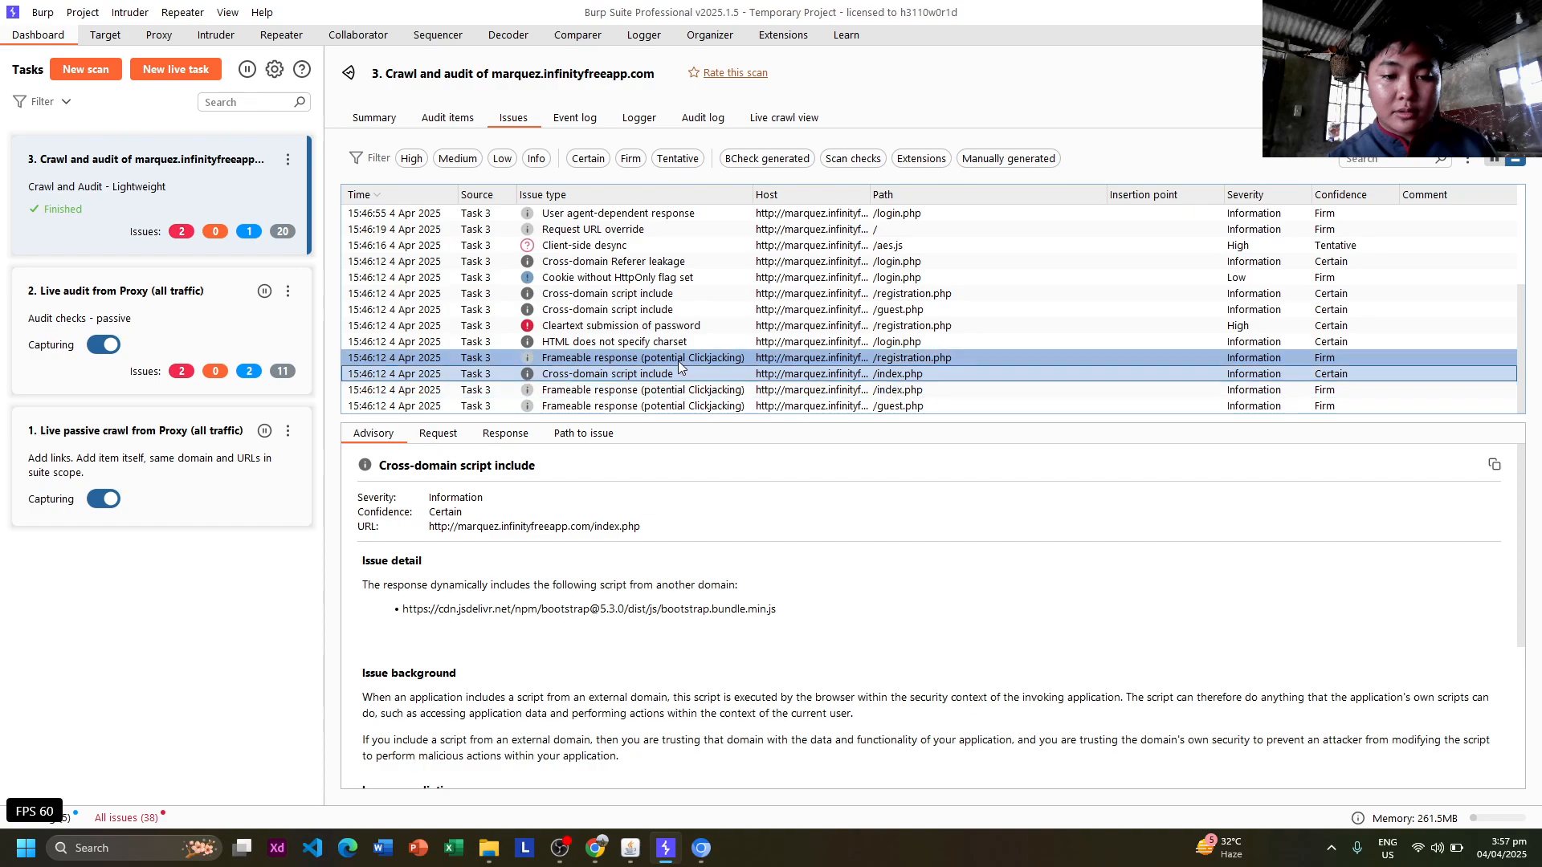
pyautogui.click(698, 393)
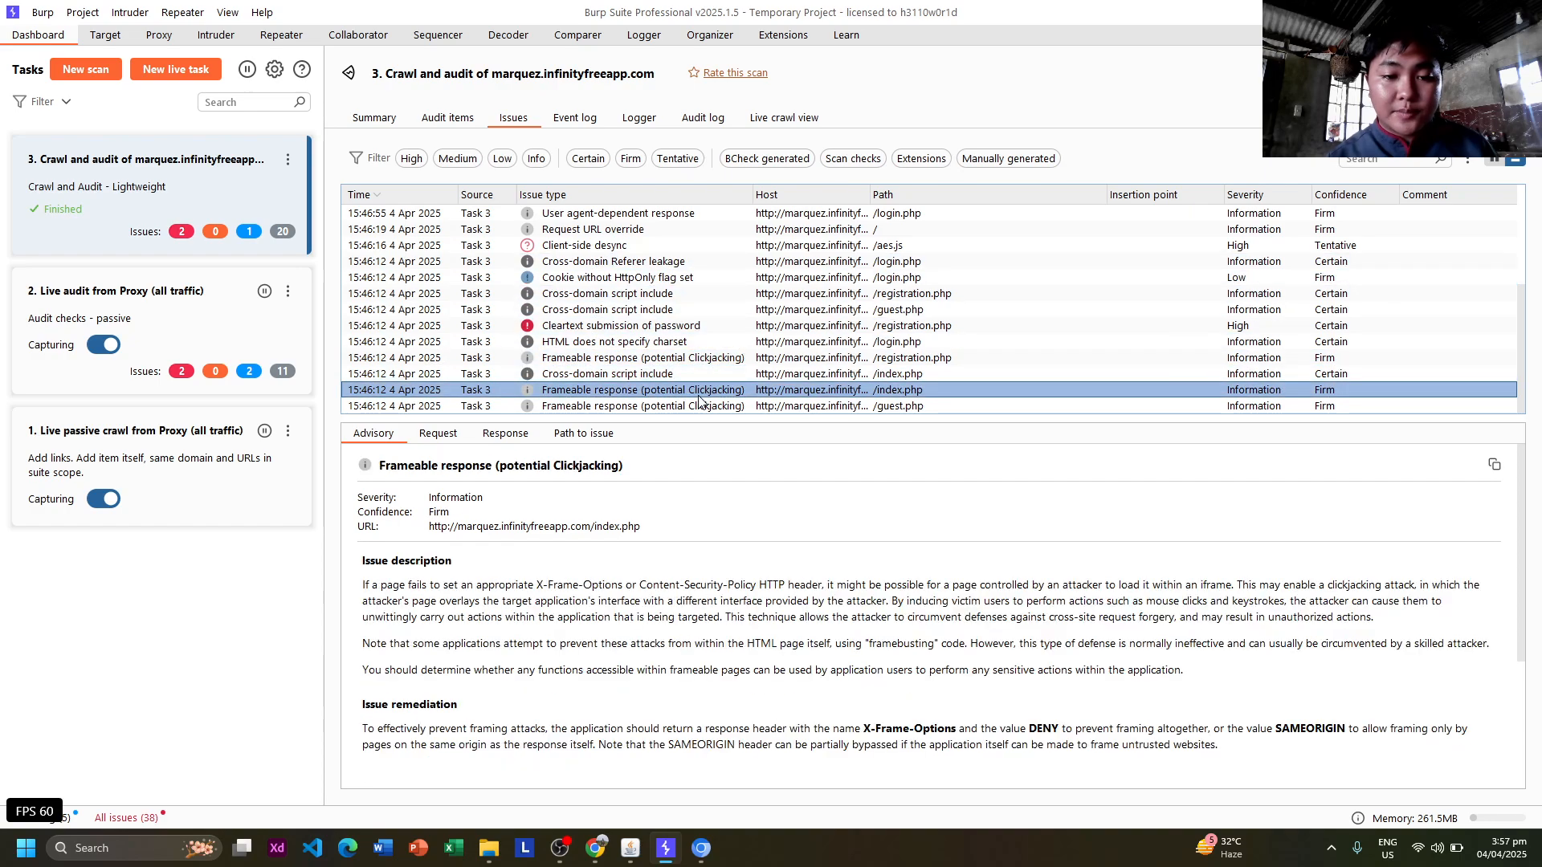
pyautogui.click(717, 407)
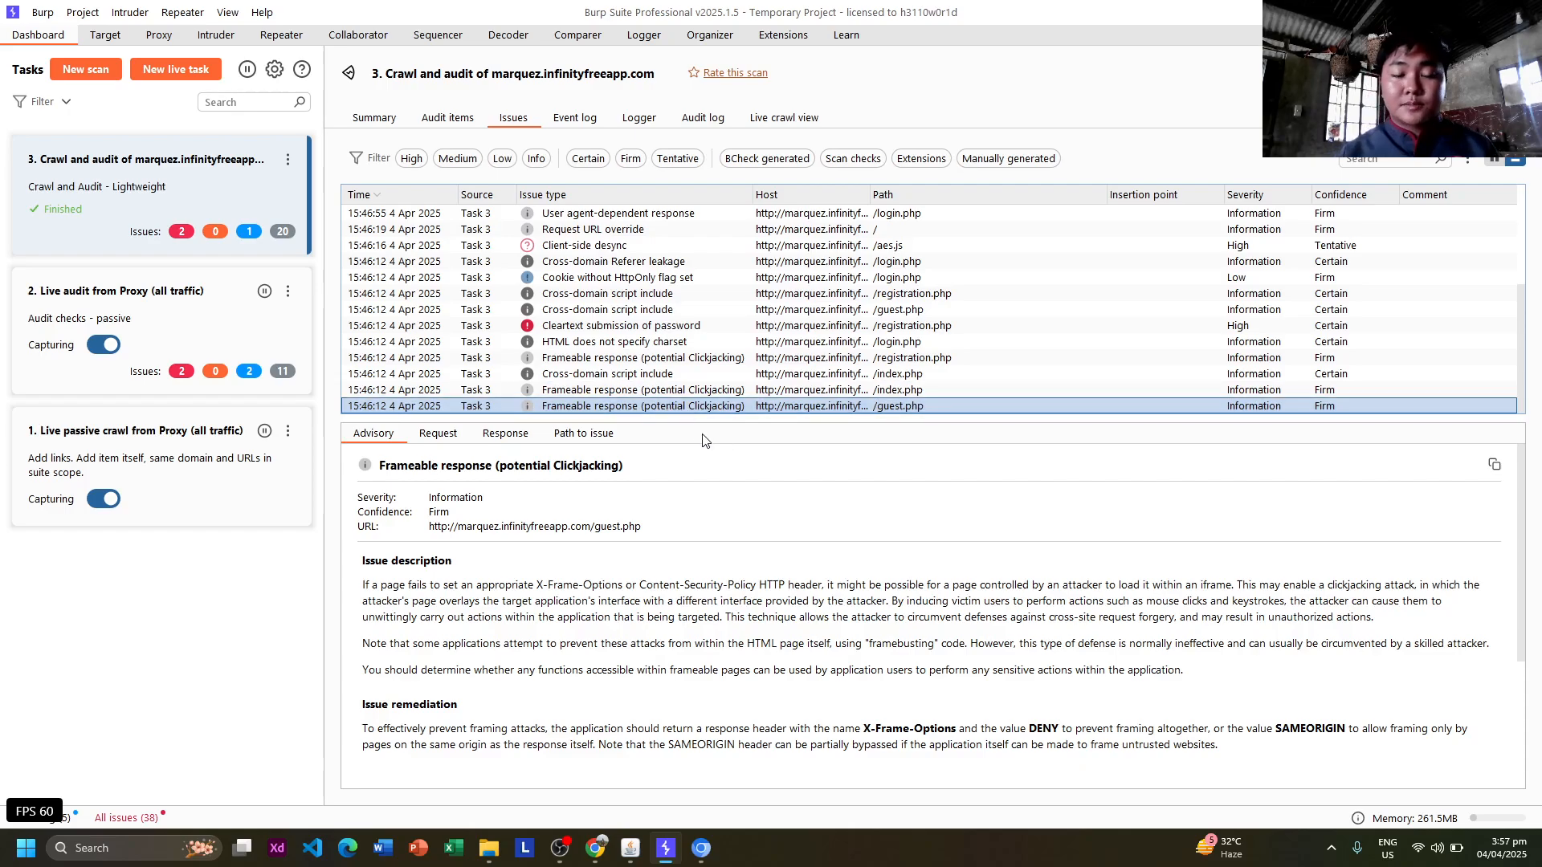
pyautogui.scroll(-3, 732, 509)
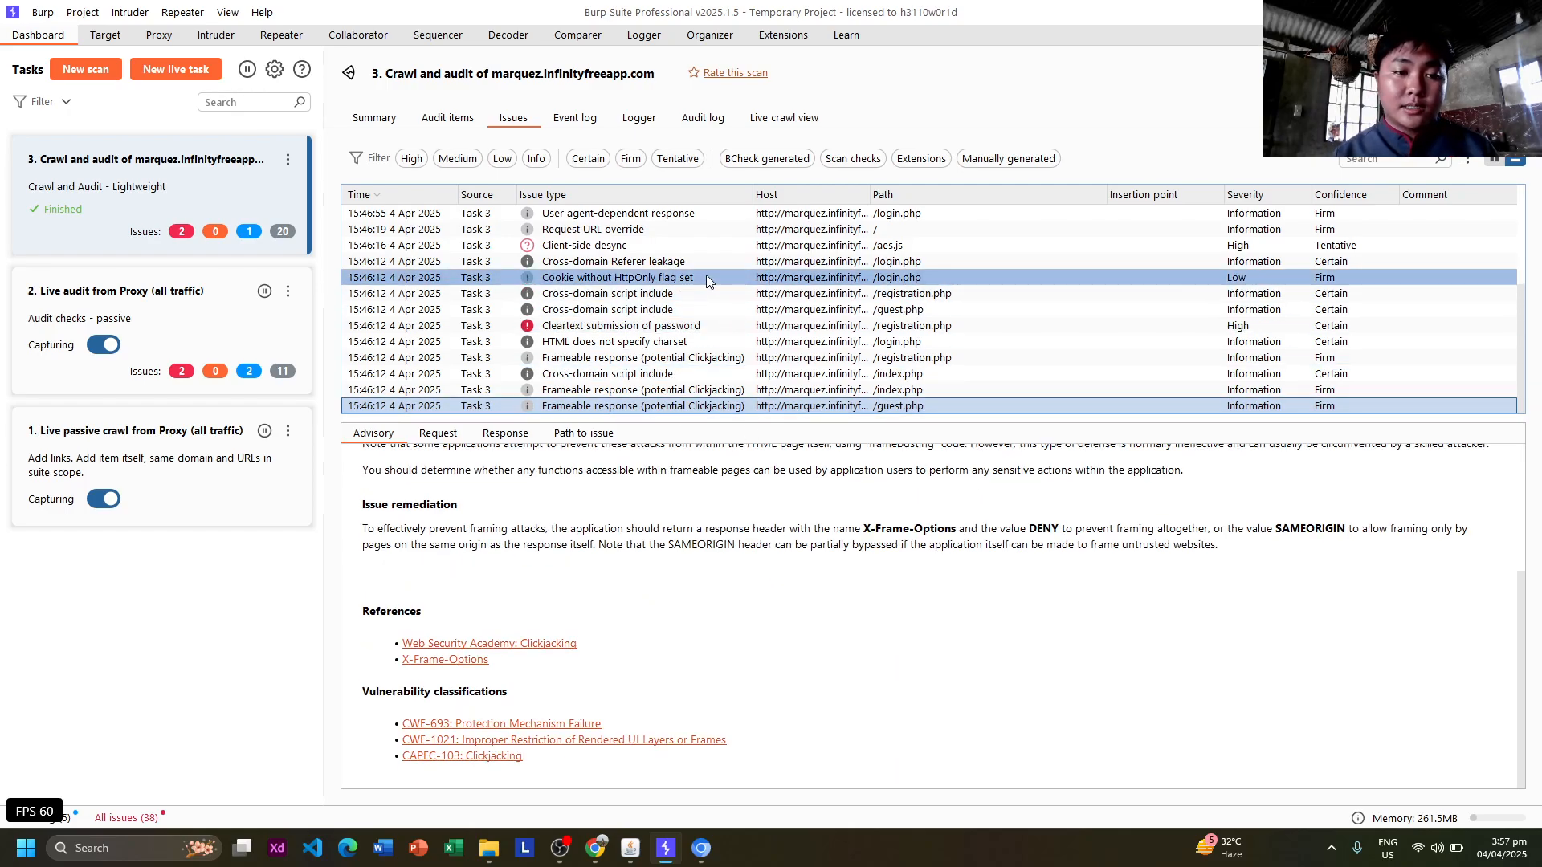
pyautogui.scroll(2, 706, 275)
pyautogui.scroll(-3, 706, 274)
pyautogui.scroll(3, 705, 274)
pyautogui.scroll(-3, 706, 275)
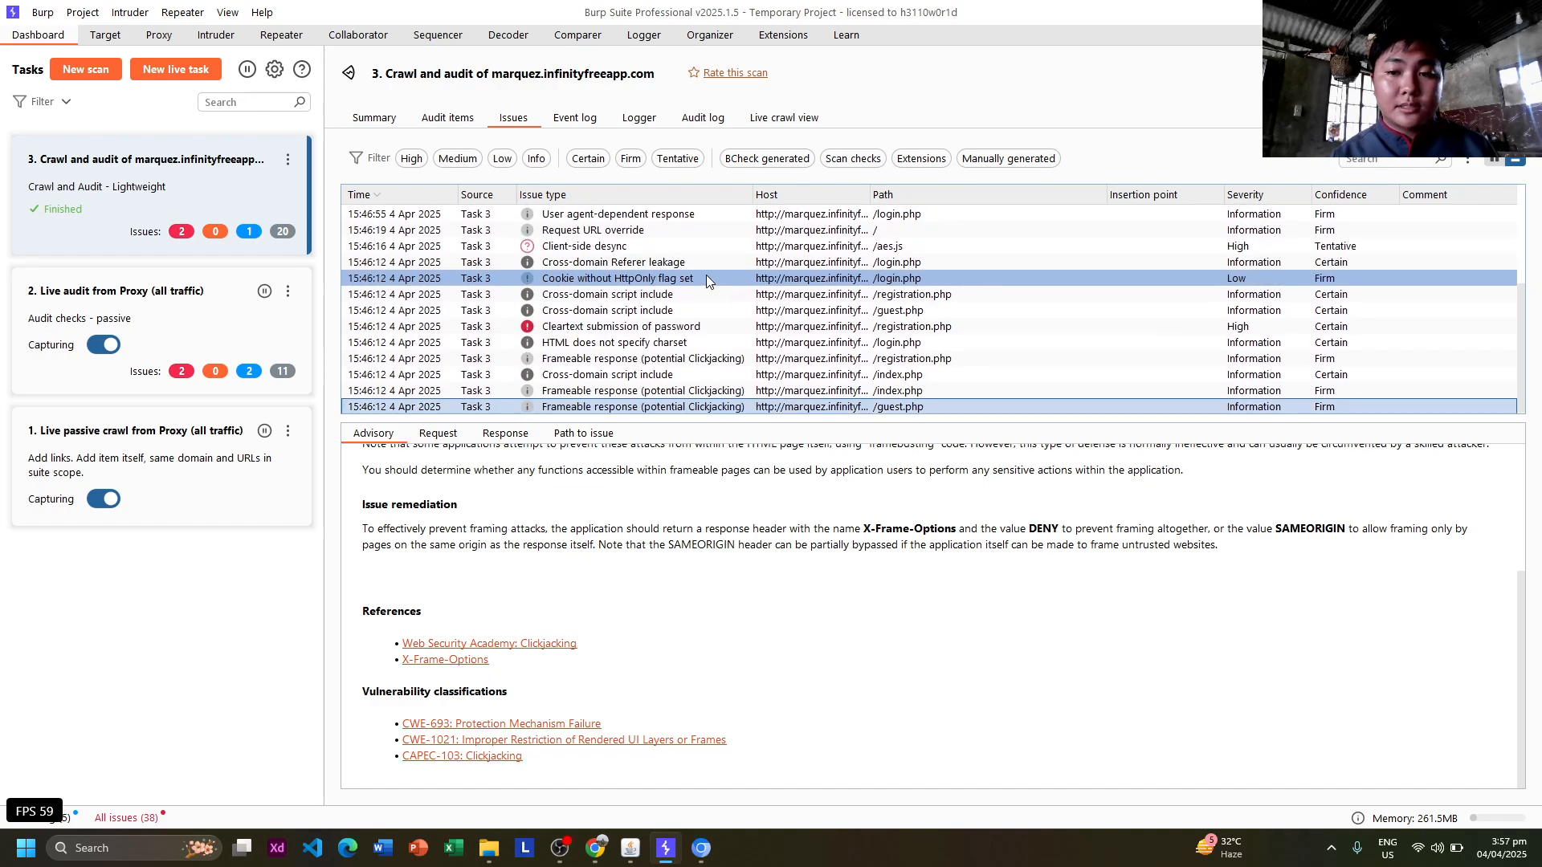
pyautogui.scroll(3, 706, 274)
pyautogui.hotkey('alt', 'Tab')
pyautogui.hotkey('alt', 'Tab')
pyautogui.hotkey('alt', 'Tab')
pyautogui.hotkey('alt', 'Tab')
pyautogui.hotkey('alt', 'Tab')
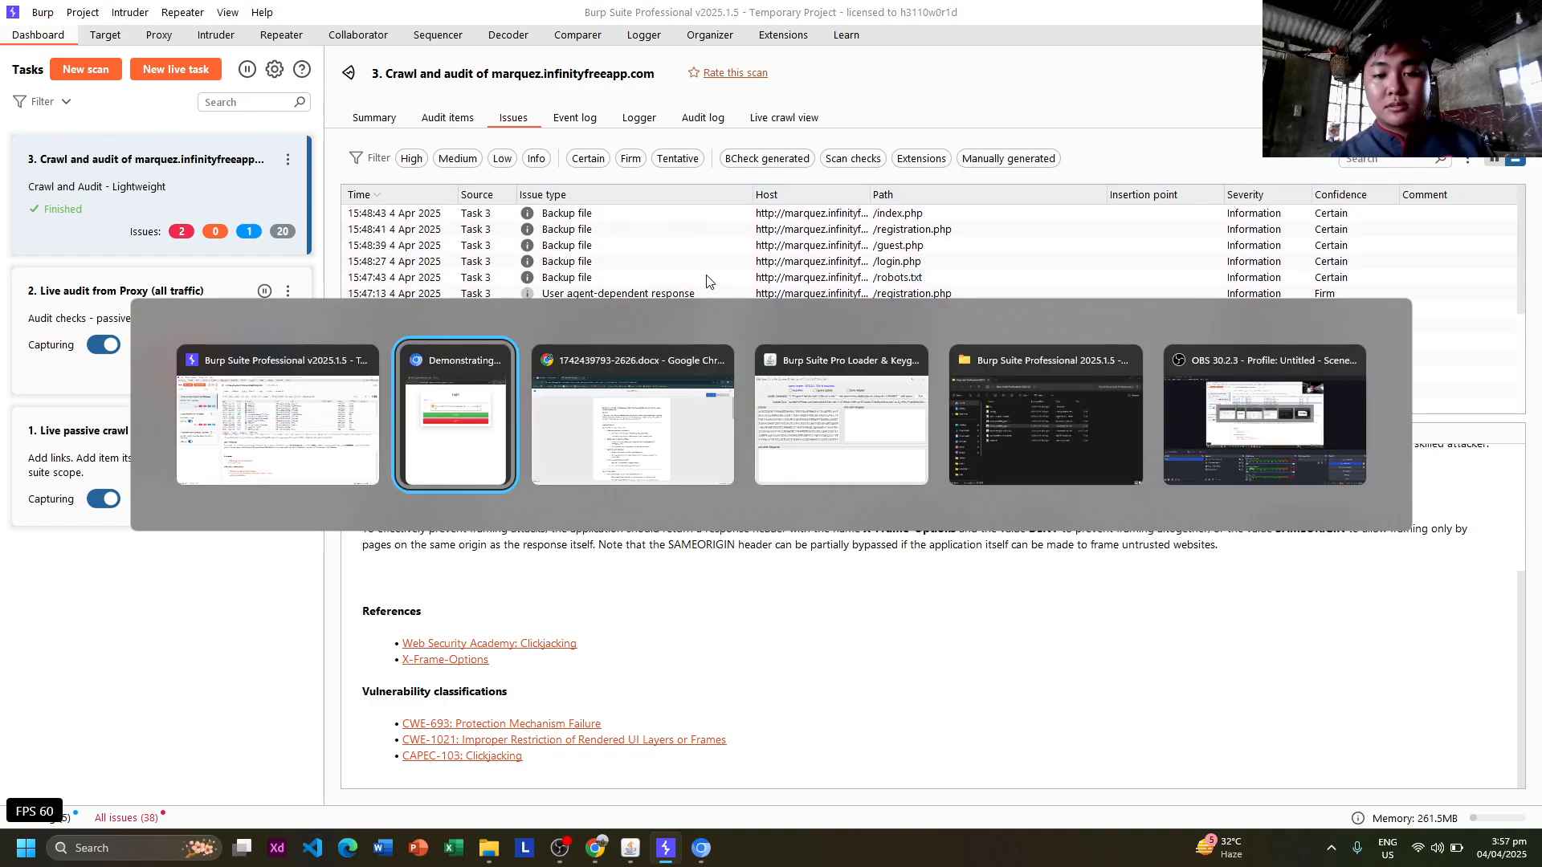